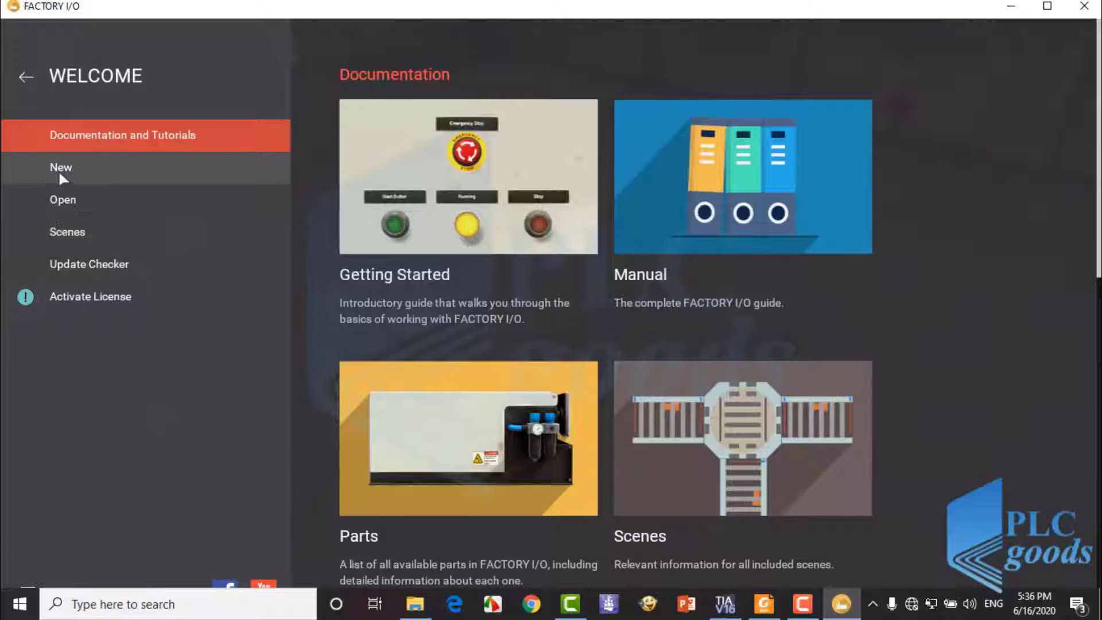
Step: Create a new scene and place the tank from the Stations parts on the floor
click(57, 170)
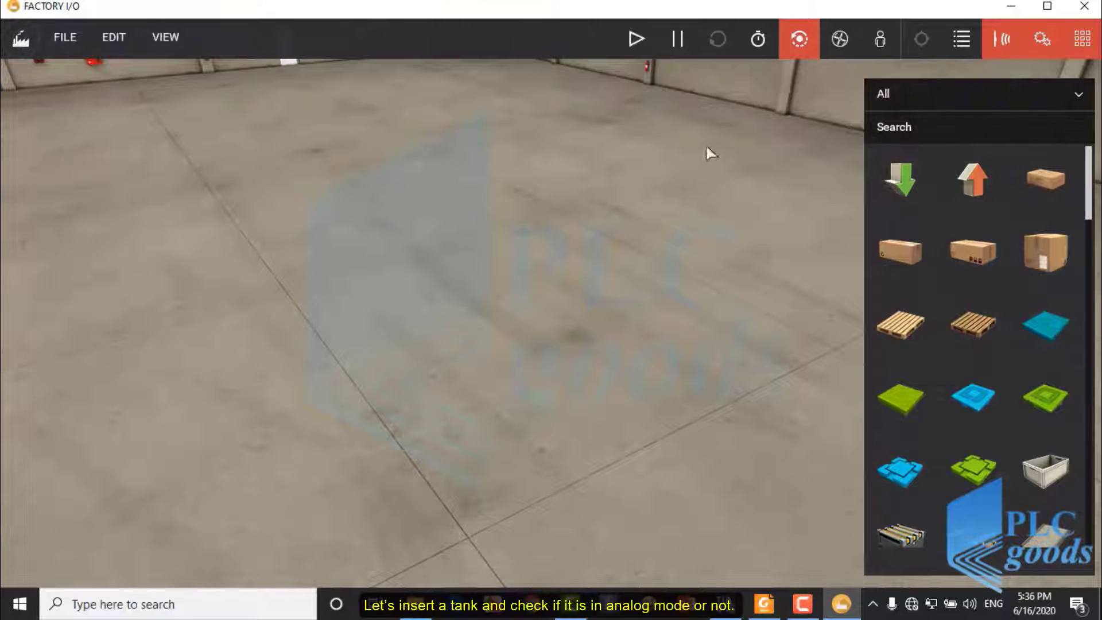
click(928, 86)
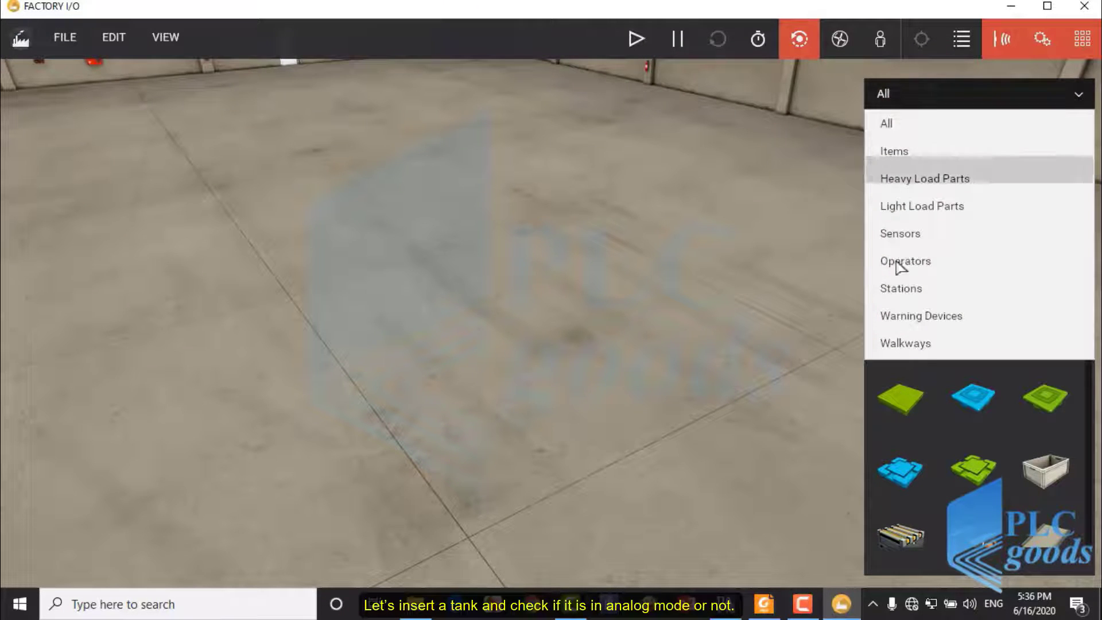
click(889, 290)
drag(949, 323, 418, 377)
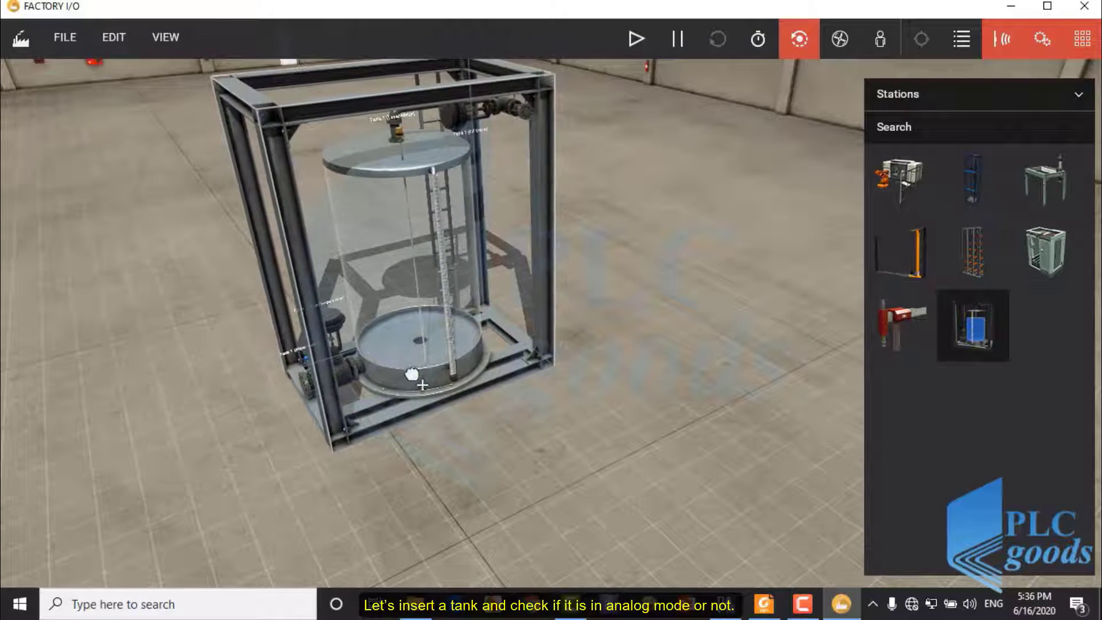
Step: Check in the tank's configuration whether it is set to analog or digital
scroll(418, 378, up, 5)
right_click(560, 304)
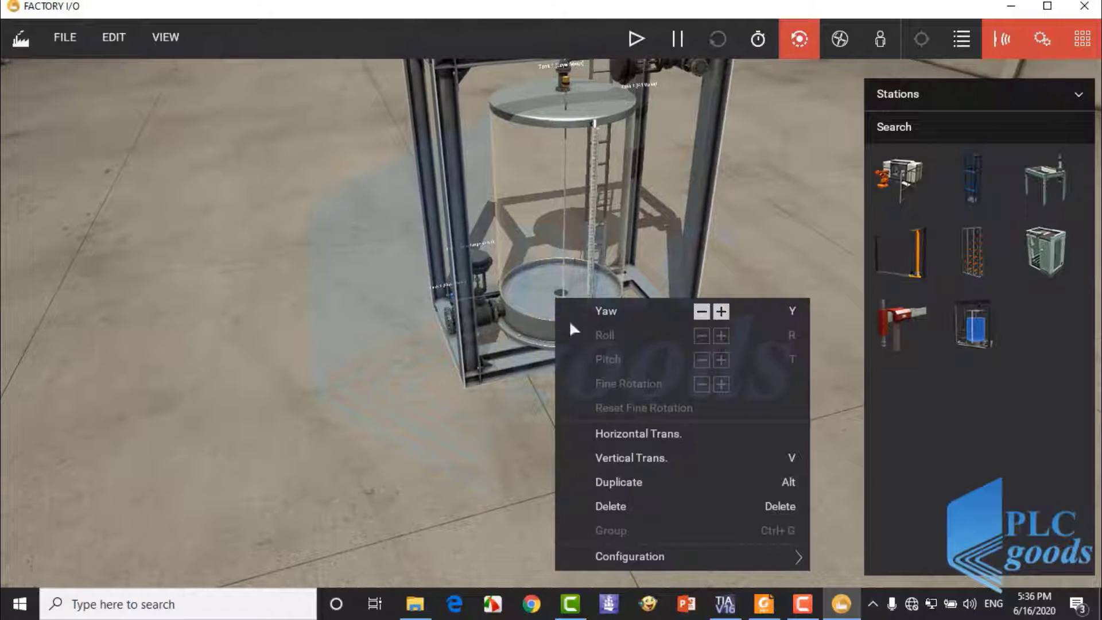
mouse_move(738, 566)
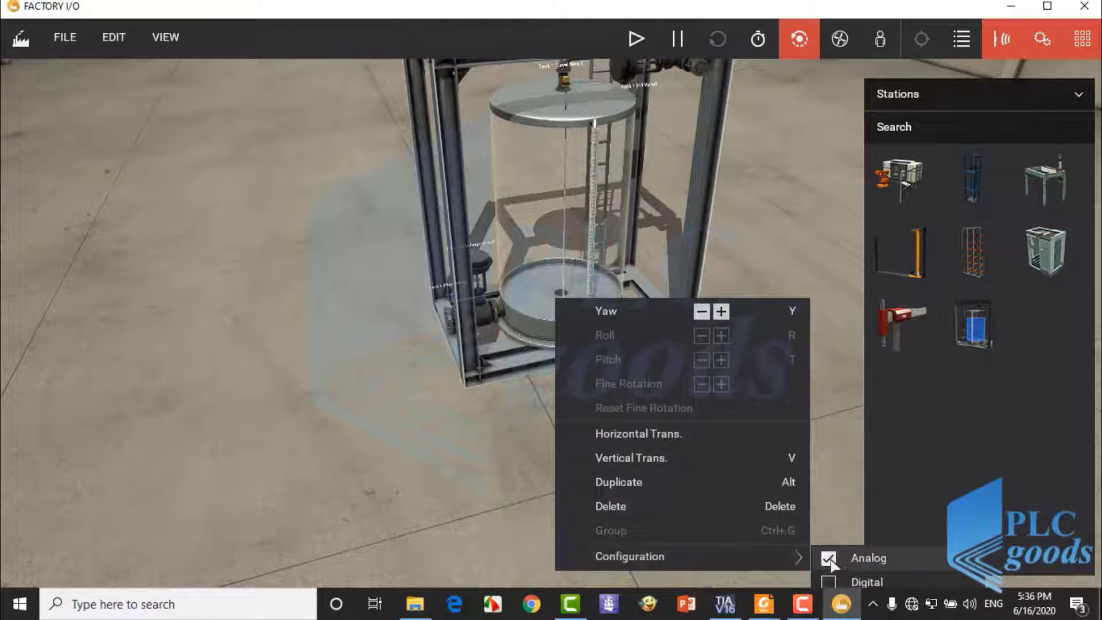
click(539, 314)
Step: Display the Tank 1 (Fill Valve) tag, run the simulation and force the valve to 10.0
mouse_move(624, 283)
mouse_down()
mouse_move(639, 265)
mouse_move(559, 280)
mouse_up()
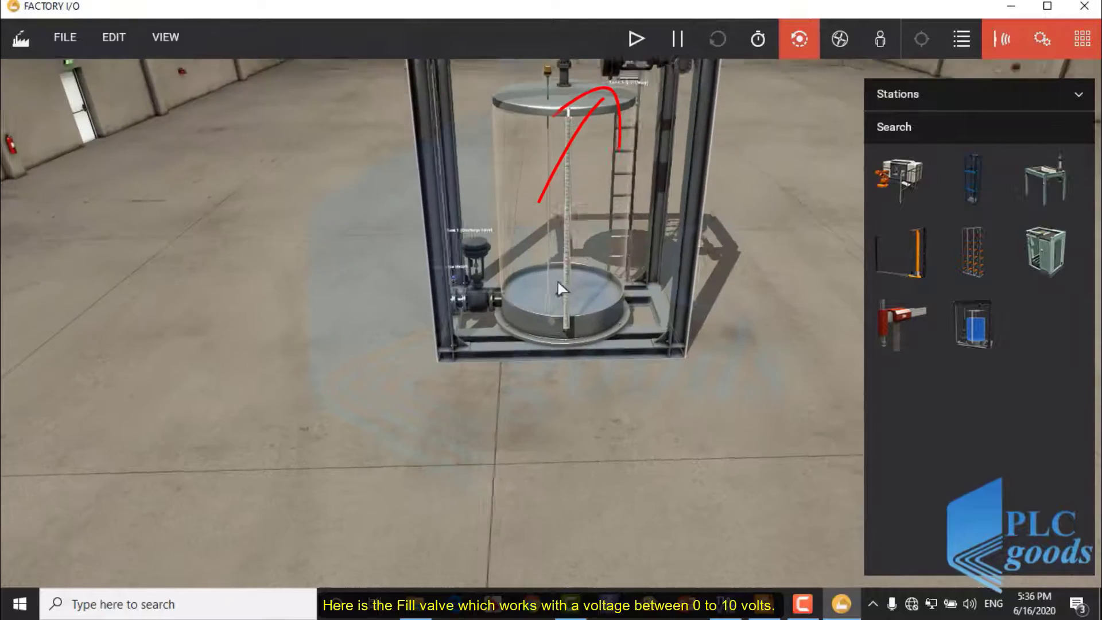
key(w)
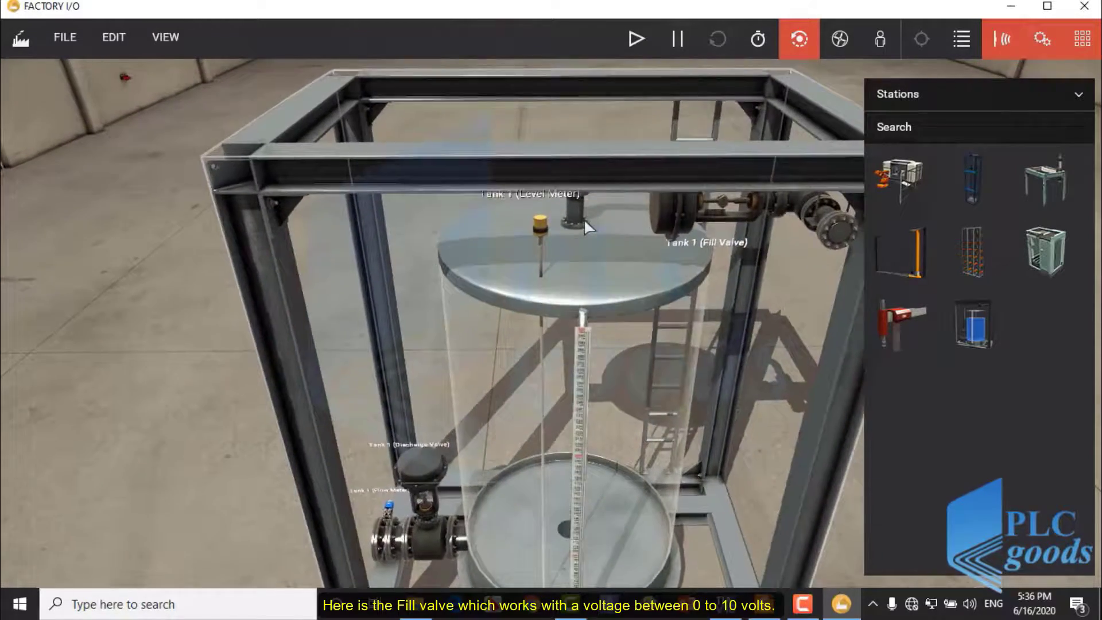
drag(583, 220, 582, 231)
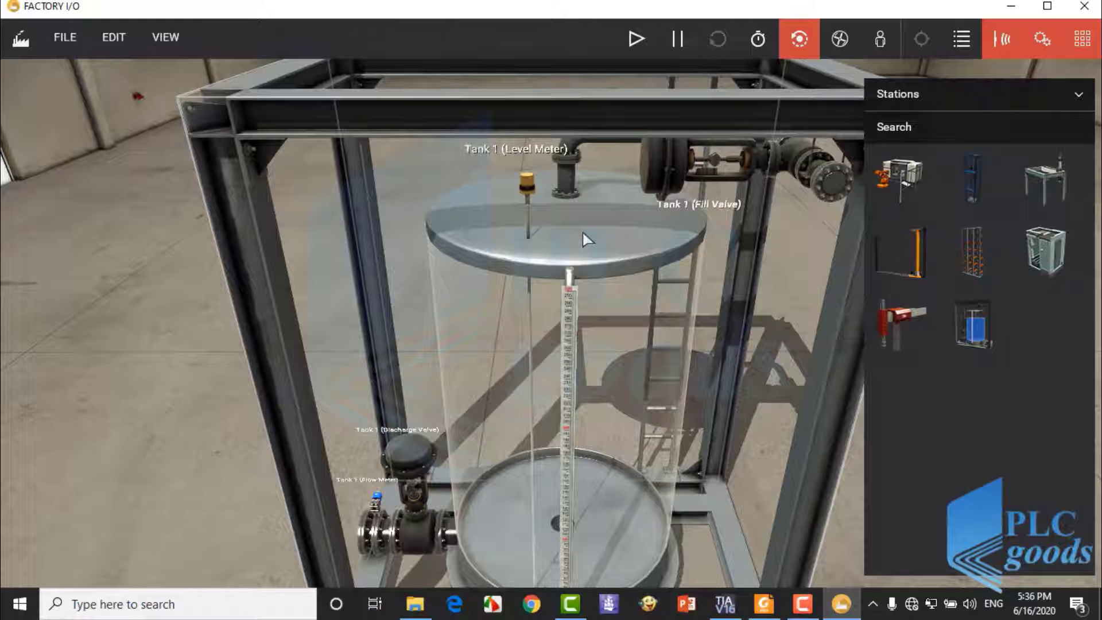
click(677, 211)
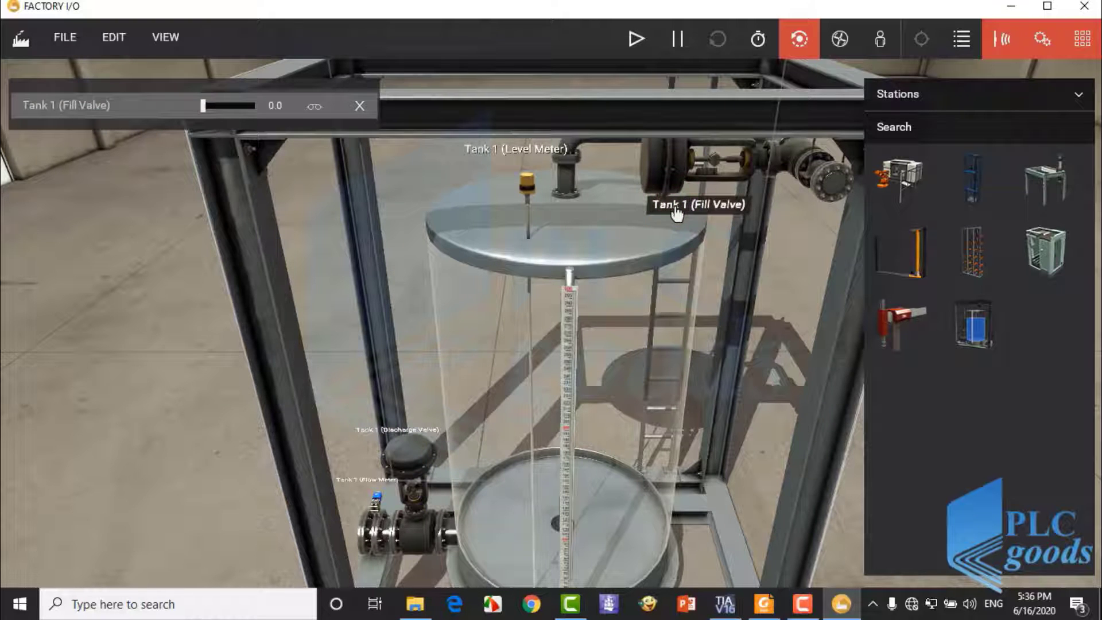
click(635, 40)
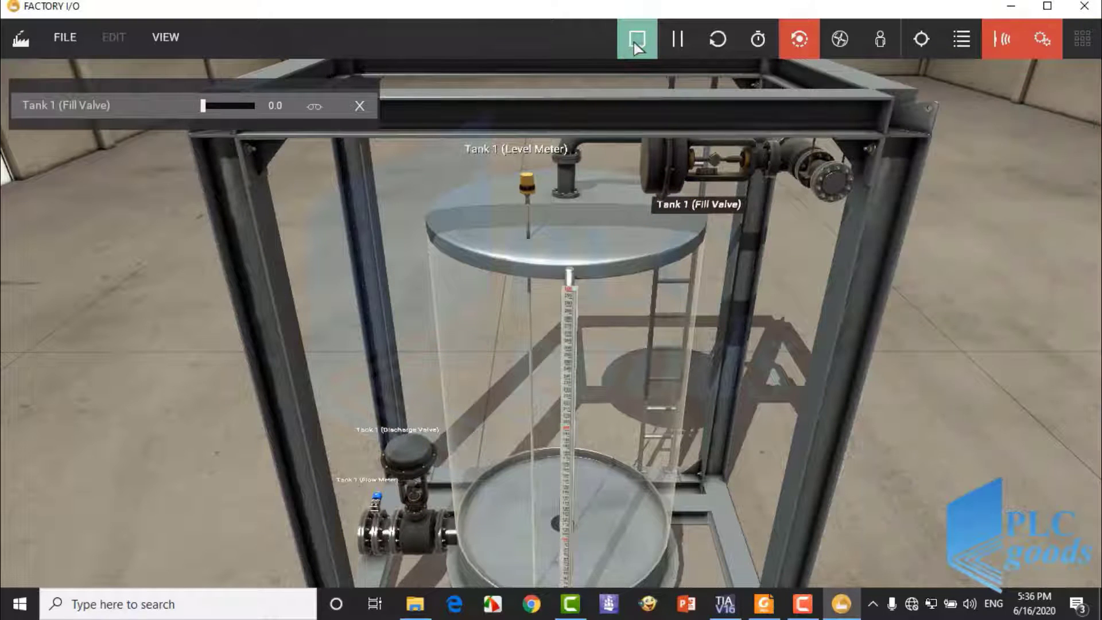
drag(202, 106, 235, 109)
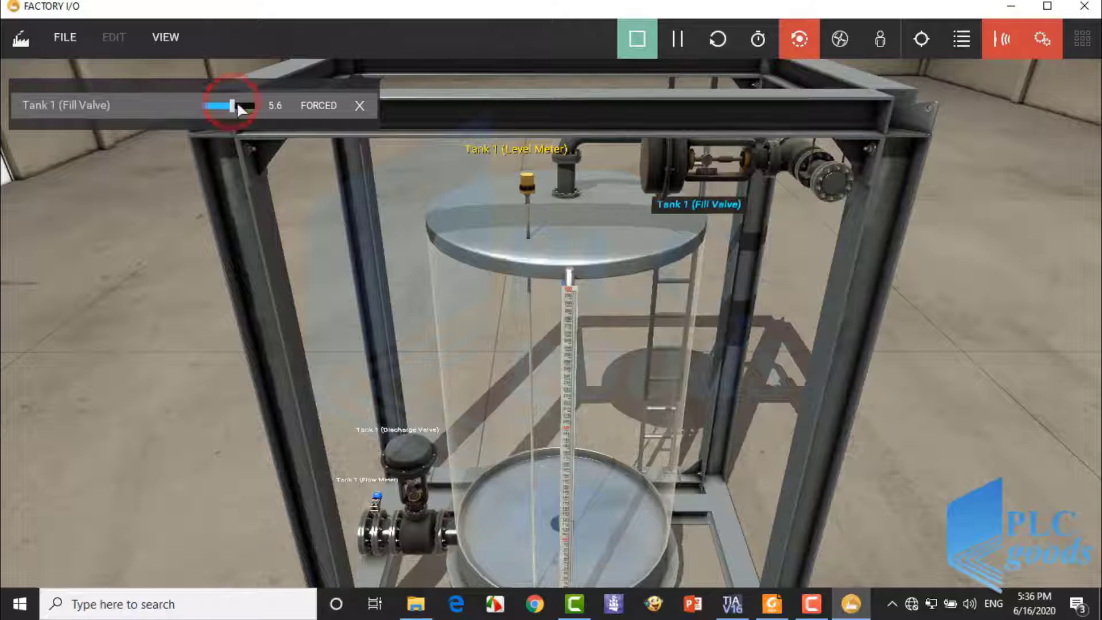
double_click(566, 255)
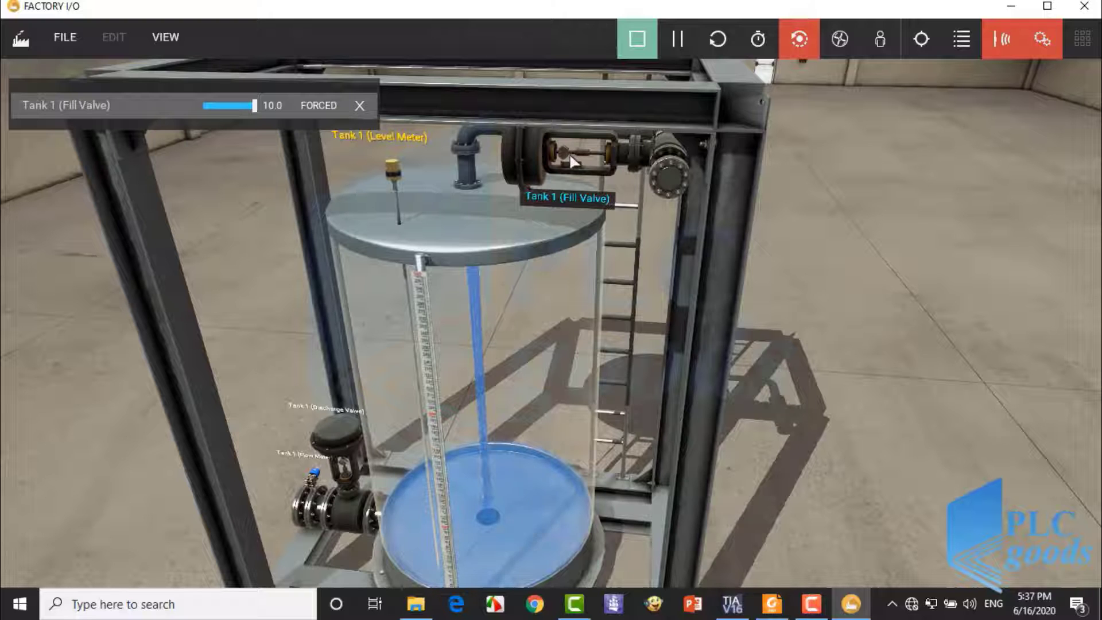
Step: Display the Tank 1 (Level Meter) tag, test it with a forced value of 10.0, and release and close it
click(392, 140)
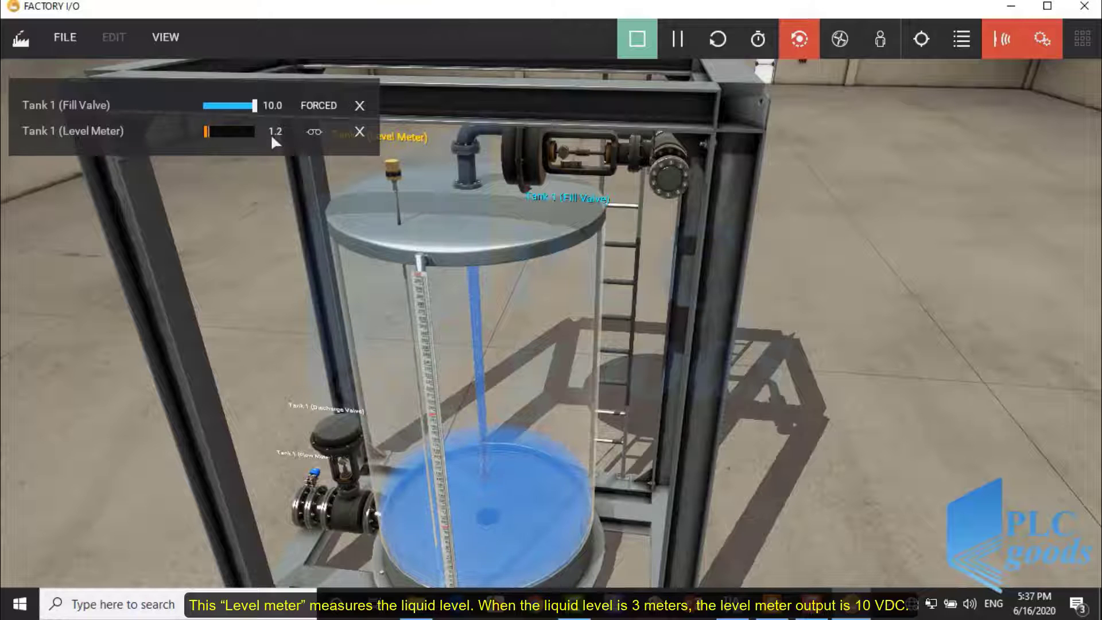
scroll(406, 253, up, 5)
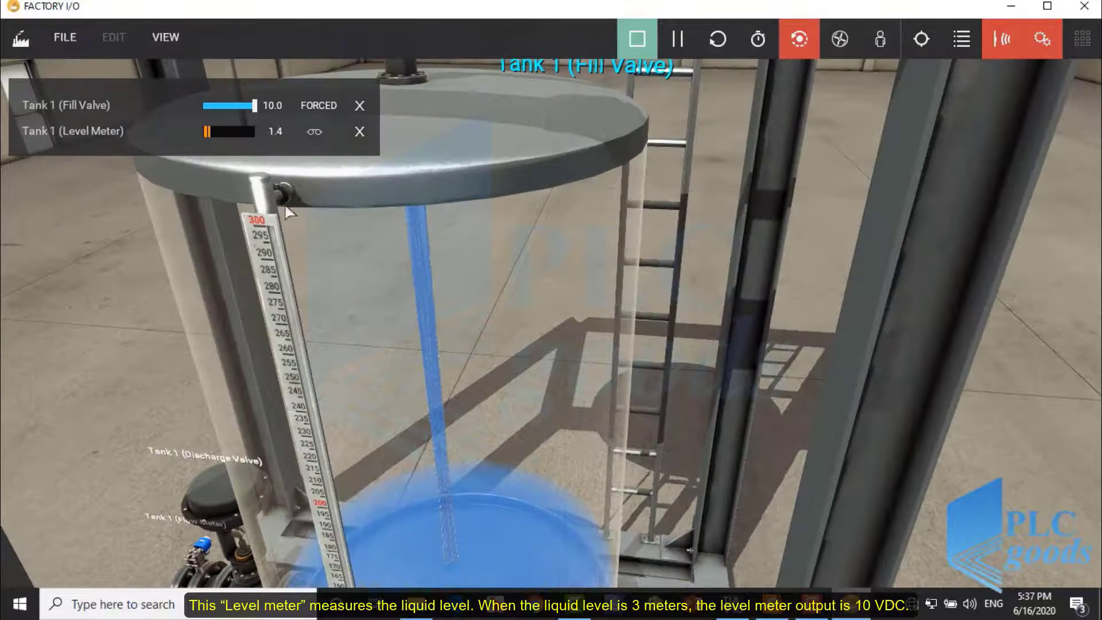
key(a)
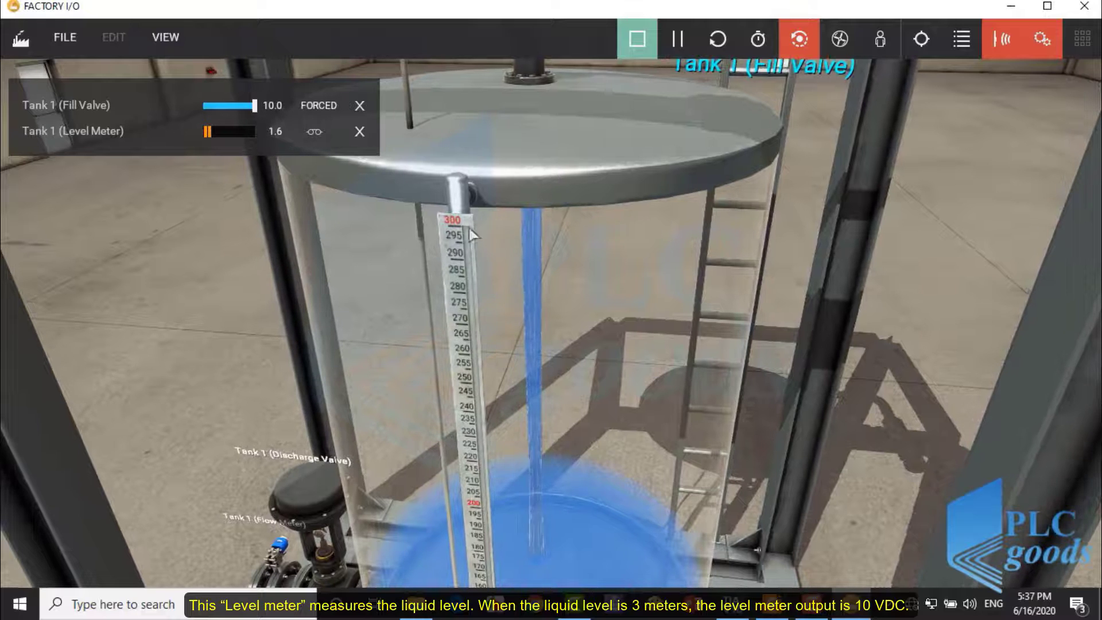
drag(245, 130, 259, 129)
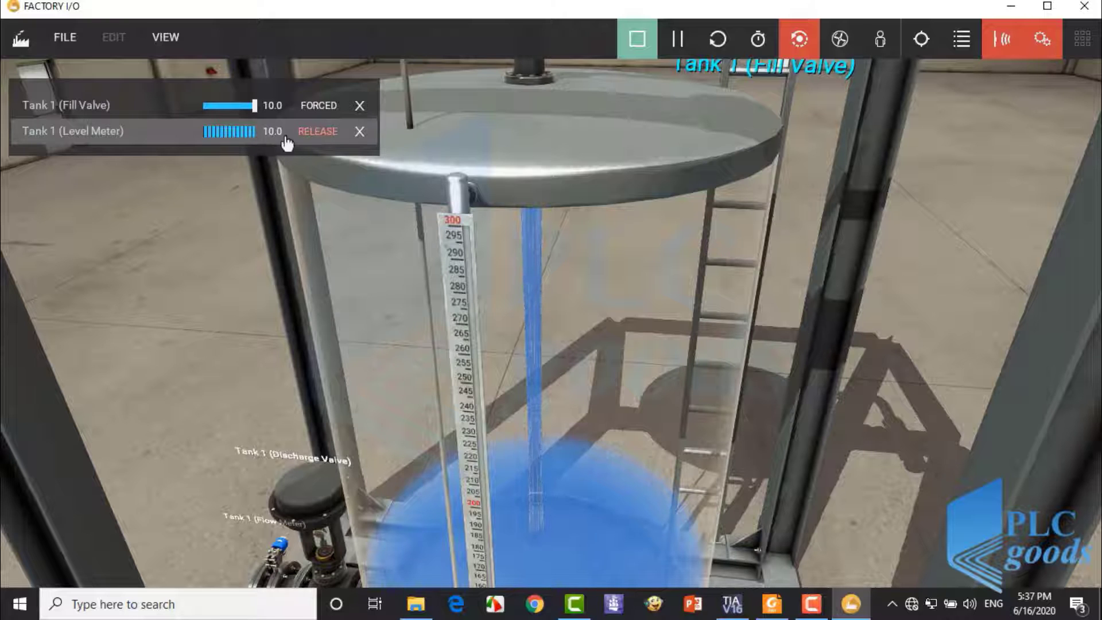
click(316, 133)
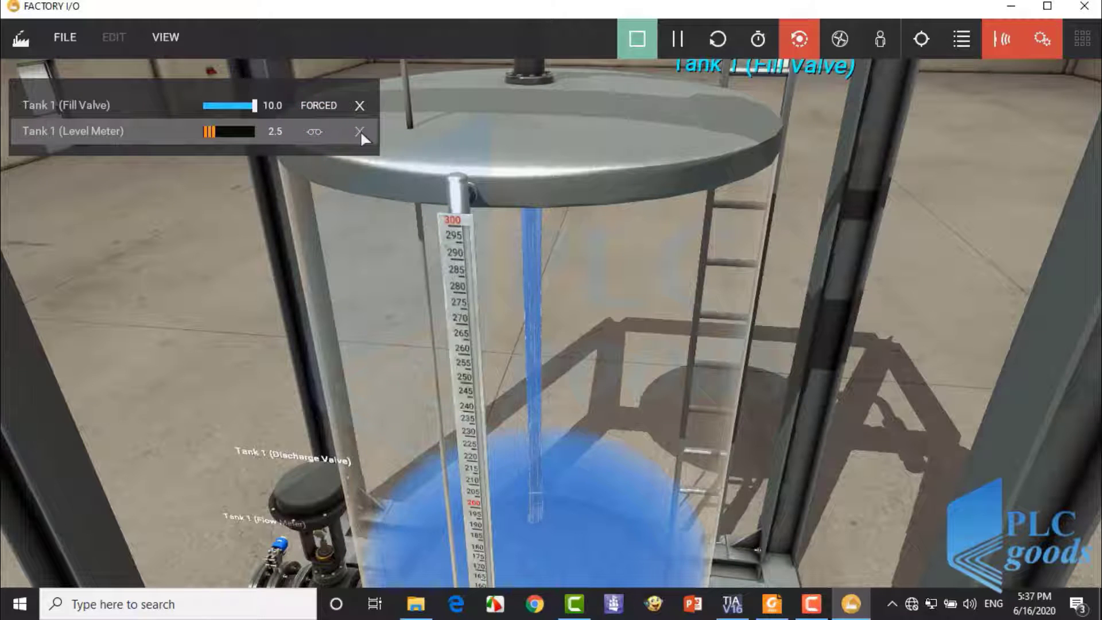
click(359, 131)
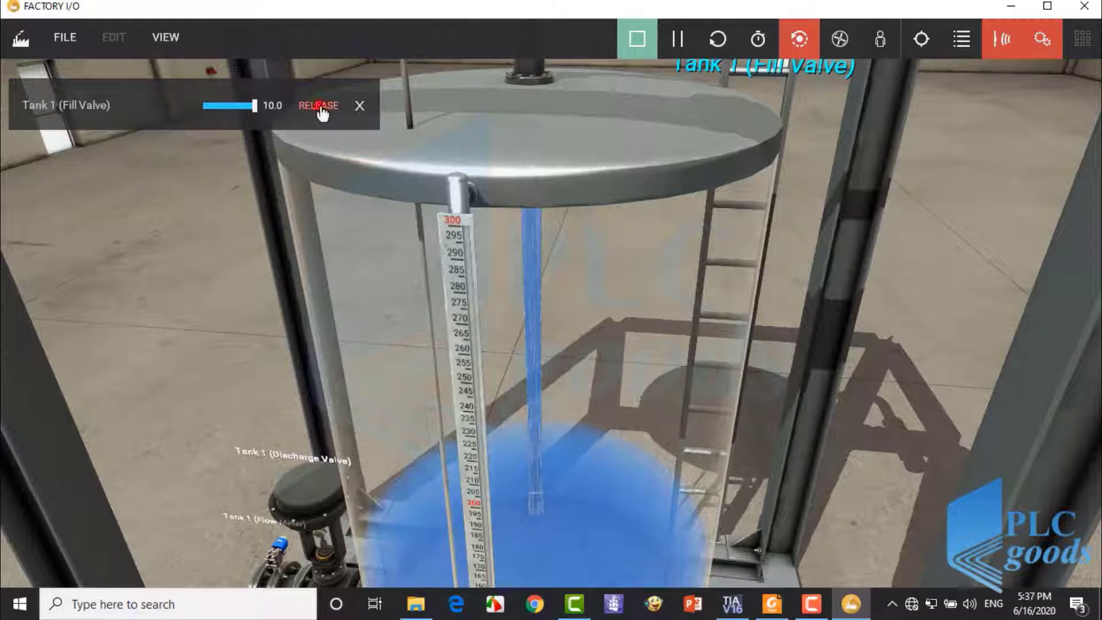
Step: Release the forced fill valve, close its tag and stop the simulation
click(318, 106)
click(360, 105)
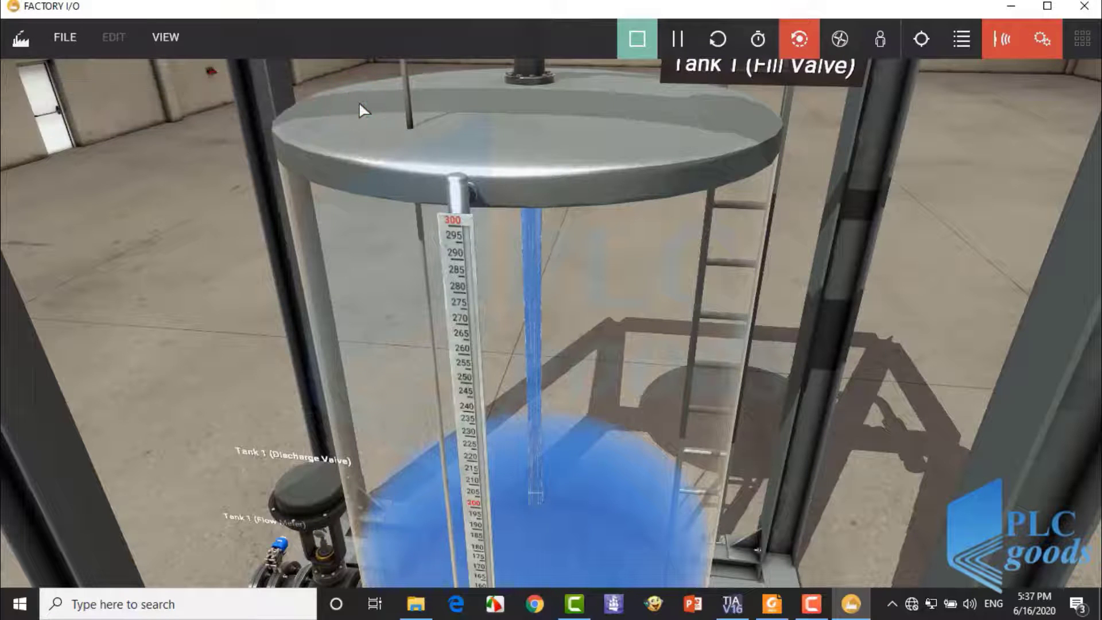
click(636, 36)
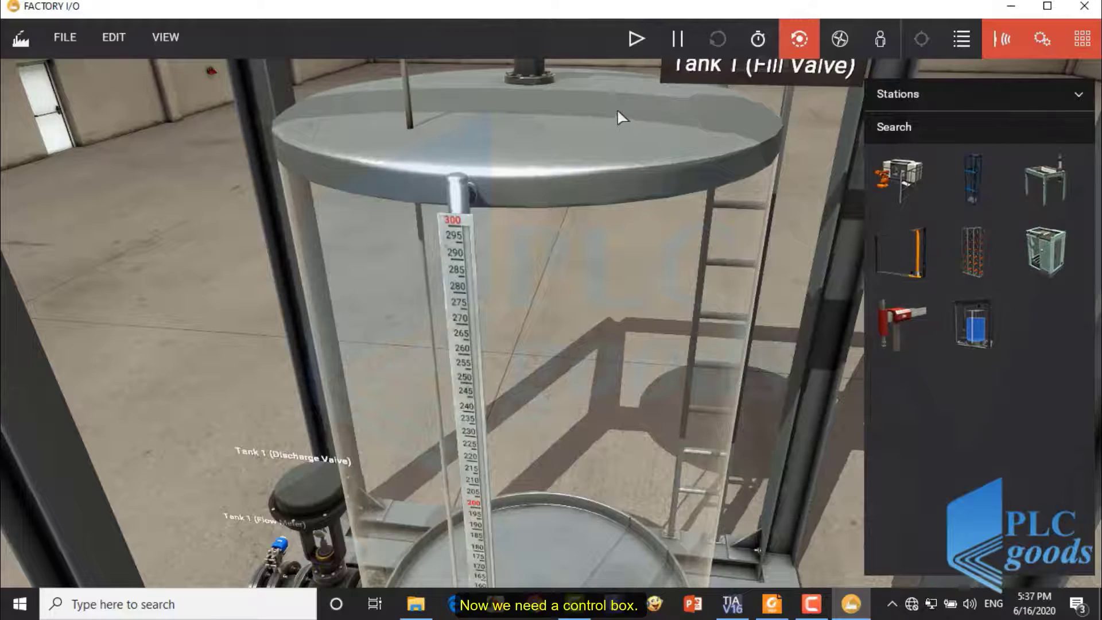
Step: Place a Column from the Operators parts on the floor at the tank frame's front corner beside the ladder
scroll(618, 114, down, 5)
scroll(623, 236, up, 5)
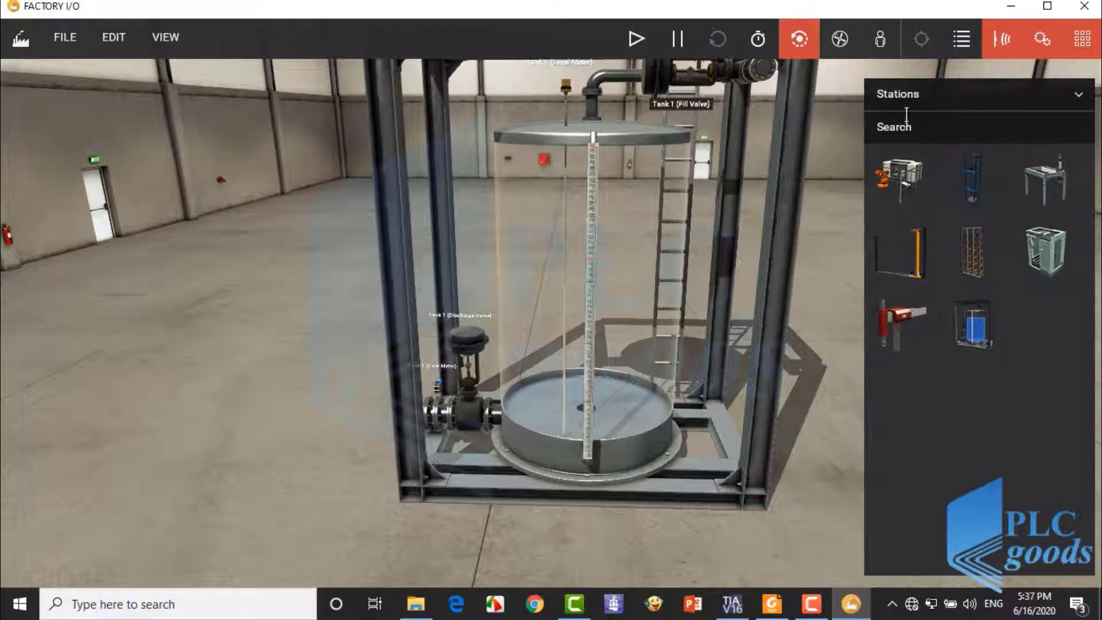
click(913, 98)
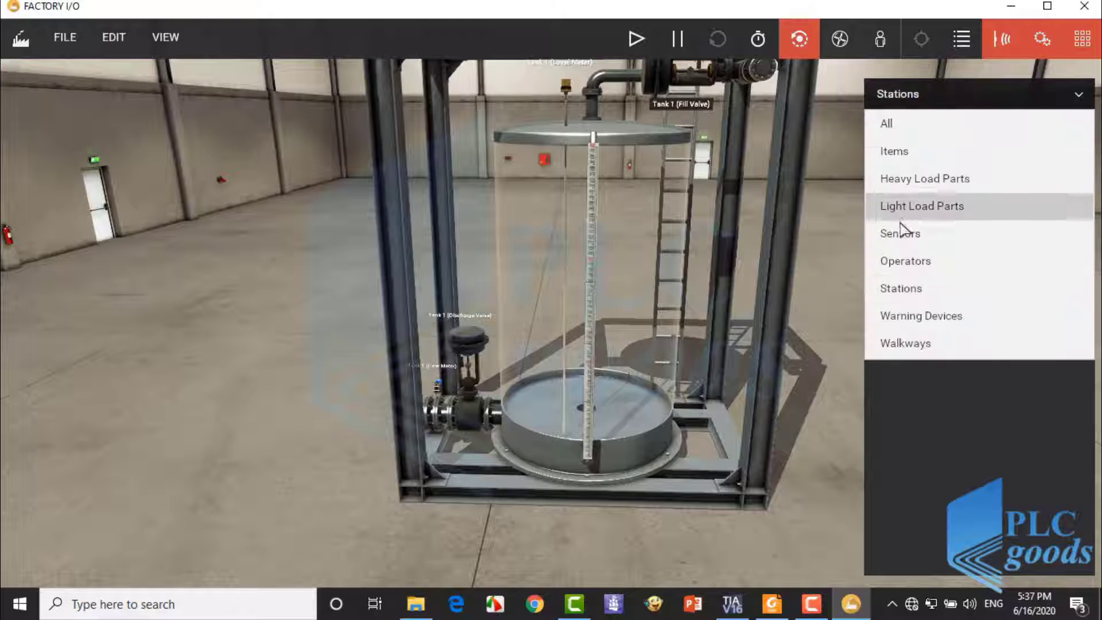
click(904, 258)
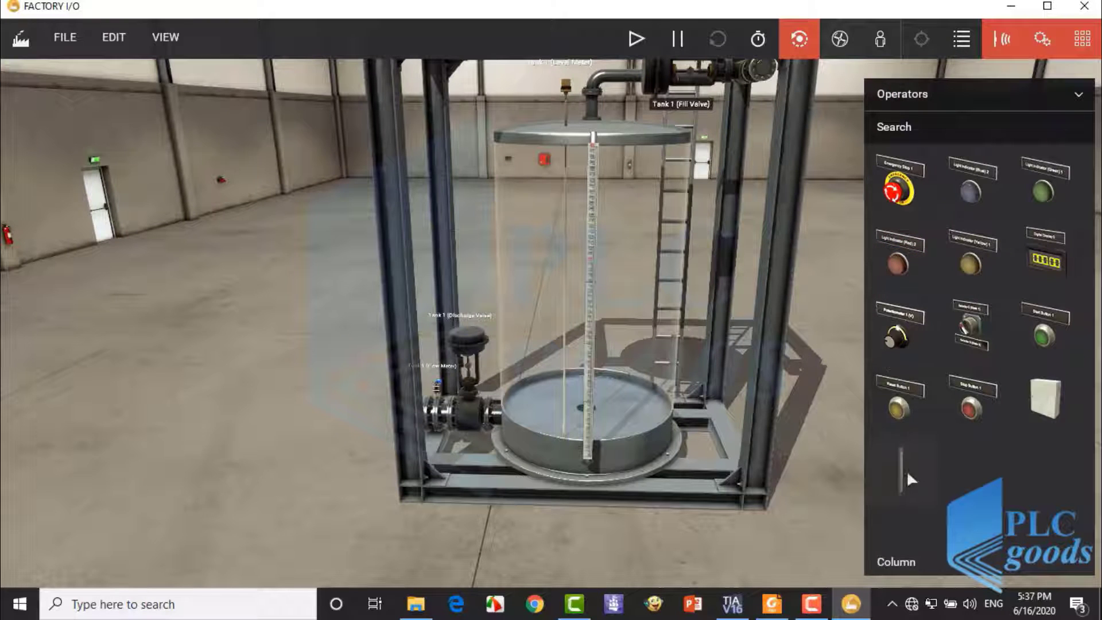
drag(902, 469, 716, 517)
double_click(721, 518)
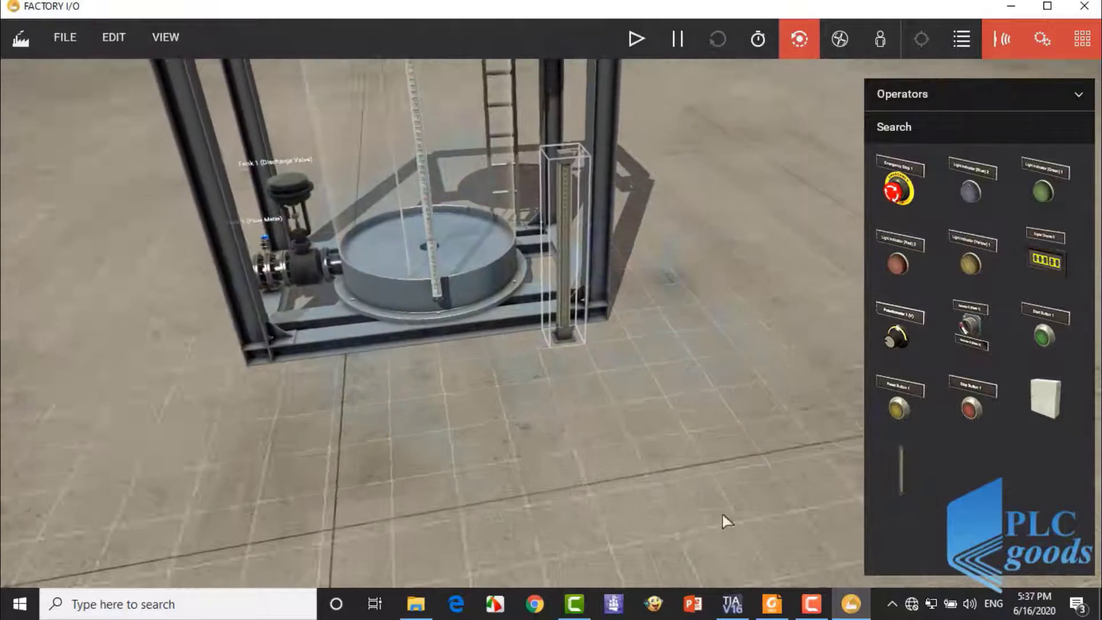
Step: Add the white control box at the column and raise it vertically to the column's upper end
drag(1040, 407, 556, 315)
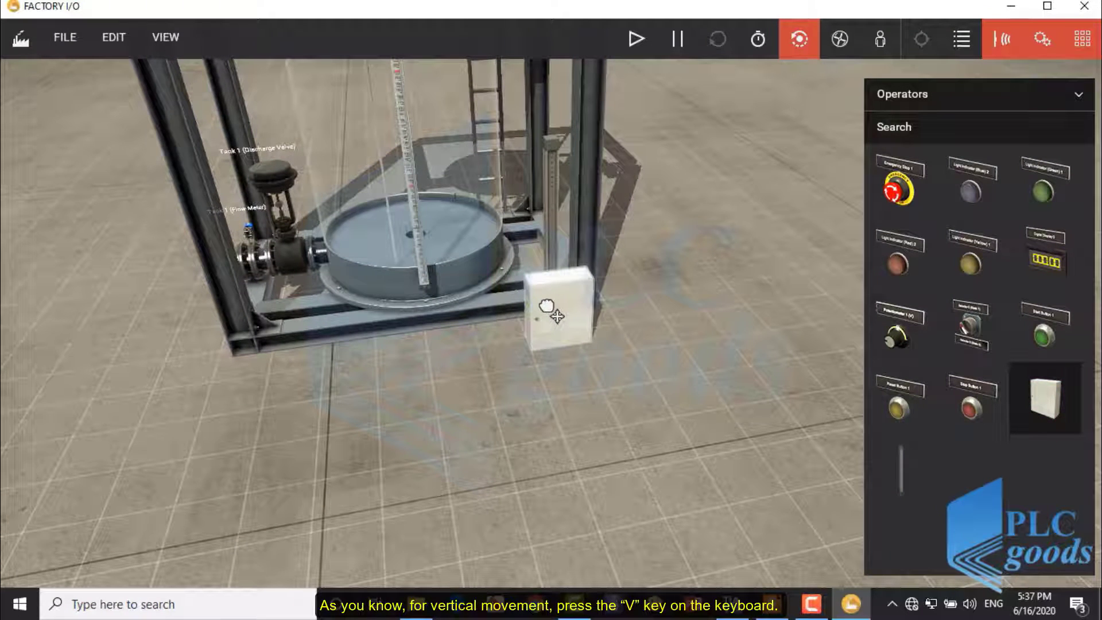
key(v)
drag(556, 314, 573, 272)
Step: Mount a potentiometer and a digital display side by side on the control box door
drag(897, 339, 556, 277)
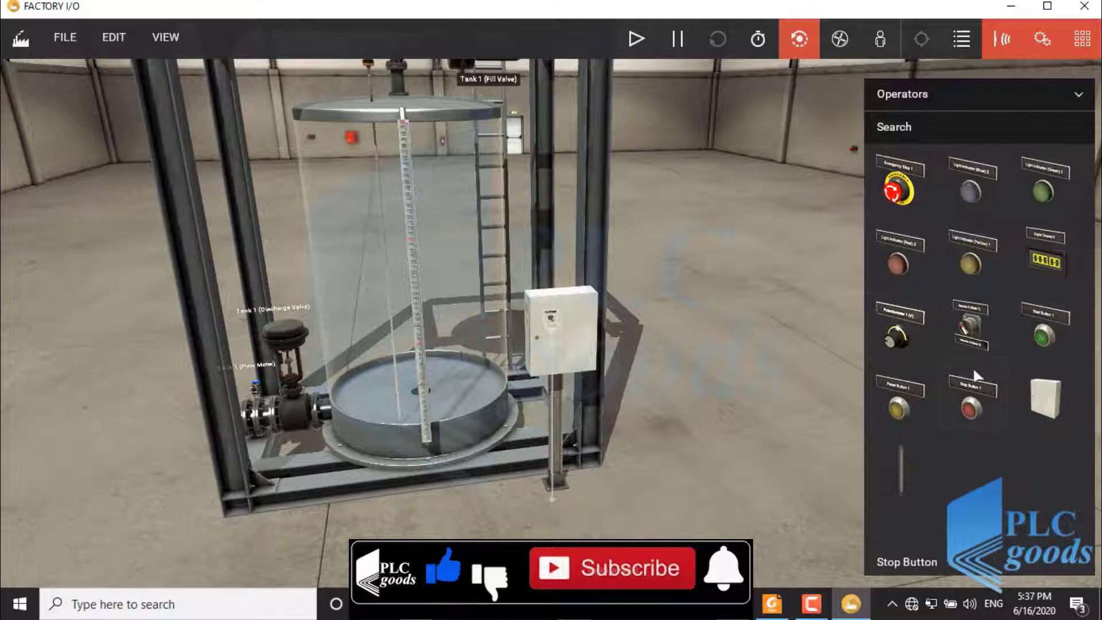
drag(1044, 261, 567, 314)
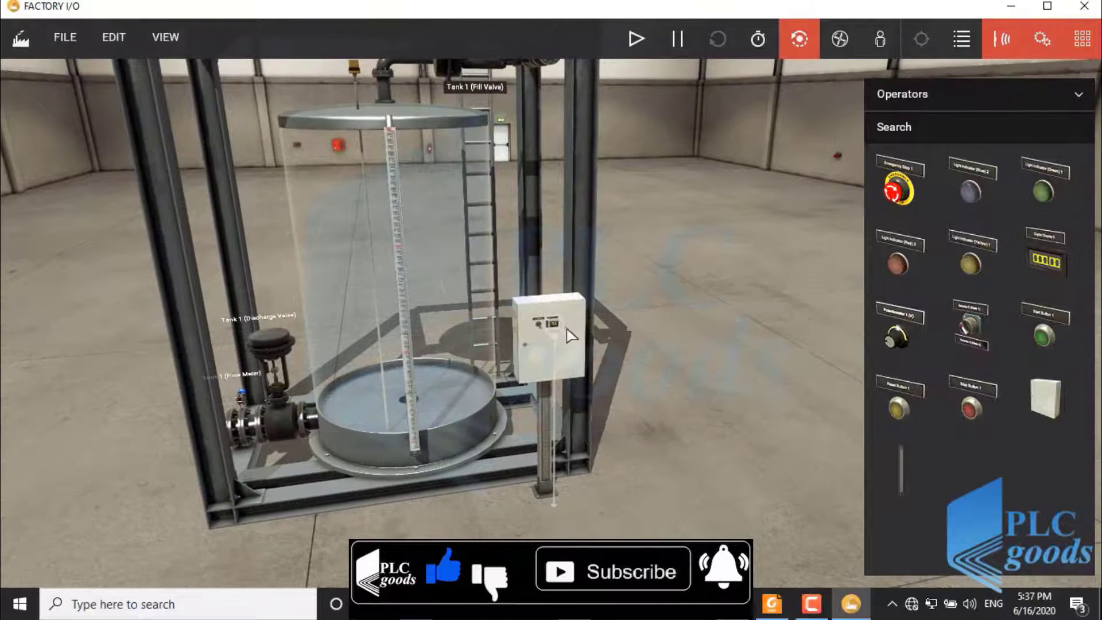
Step: Move the digital display along the control box door, farther away from the potentiometer
scroll(567, 332, up, 3)
scroll(559, 335, up, 5)
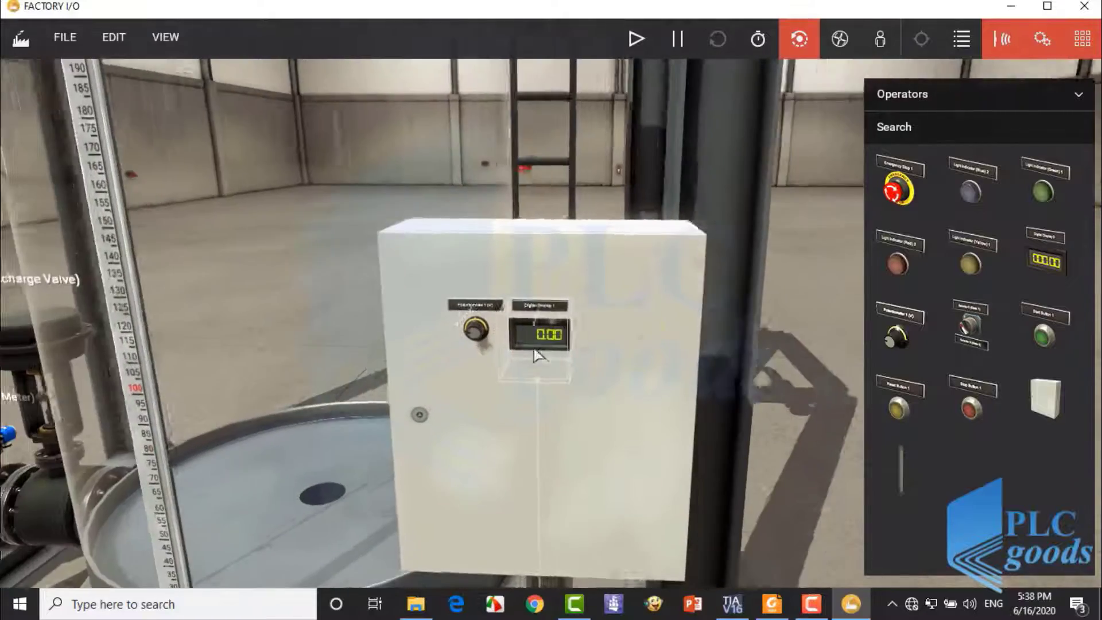
drag(534, 348, 440, 335)
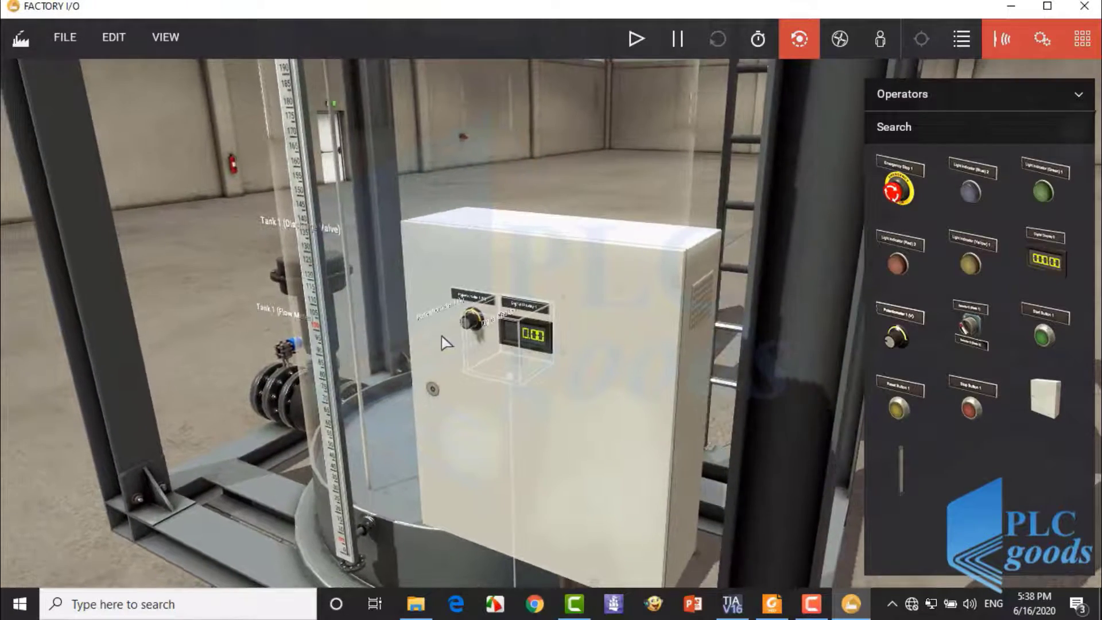
drag(513, 330, 556, 339)
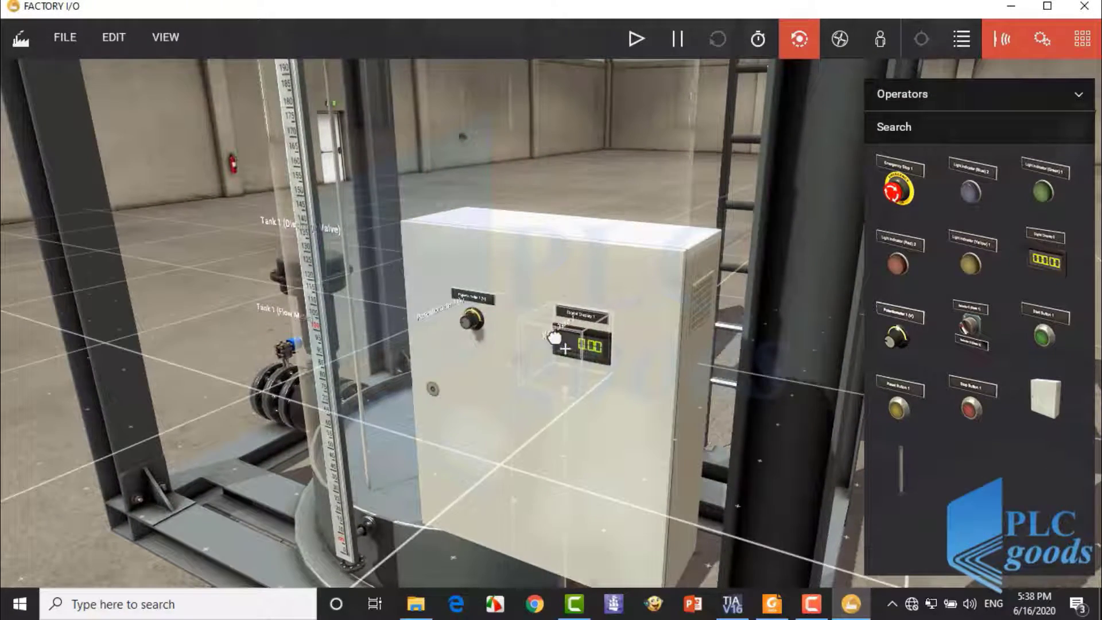
Step: Configure the potentiometer on the control box for the [-5, 5] V range
scroll(536, 332, up, 5)
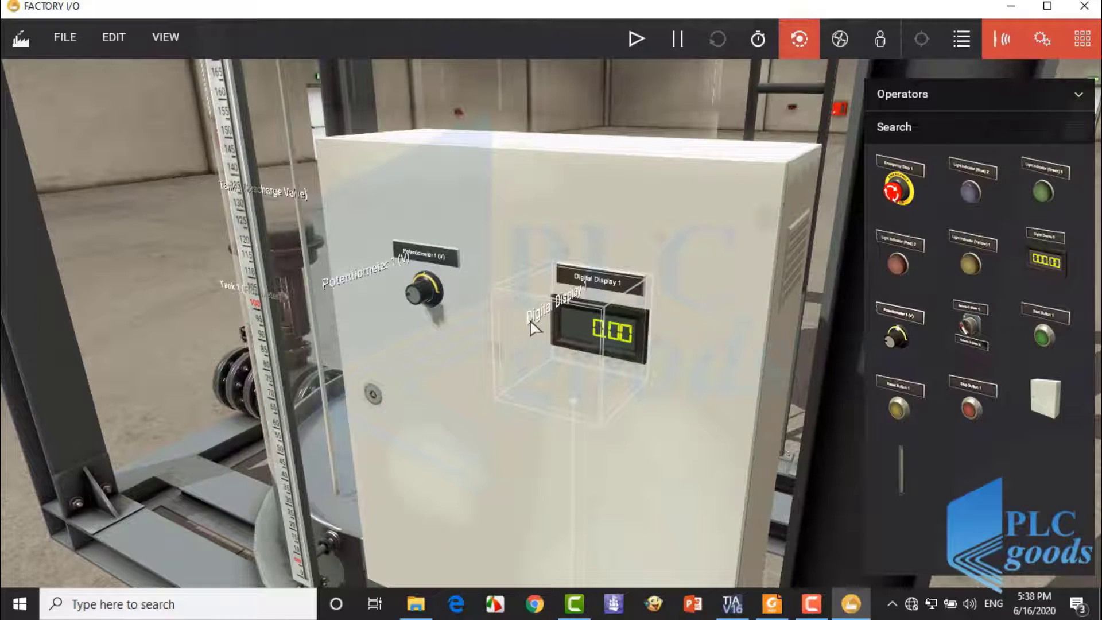
click(362, 276)
click(426, 289)
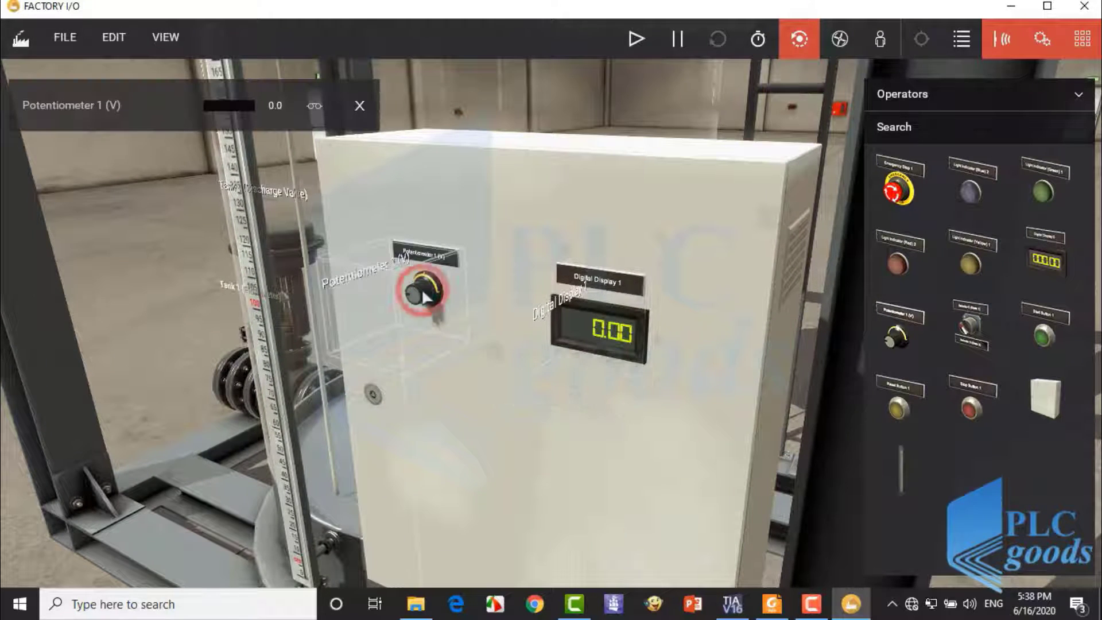
drag(426, 289, 426, 313)
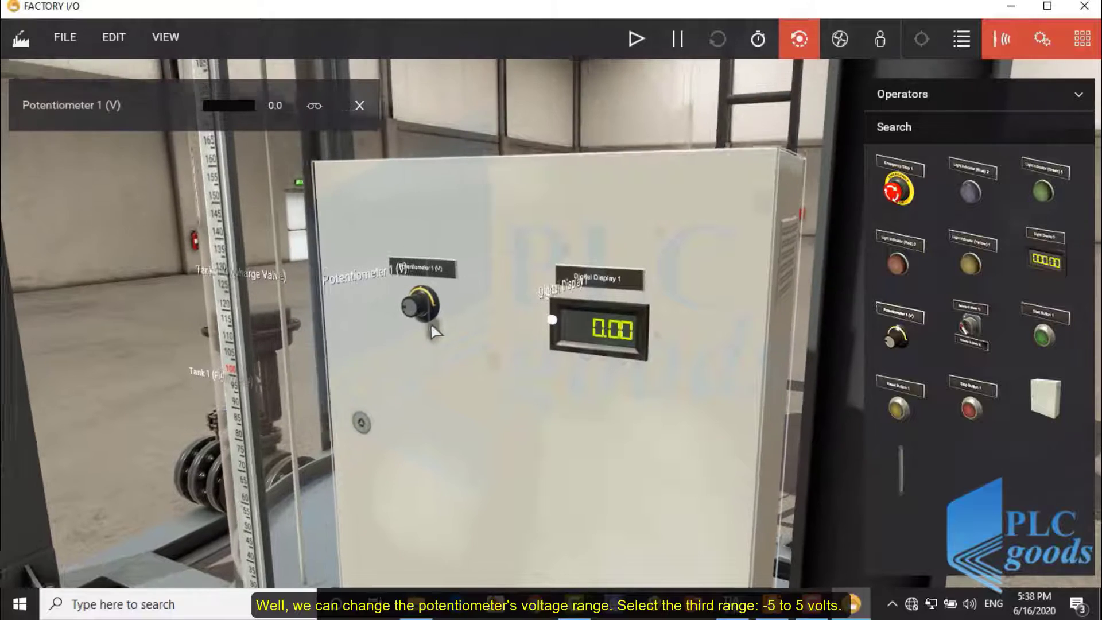
right_click(415, 310)
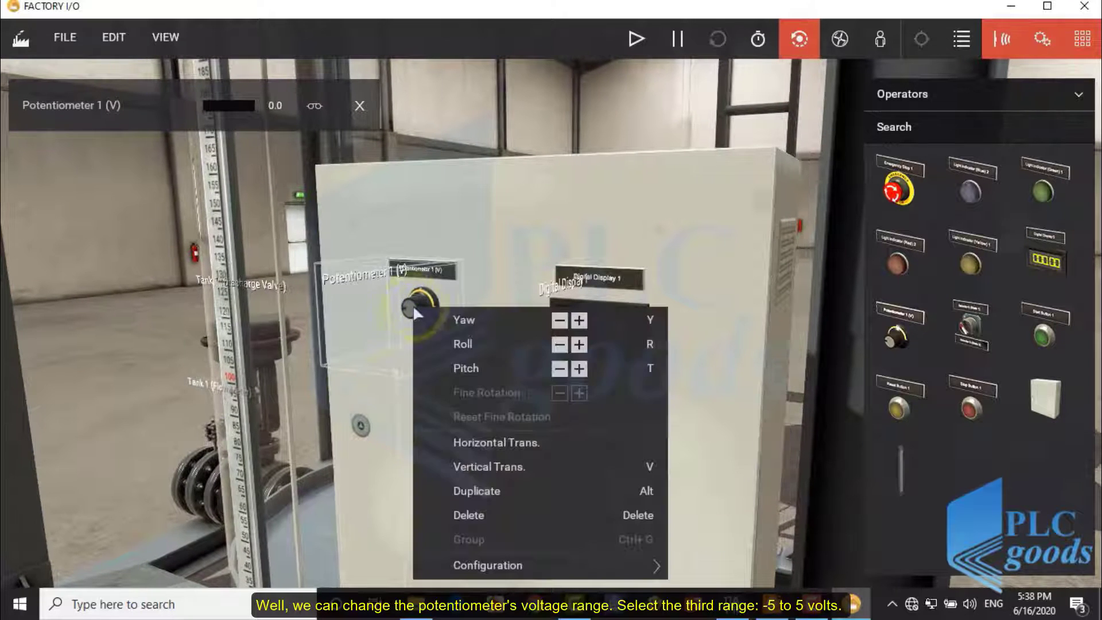
mouse_move(605, 571)
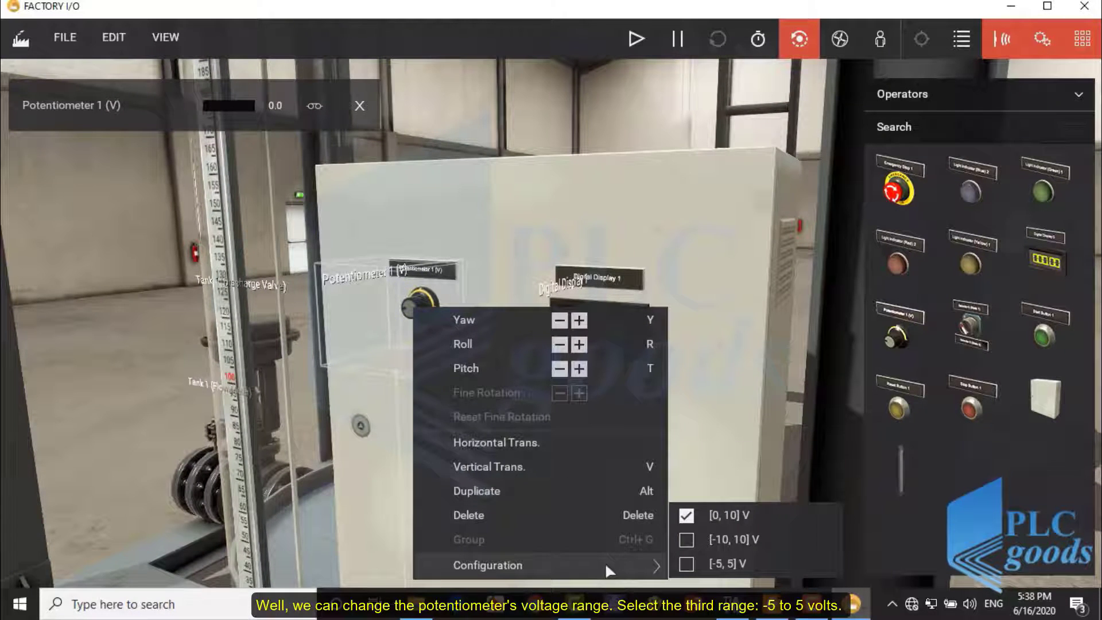
click(686, 563)
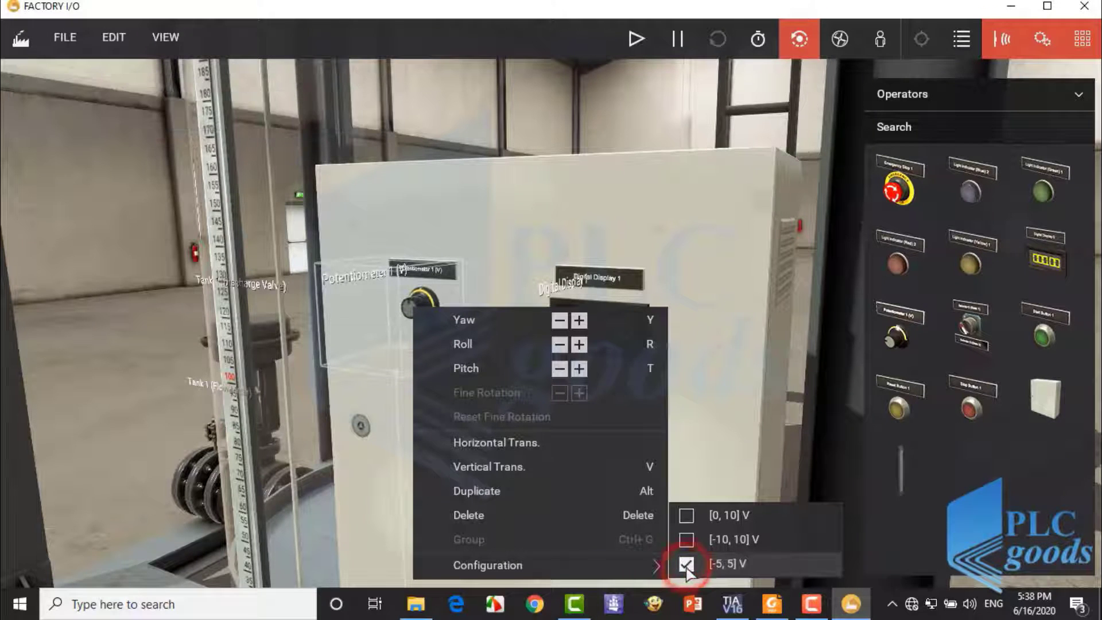
click(677, 486)
Step: Rename the potentiometer's tag as Potentiometer_Fill-Valve
click(365, 277)
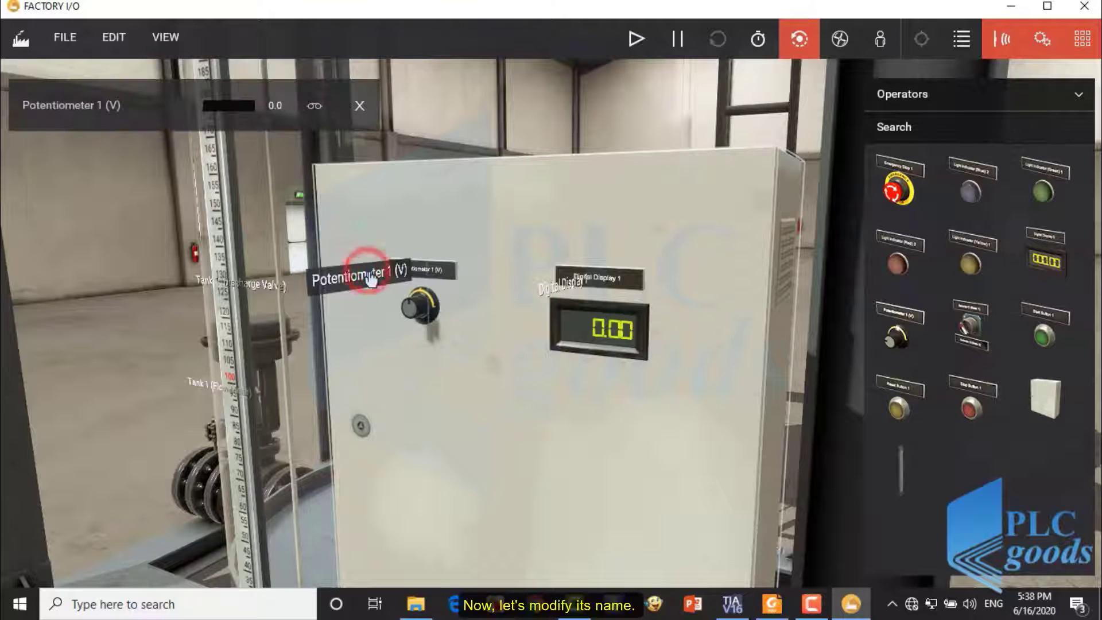
click(127, 105)
click(126, 106)
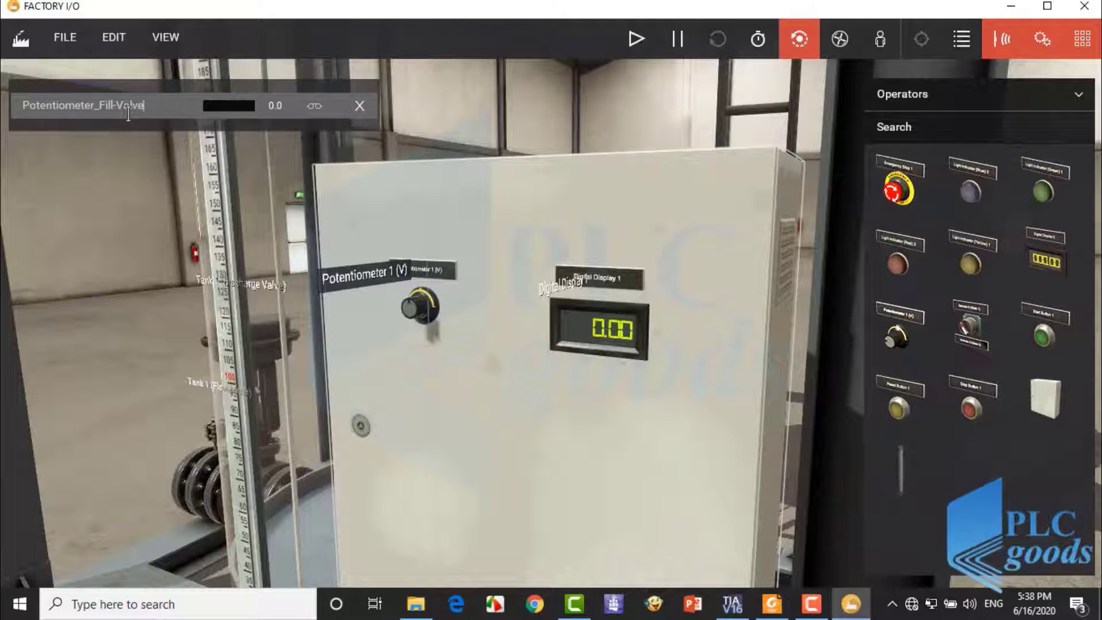
Step: Configure the digital display on the control box to show Integer values
click(548, 290)
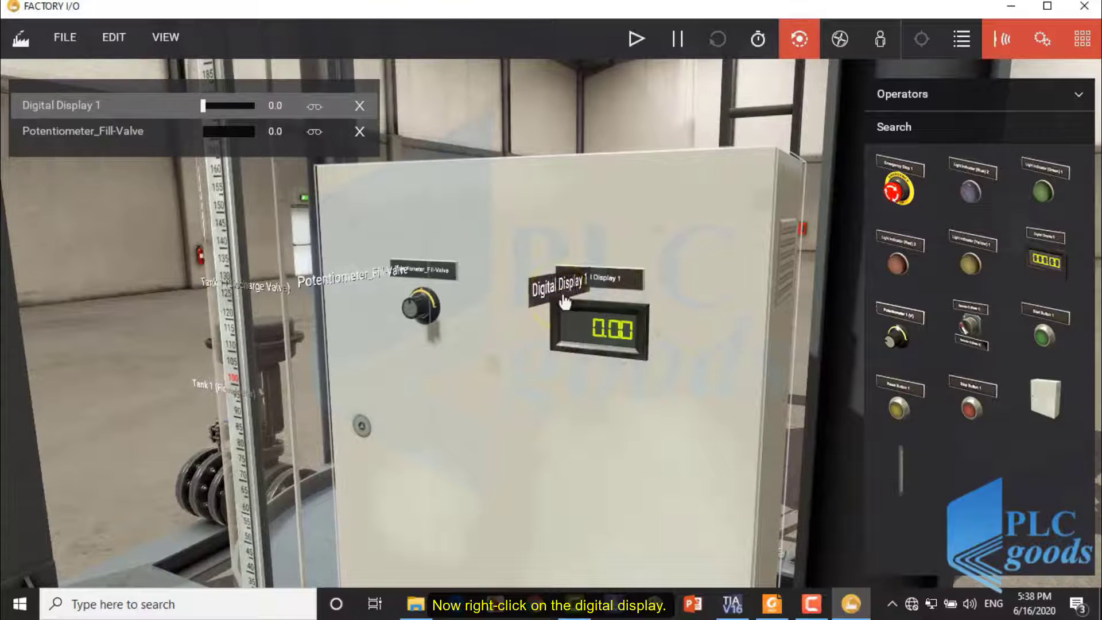
right_click(570, 313)
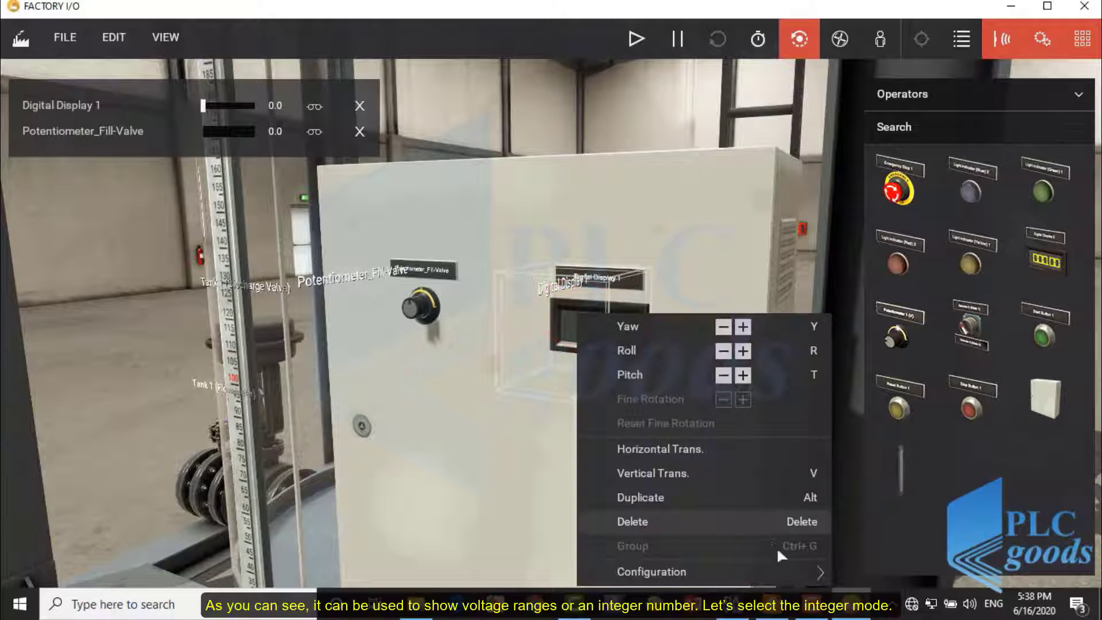
mouse_move(791, 568)
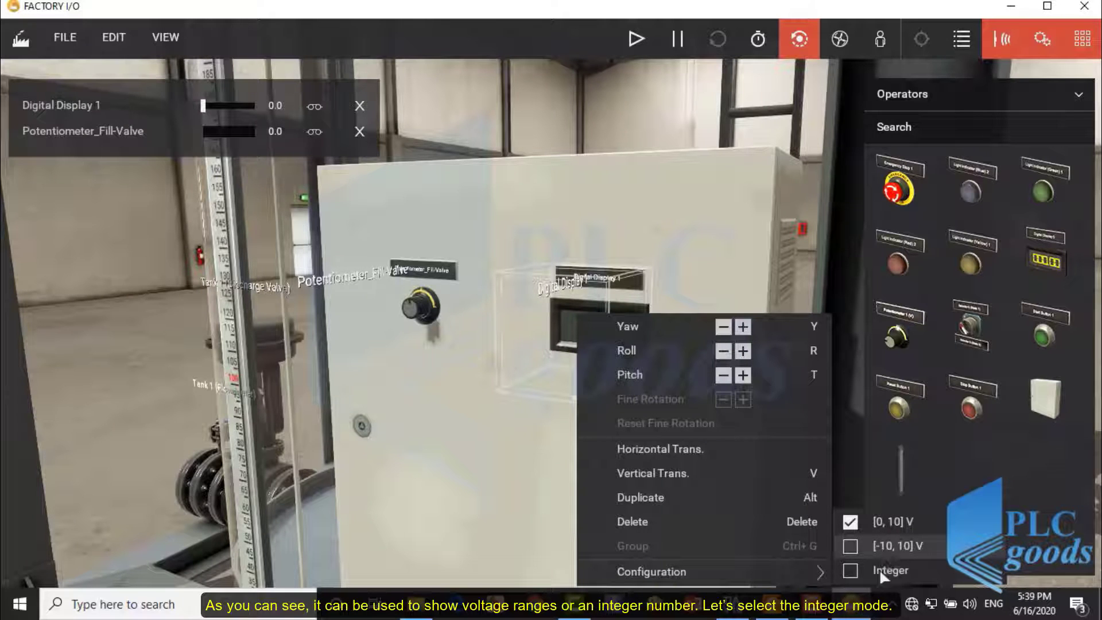
click(851, 571)
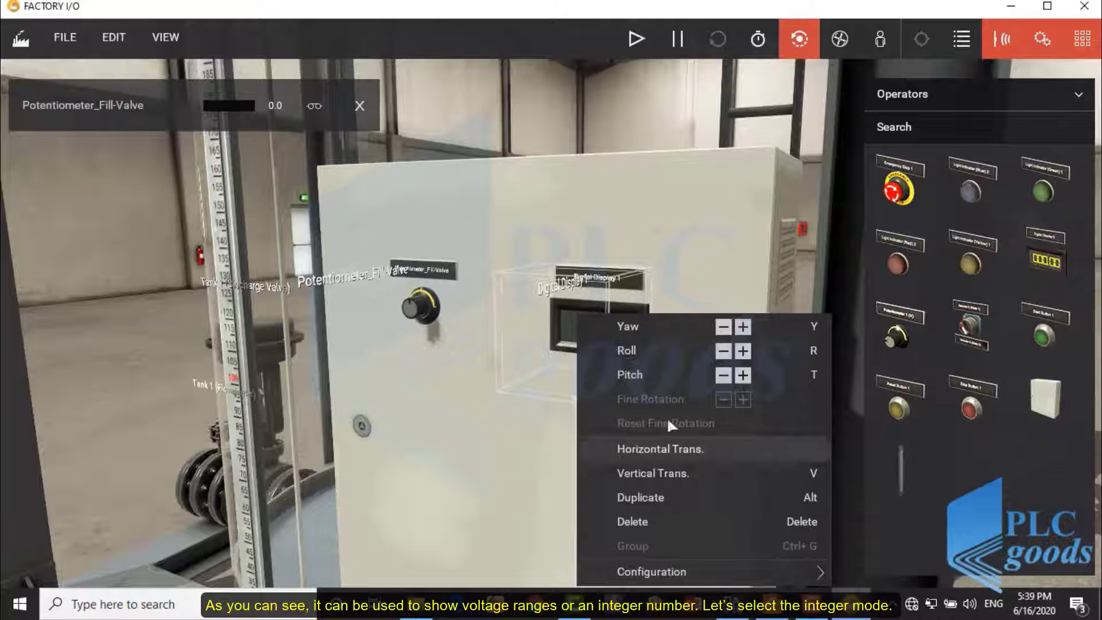
click(552, 423)
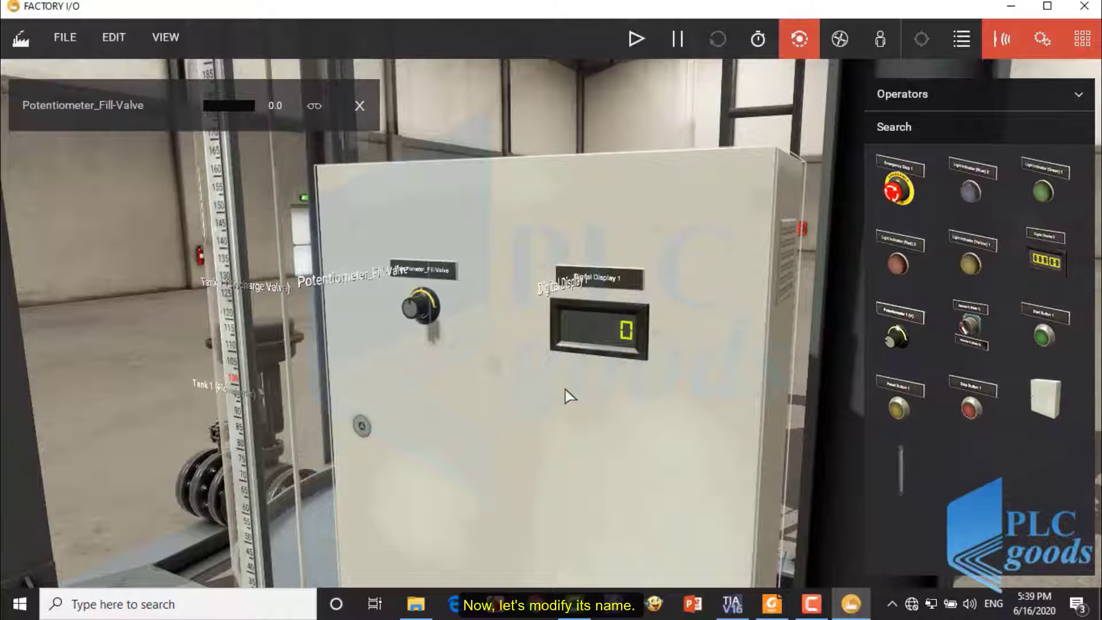
Step: Rename the digital display's tag as Digital Display_Level and dismiss both docked tags from the scene view
click(565, 280)
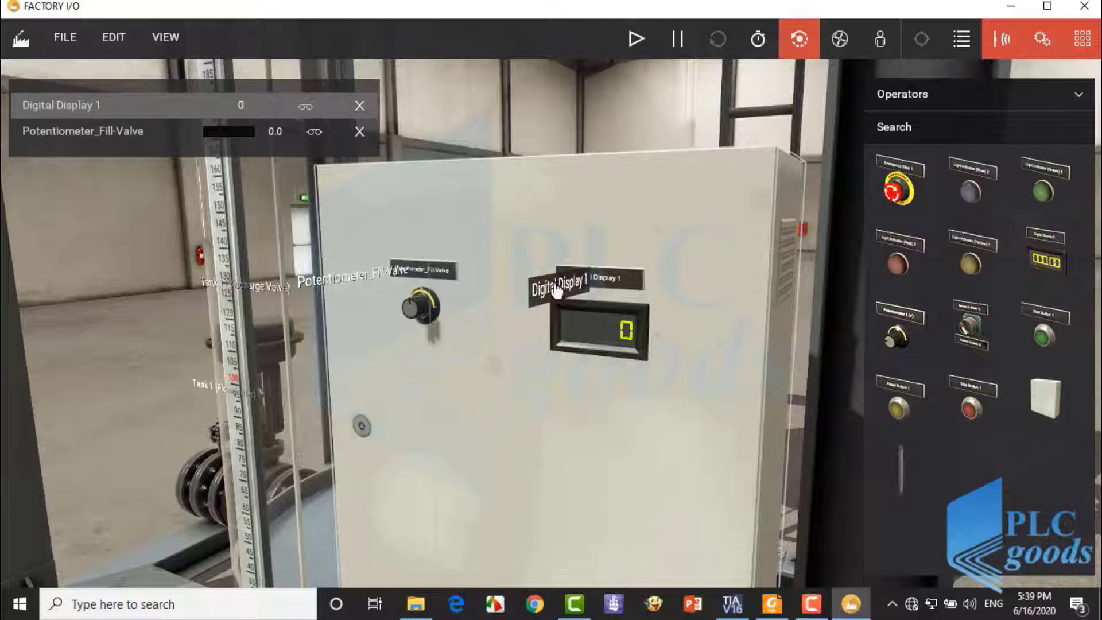
click(105, 102)
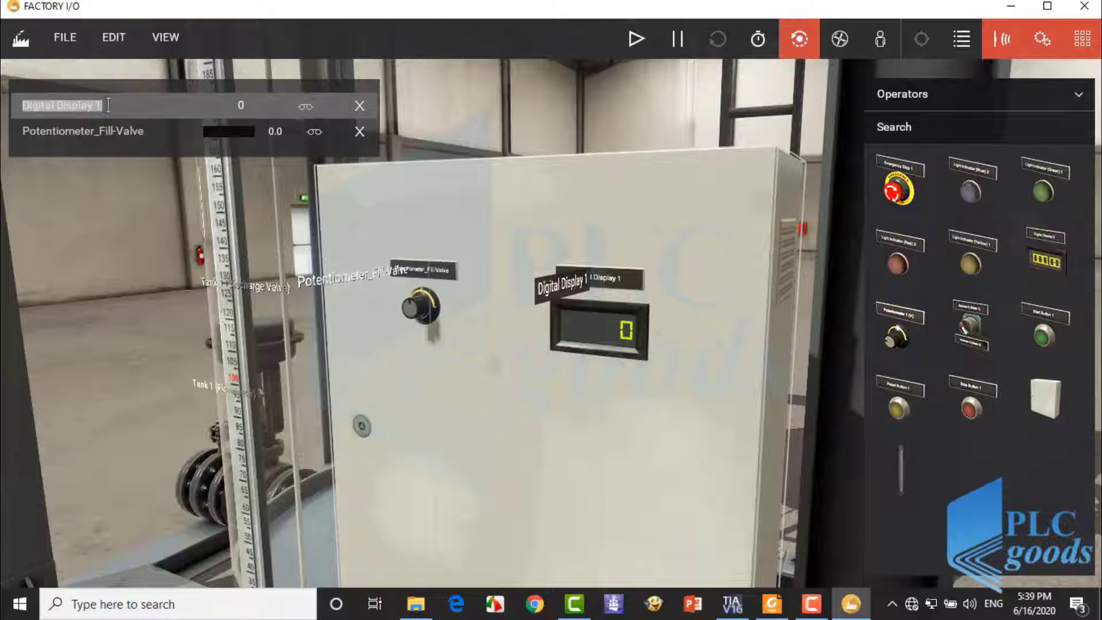
click(108, 105)
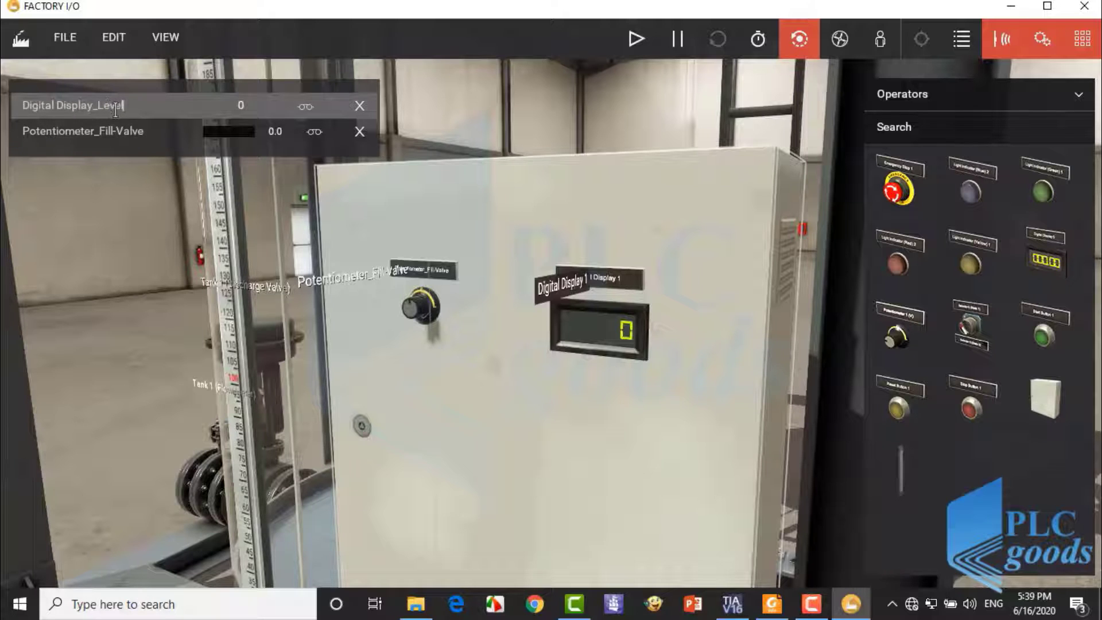
click(169, 172)
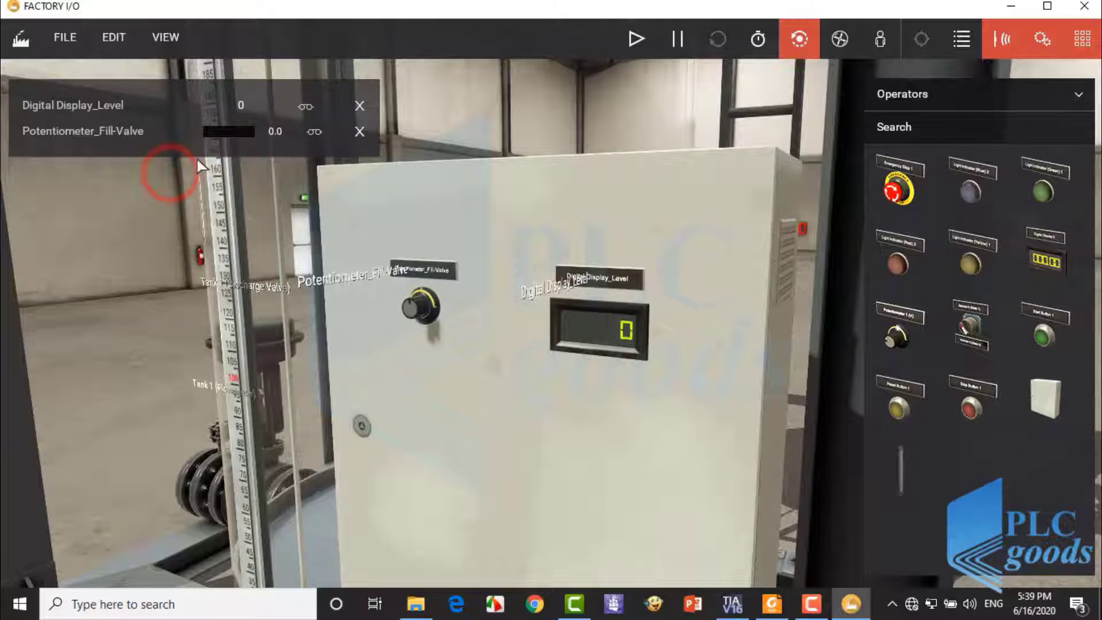
click(360, 132)
click(359, 105)
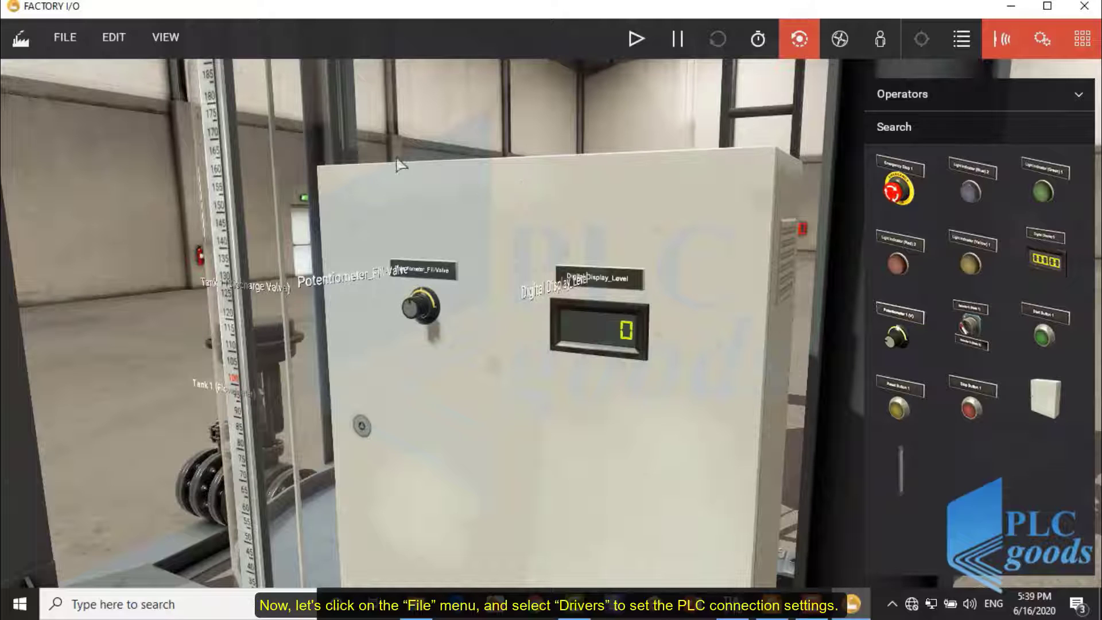
Step: Open the driver settings and choose Siemens S7-PLCSIM as the PLC driver
click(65, 38)
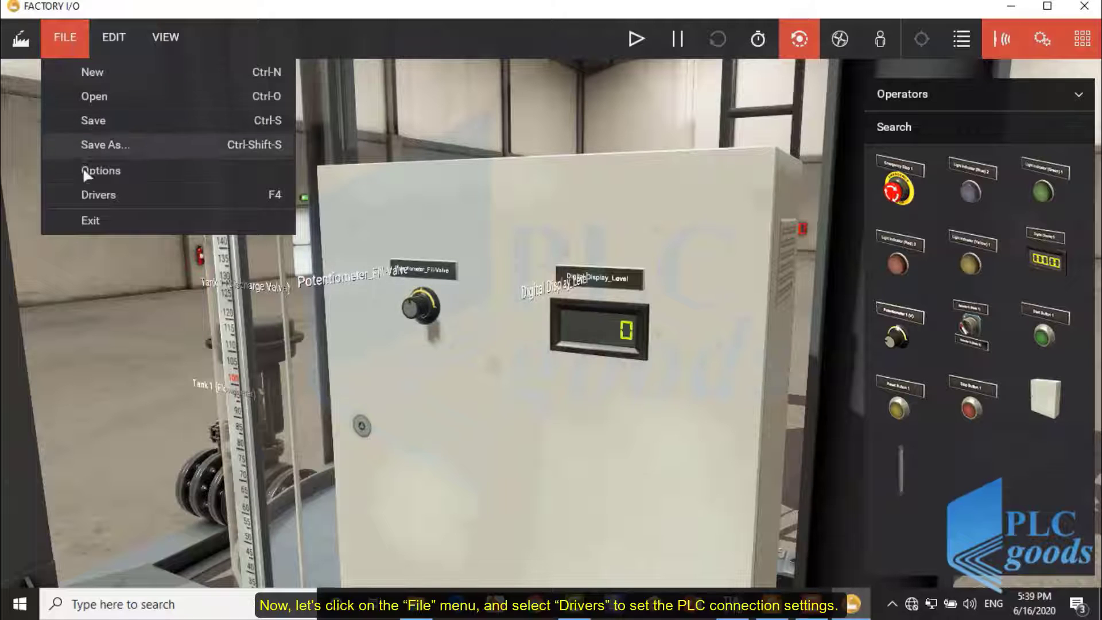
click(91, 192)
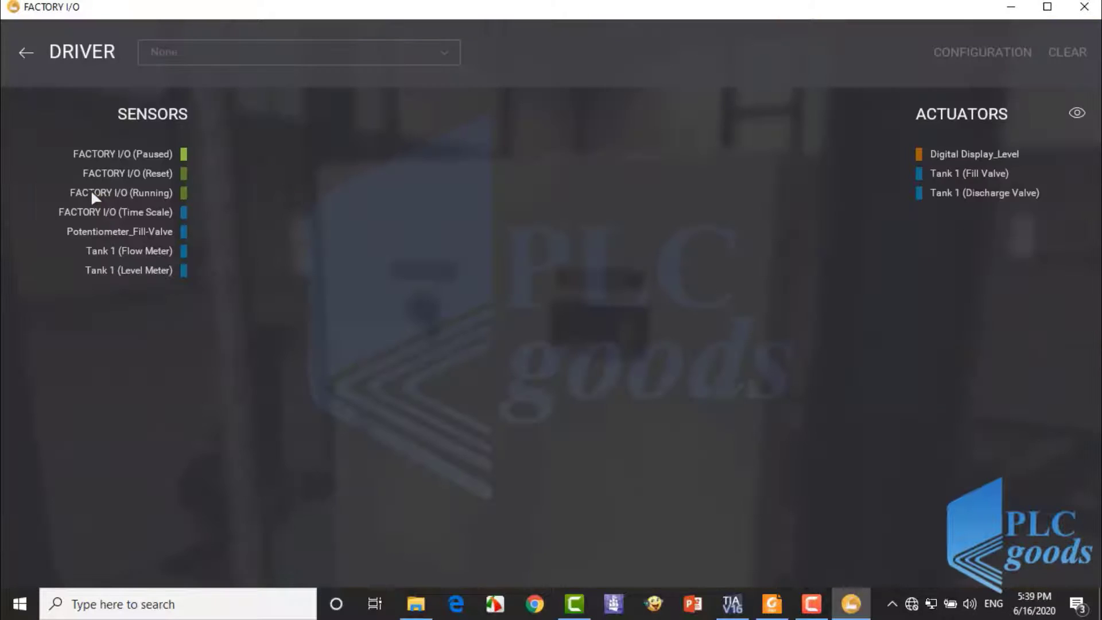
click(307, 53)
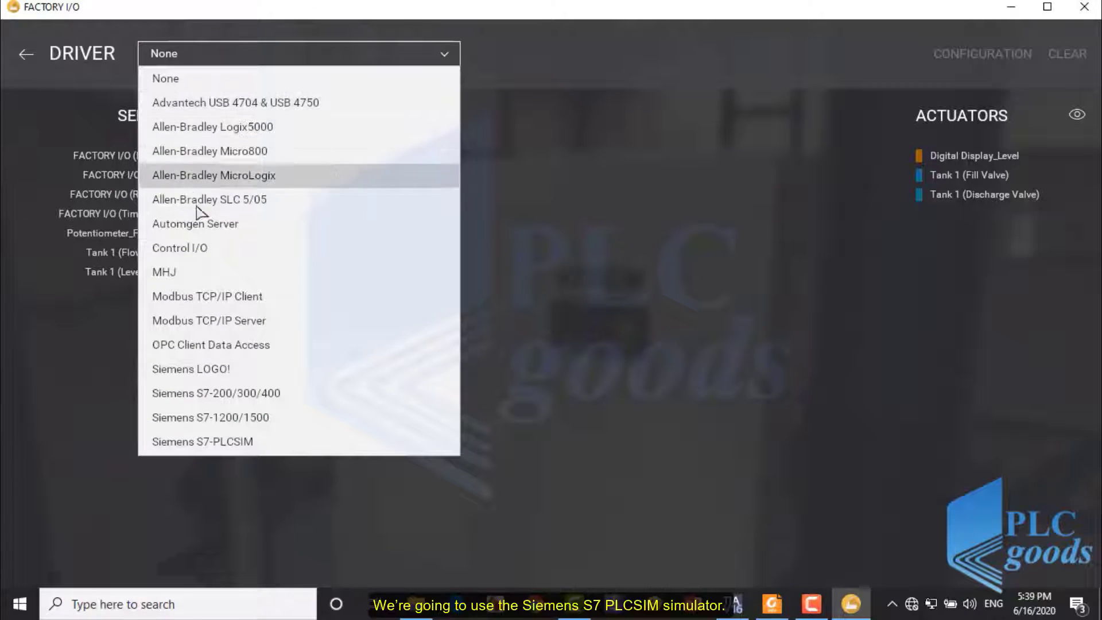
click(213, 440)
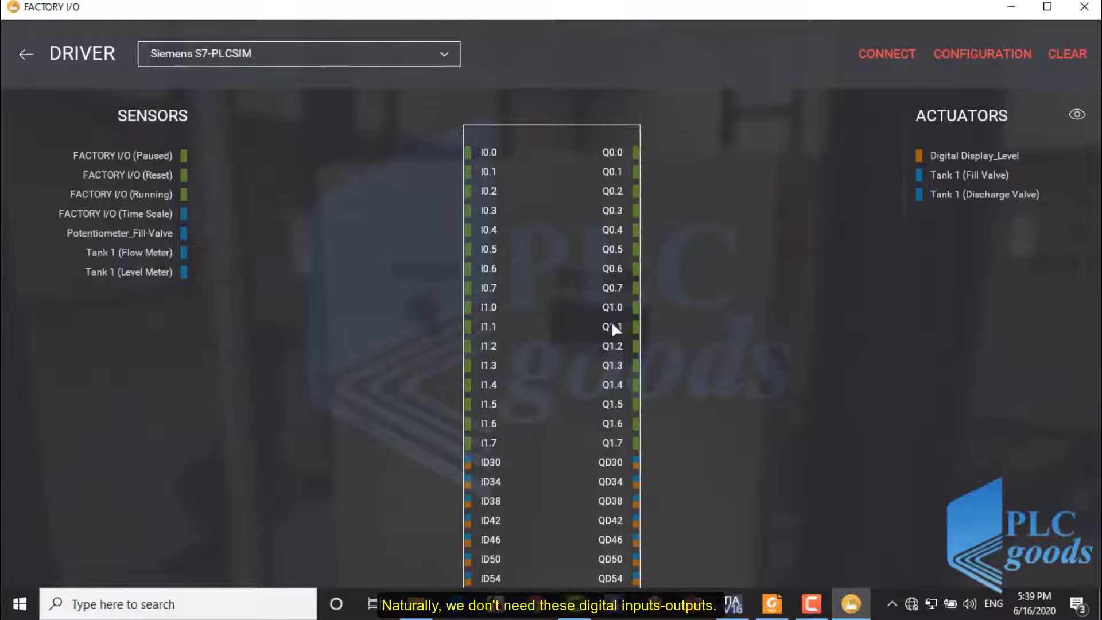
Step: In the driver's configuration, keep the S7-1200 (V13/V14) model and set the numerical data type to WORD
click(953, 57)
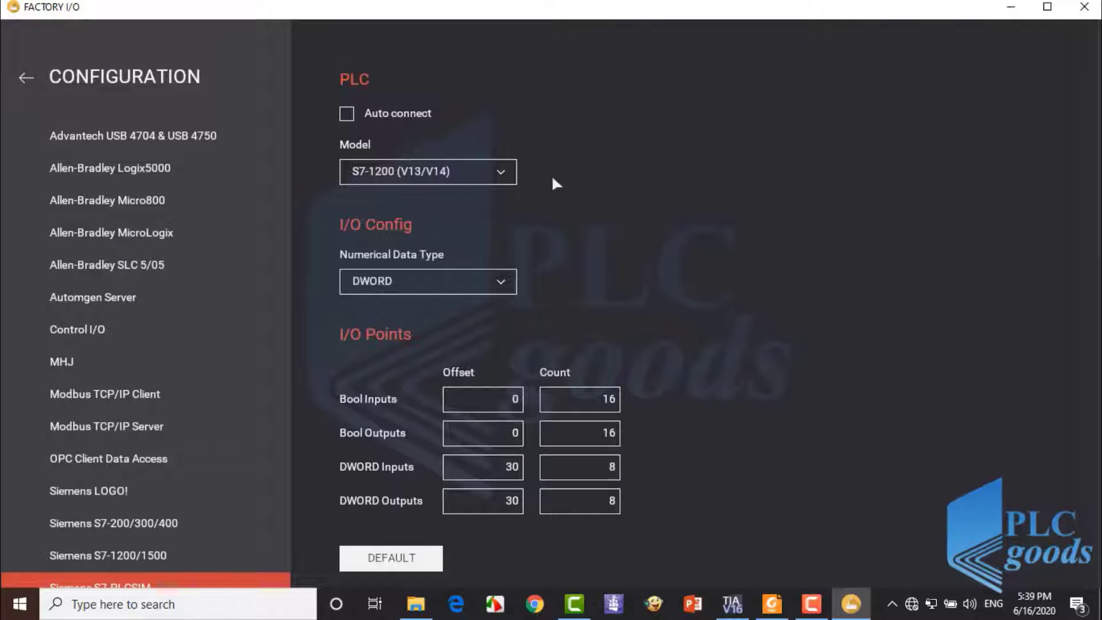
click(497, 175)
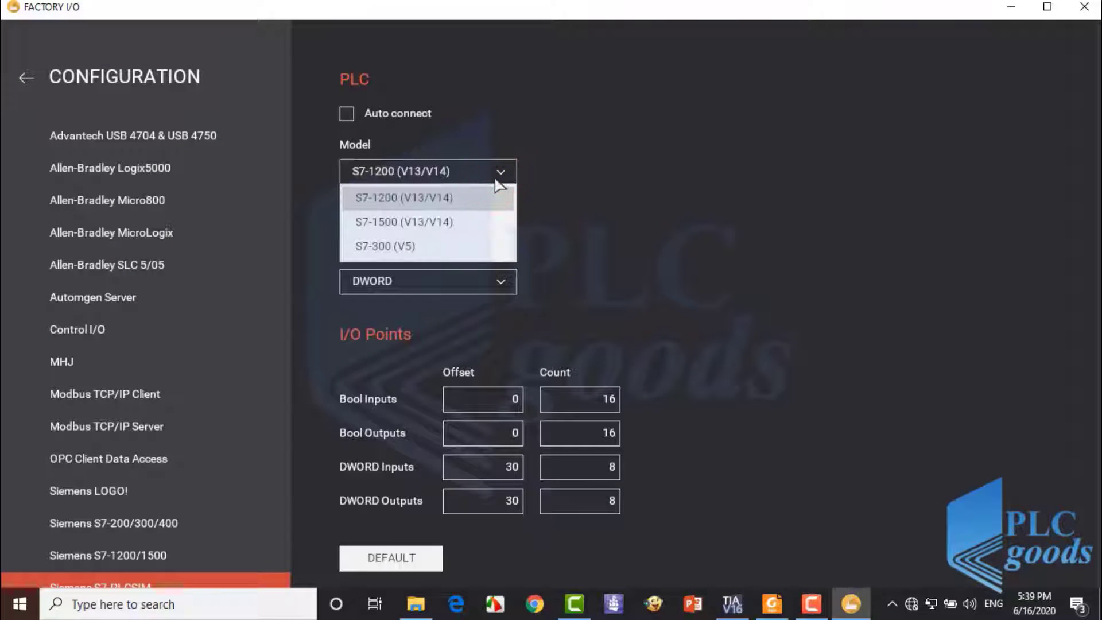
click(495, 179)
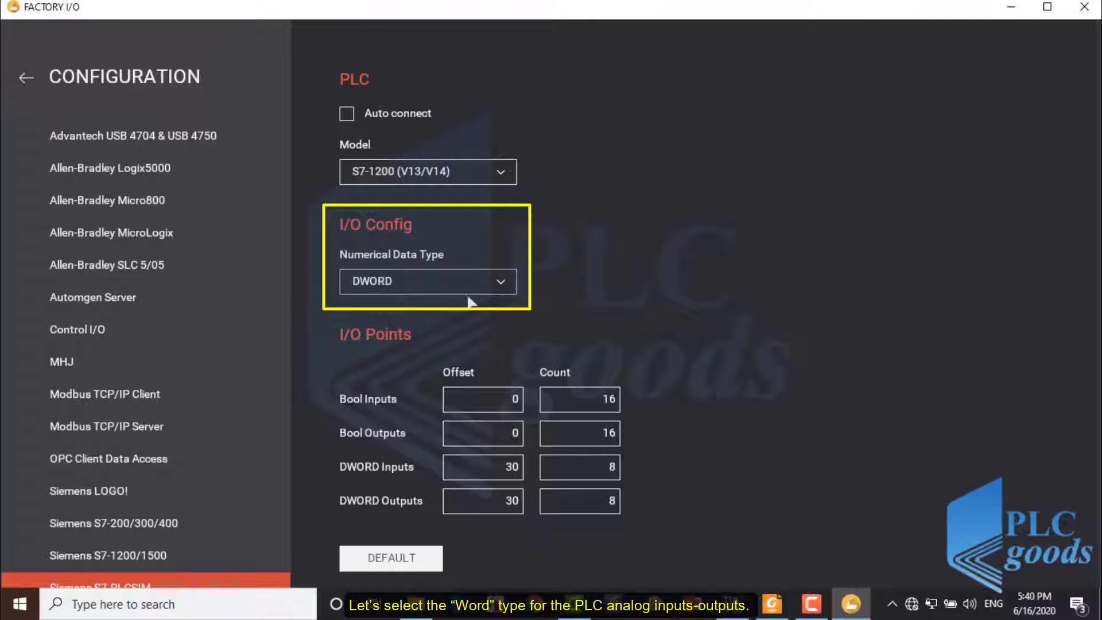
click(496, 284)
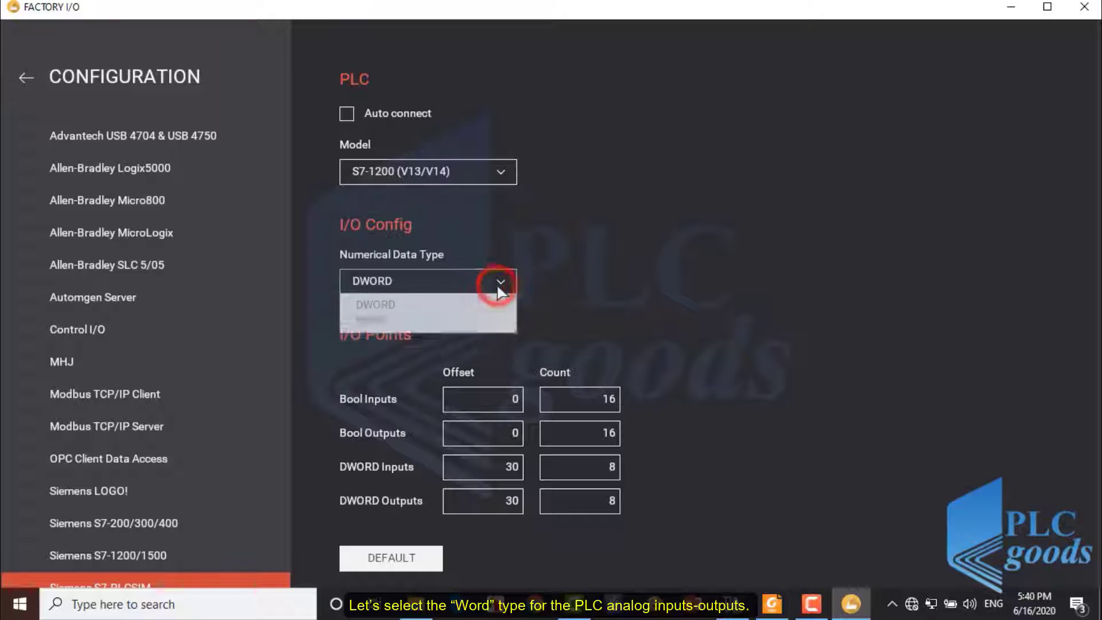
click(406, 333)
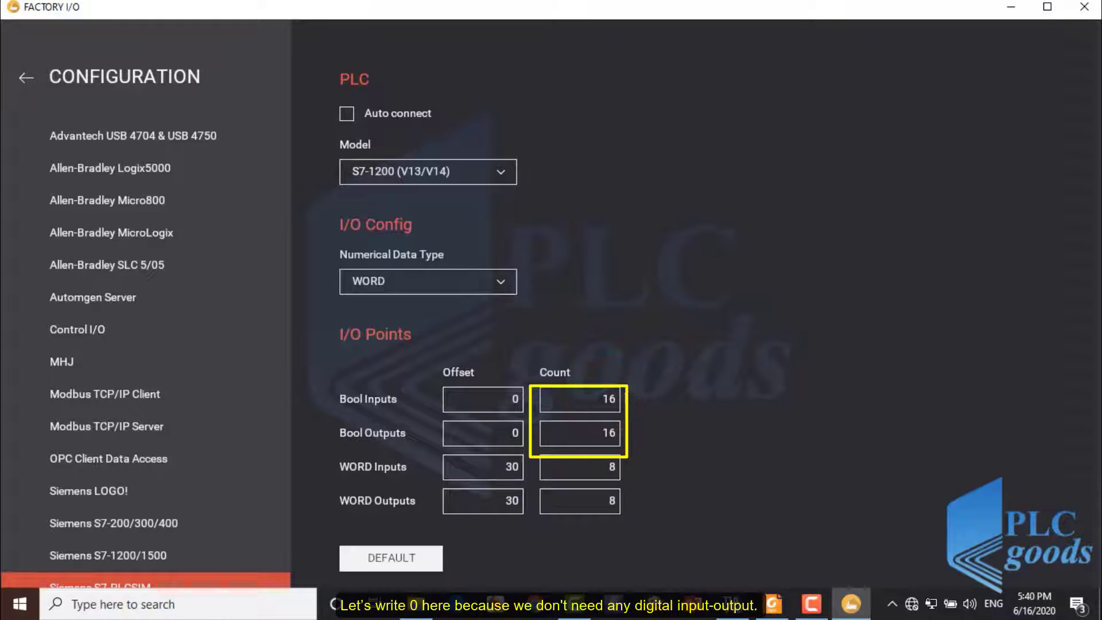
Step: Set the Bool input and output counts to 0, give WORD inputs and outputs offset 10 and count 2, and return to the driver mapping
double_click(613, 403)
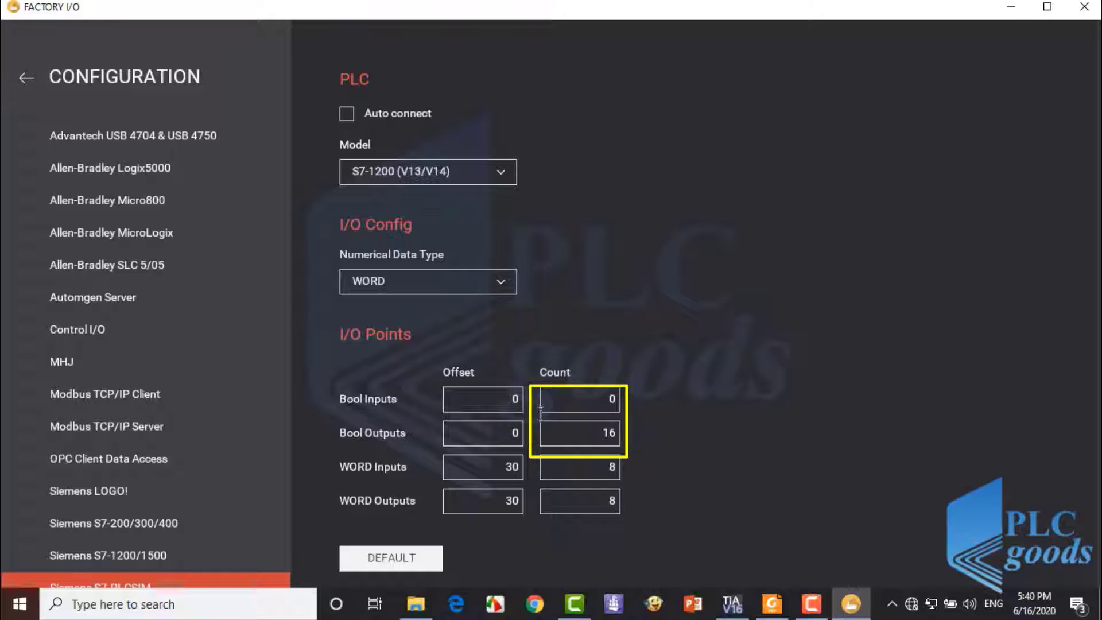
double_click(605, 435)
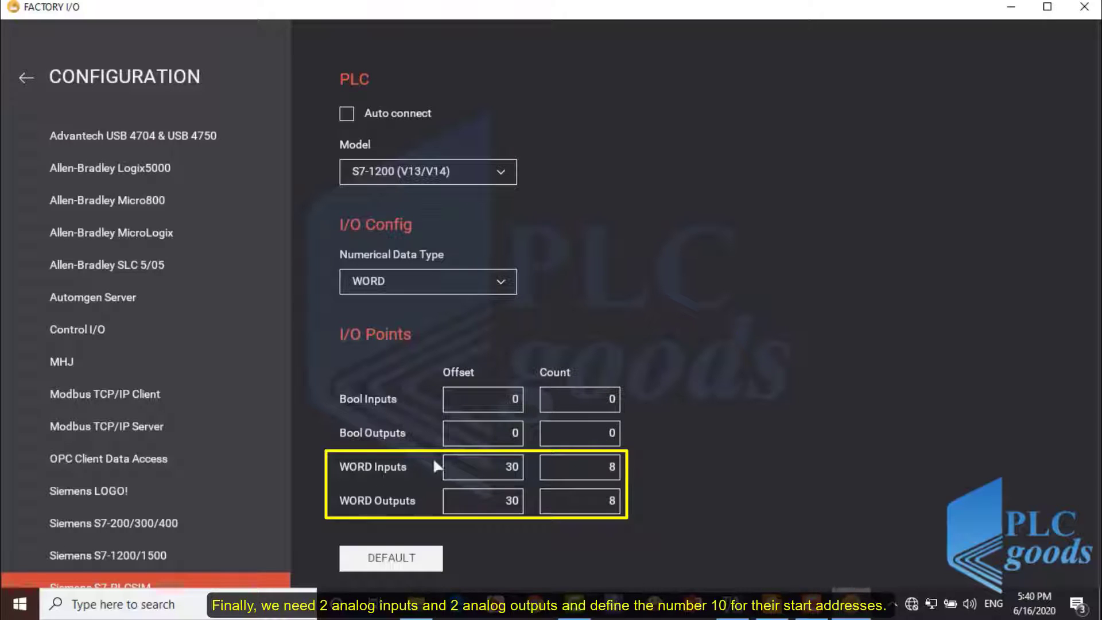
click(515, 471)
text(1)
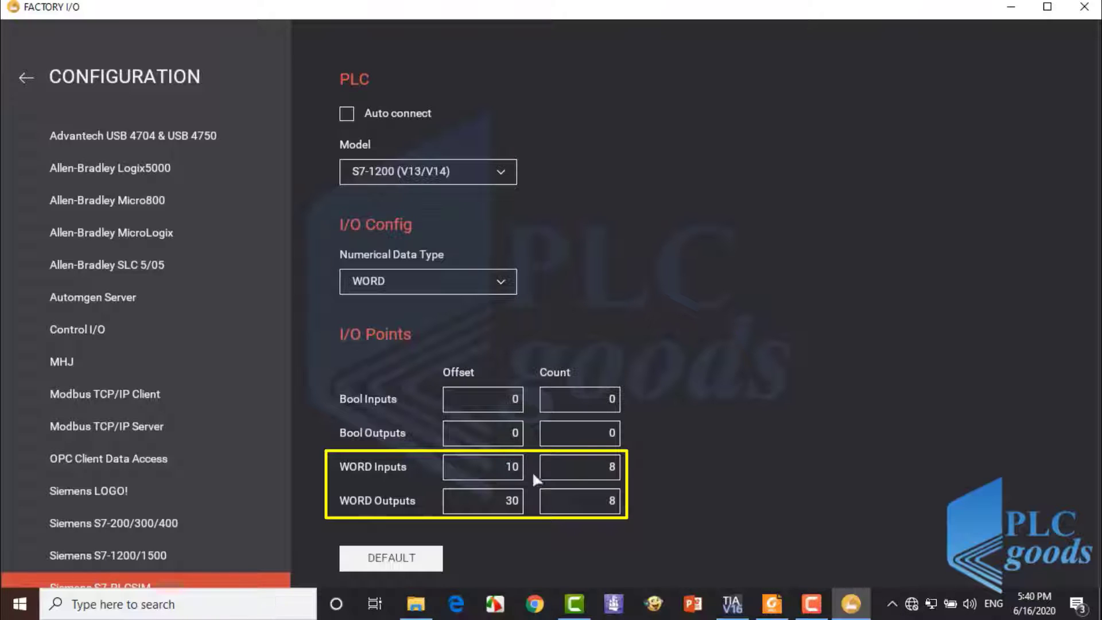
double_click(611, 467)
double_click(516, 501)
text(10)
click(614, 503)
click(19, 75)
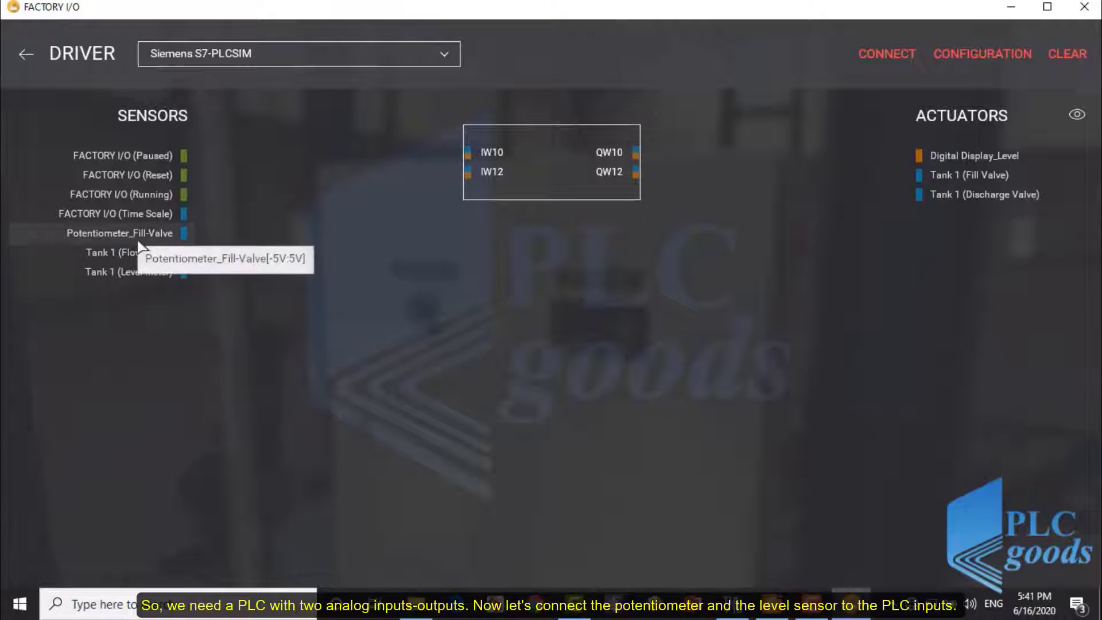
Step: Map Potentiometer_Fill-Valve to IW10, Tank 1 (Level Meter) to IW12, Tank 1 (Fill Valve) to QW10 and Digital Display_Level to QW12
drag(138, 238, 408, 155)
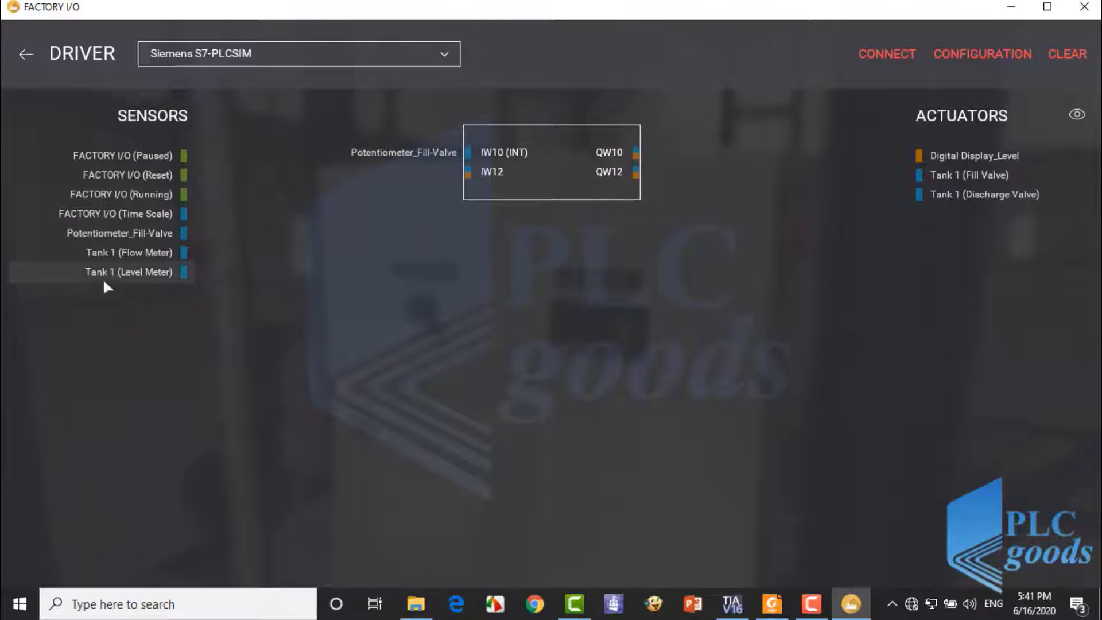
click(122, 275)
drag(122, 275, 391, 171)
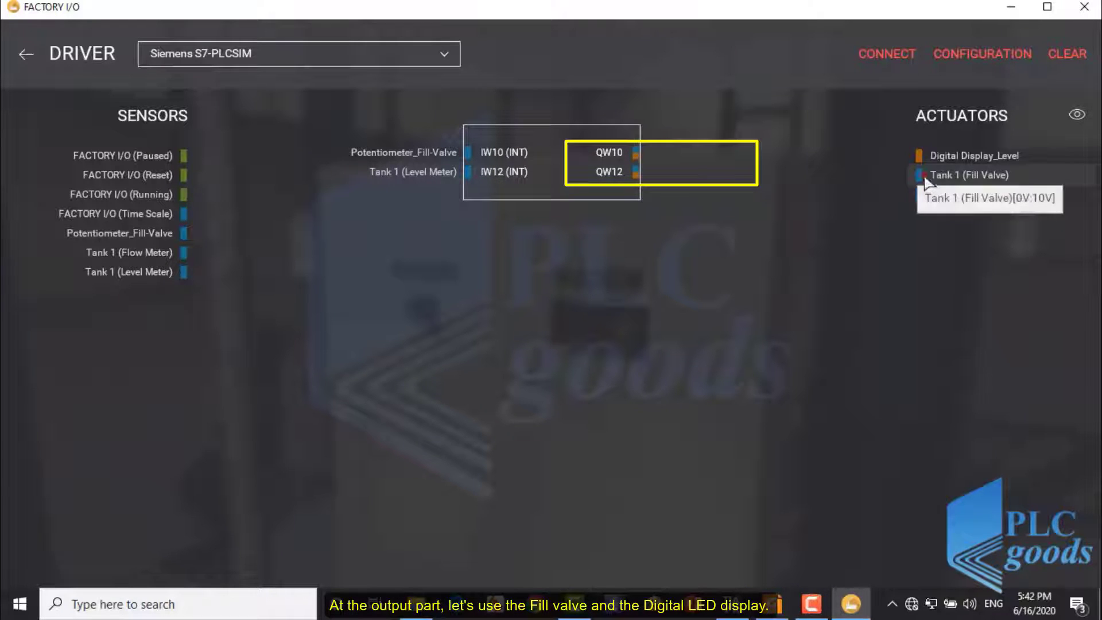
drag(919, 175, 661, 152)
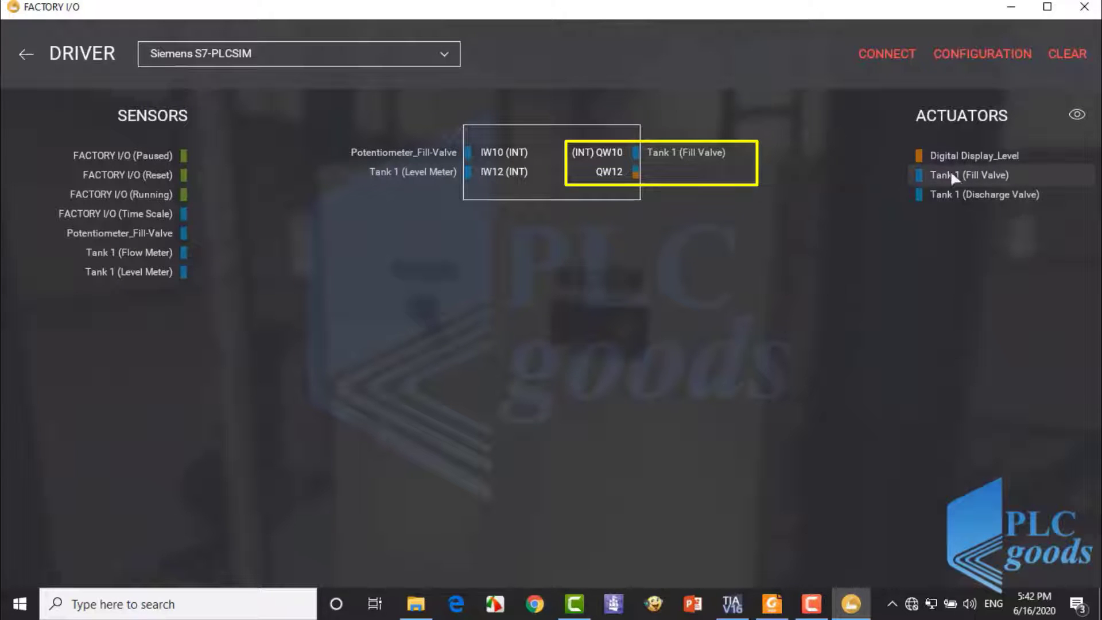
drag(944, 163, 670, 181)
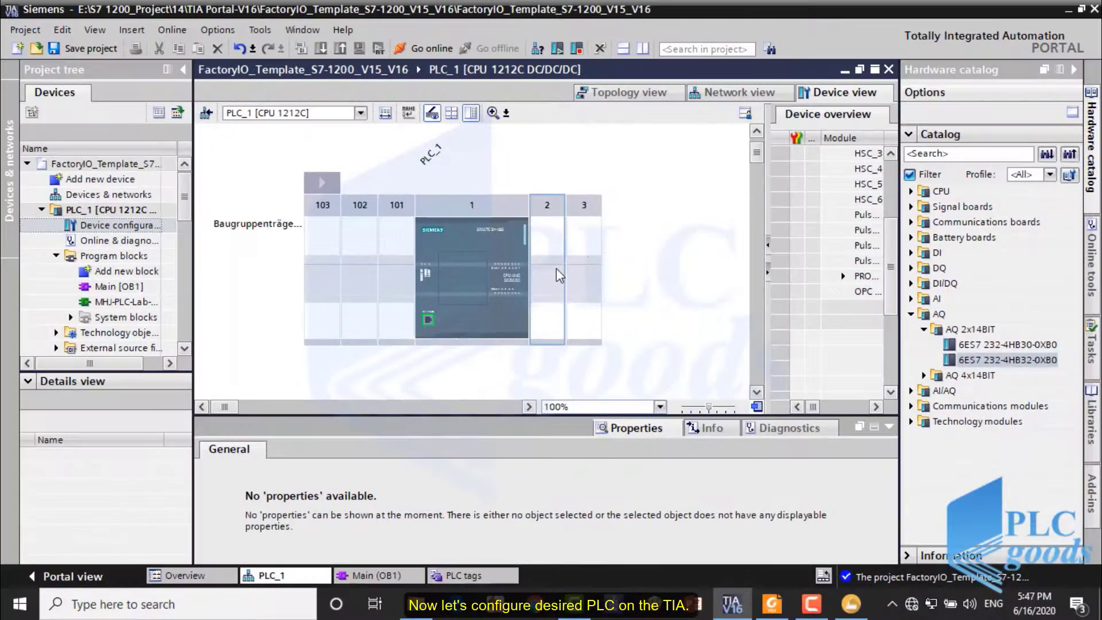
Step: Insert the analog input module AI 4x13BIT, 6ES7 231-4HD32-0XB0, into slot 2 of the PLC_1 rack
click(556, 267)
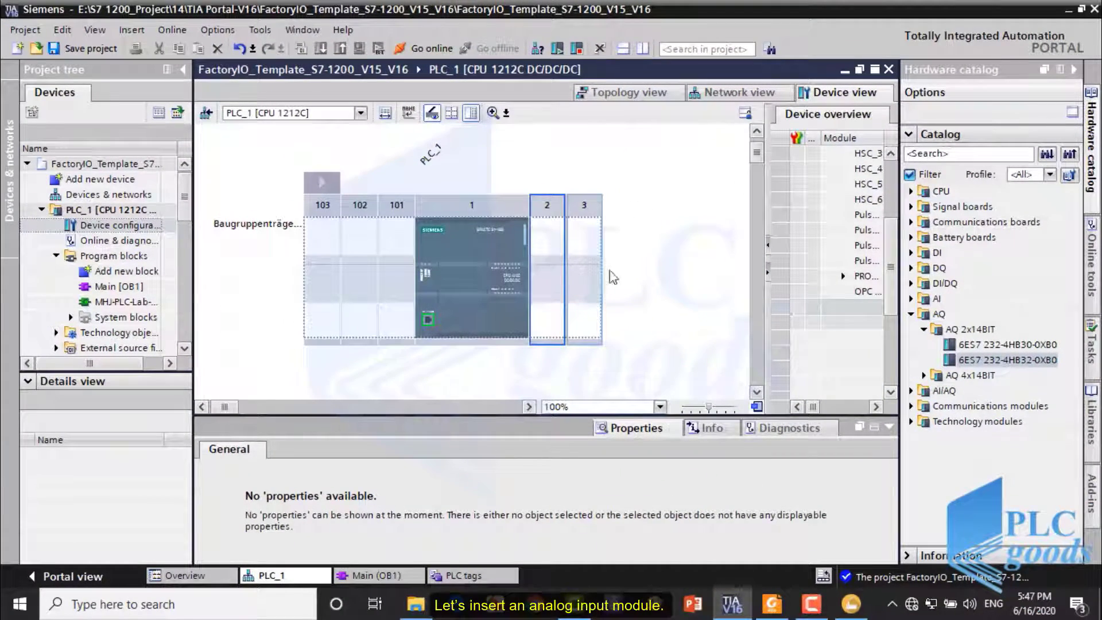
click(911, 299)
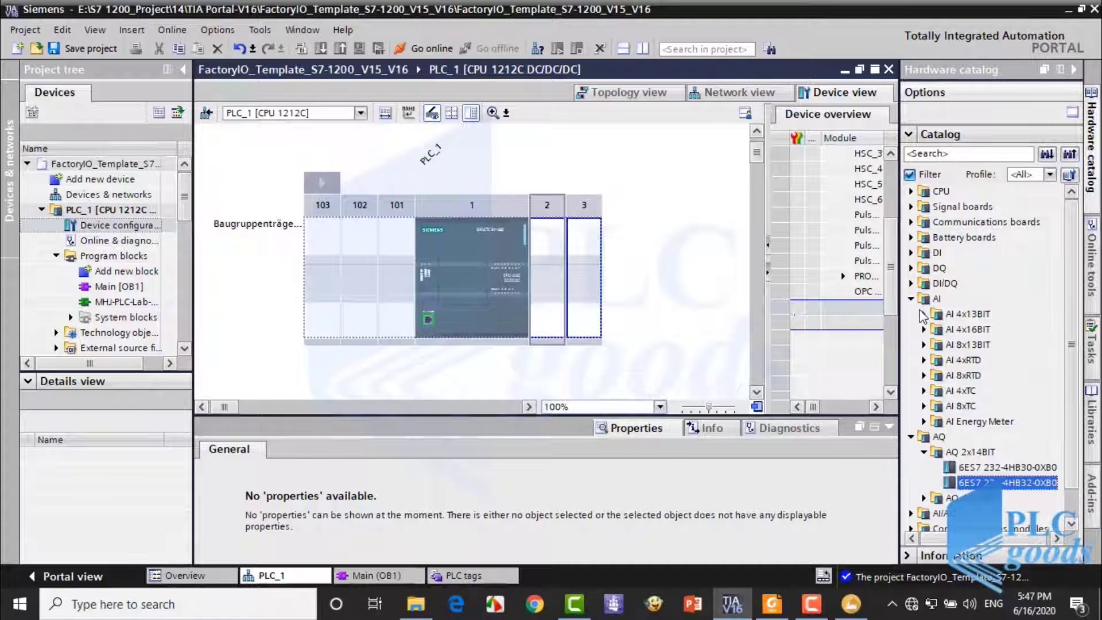
click(923, 314)
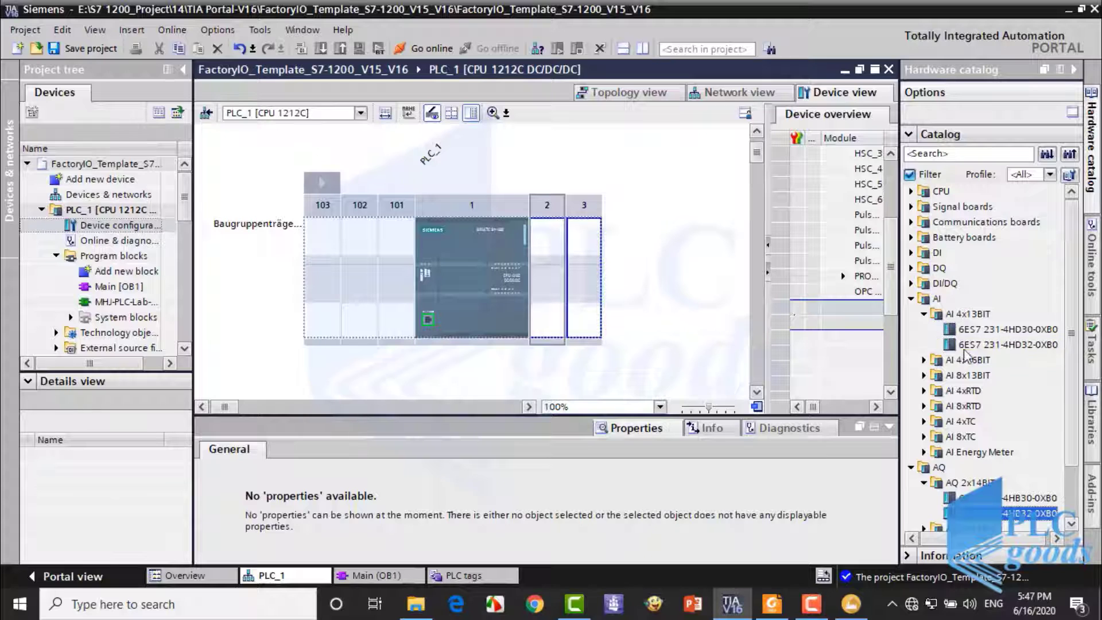
drag(976, 344, 545, 274)
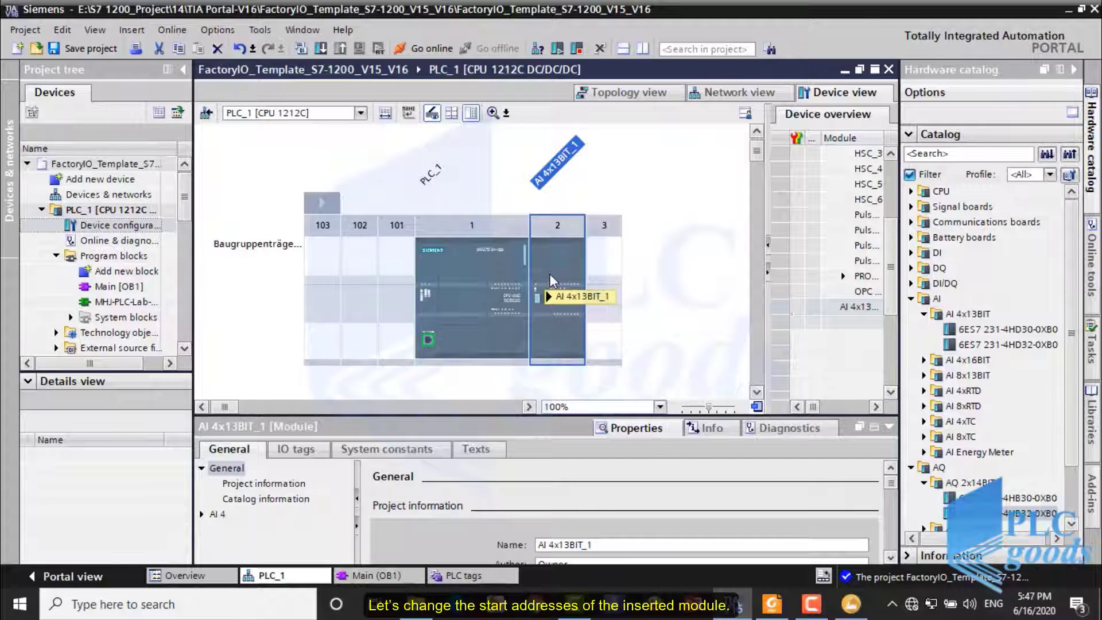
Step: Set the input start address of the AI 4x13BIT module to 10 in its I/O addresses
click(202, 514)
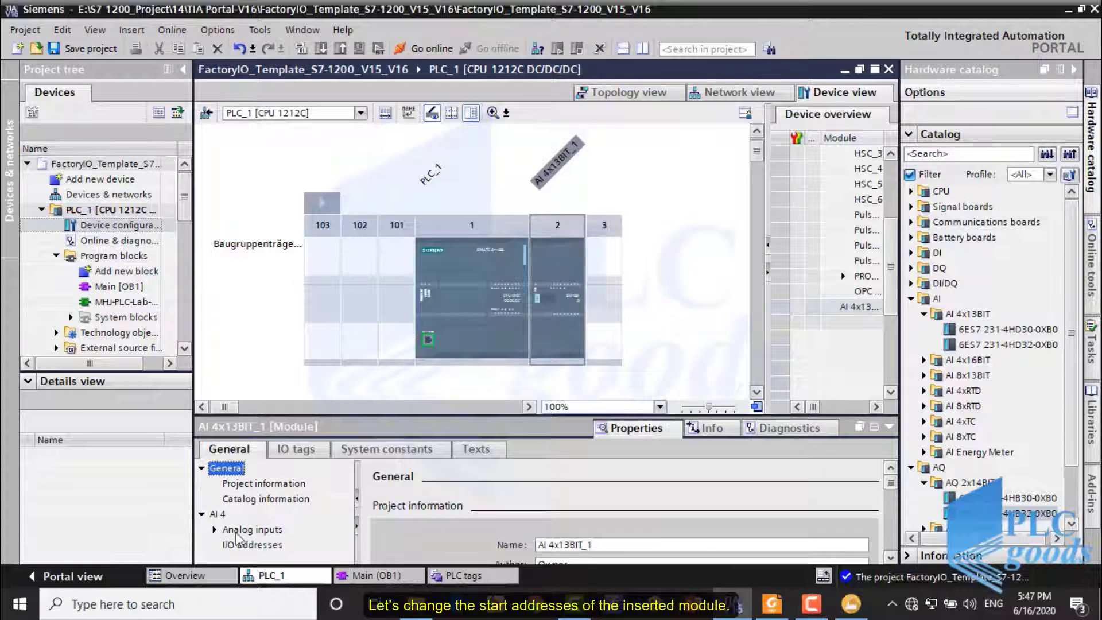
click(215, 529)
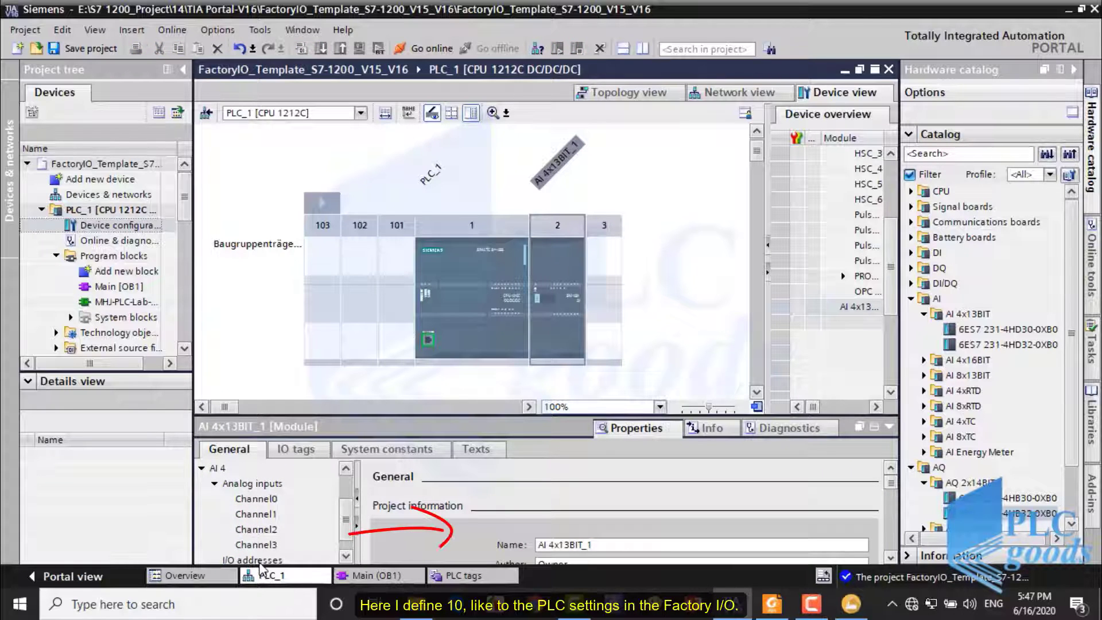
click(260, 561)
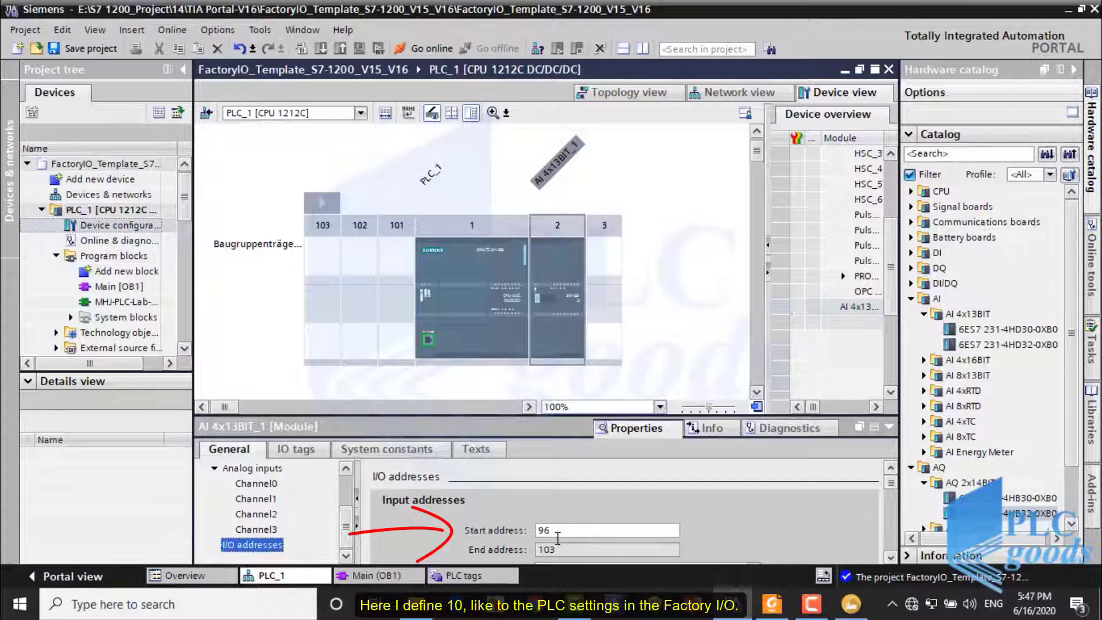
click(555, 530)
text(10)
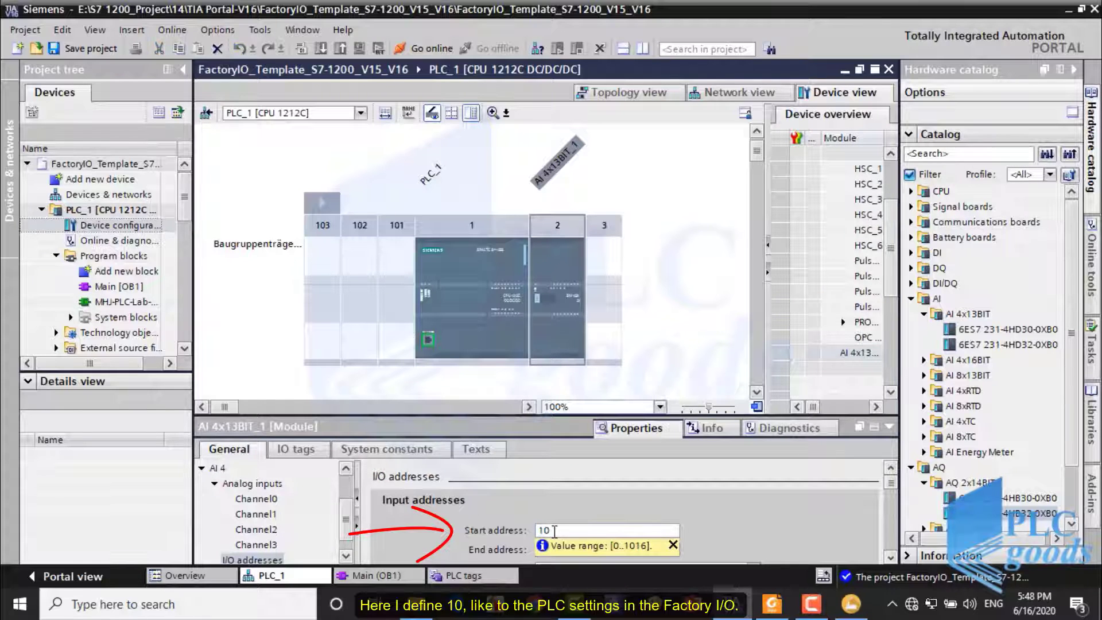
key(Return)
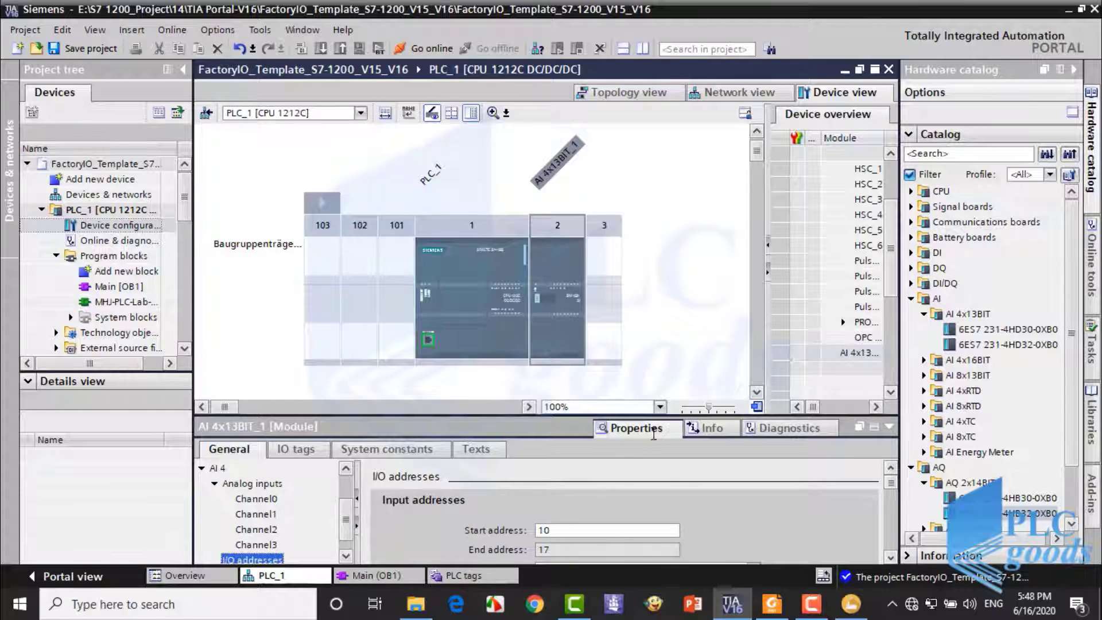
Step: Examine the analog input module's channel addresses at 400% zoom, and check the output mapping in Factory I/O before returning to TIA Portal
click(660, 406)
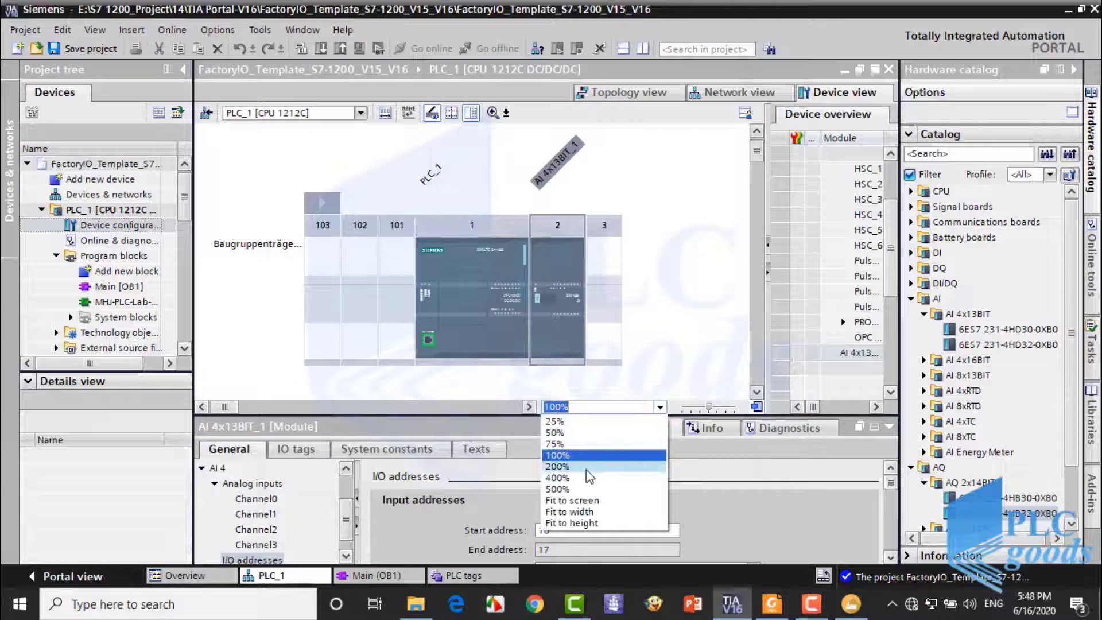
click(574, 477)
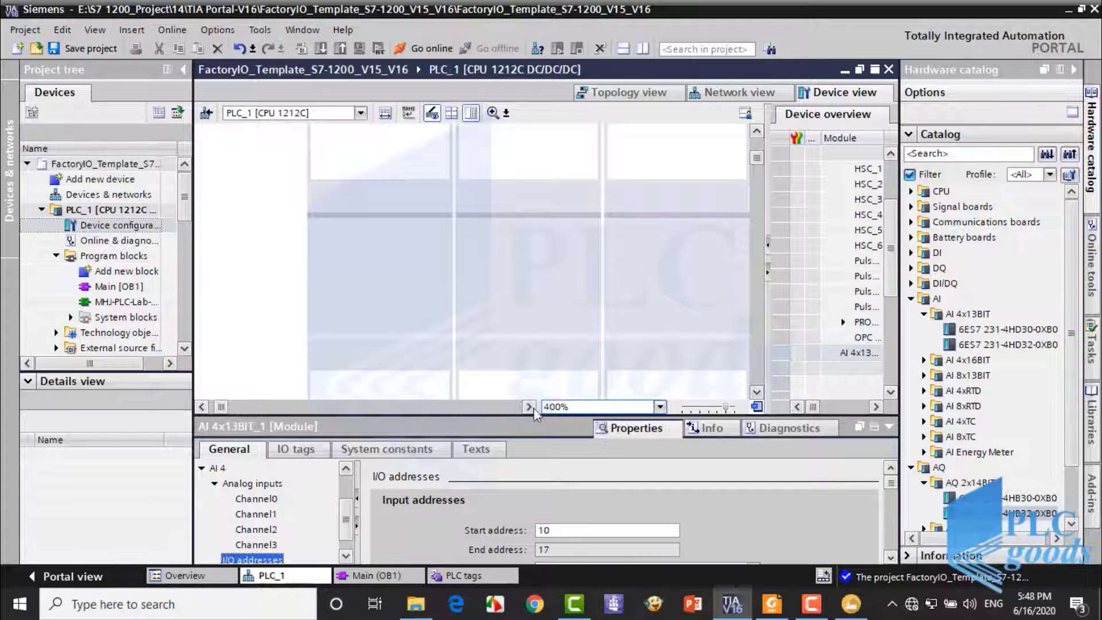
click(515, 405)
click(514, 405)
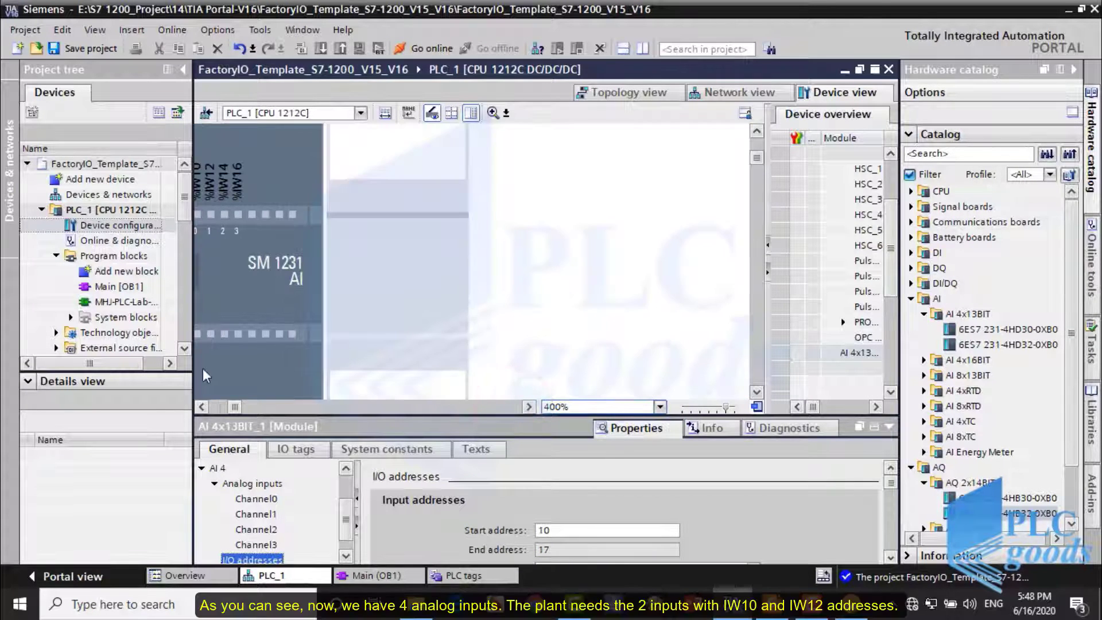
click(201, 406)
click(202, 406)
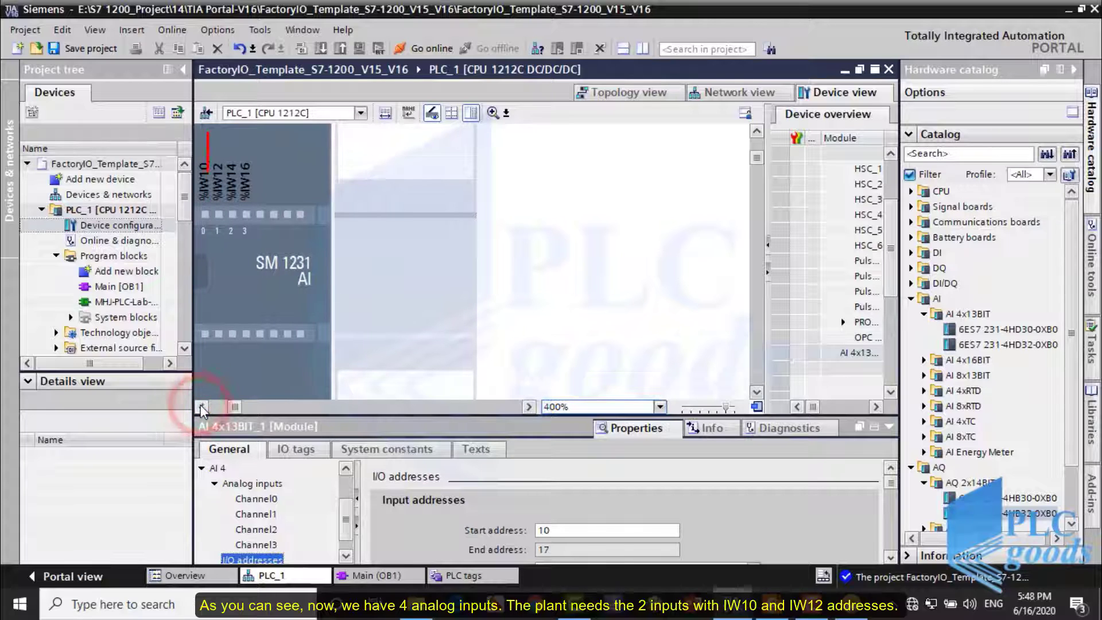
click(202, 407)
click(201, 406)
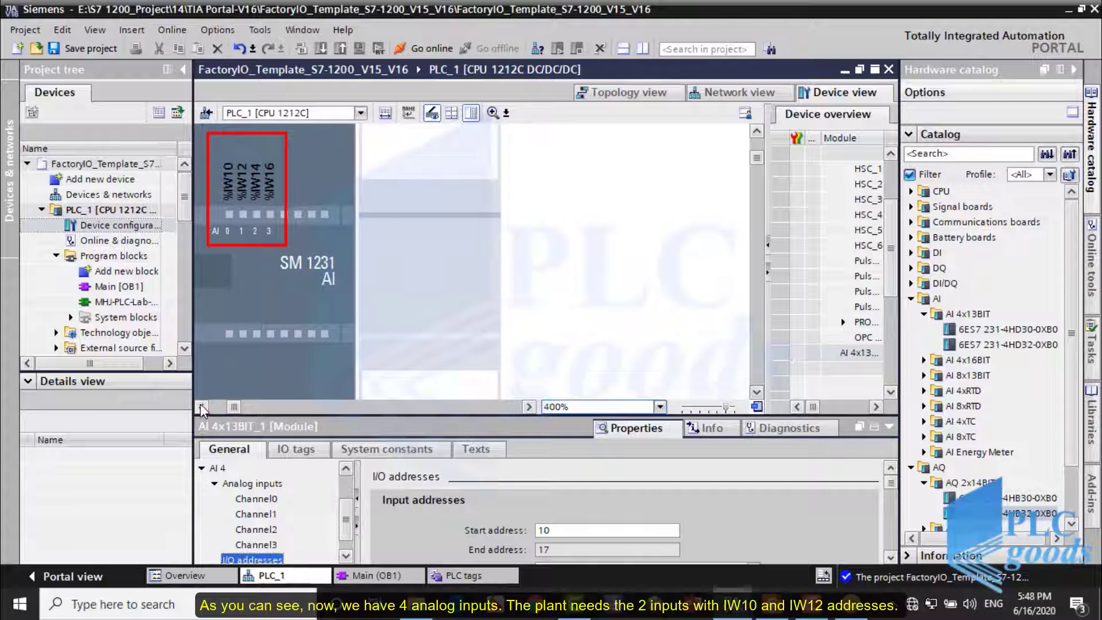
click(232, 187)
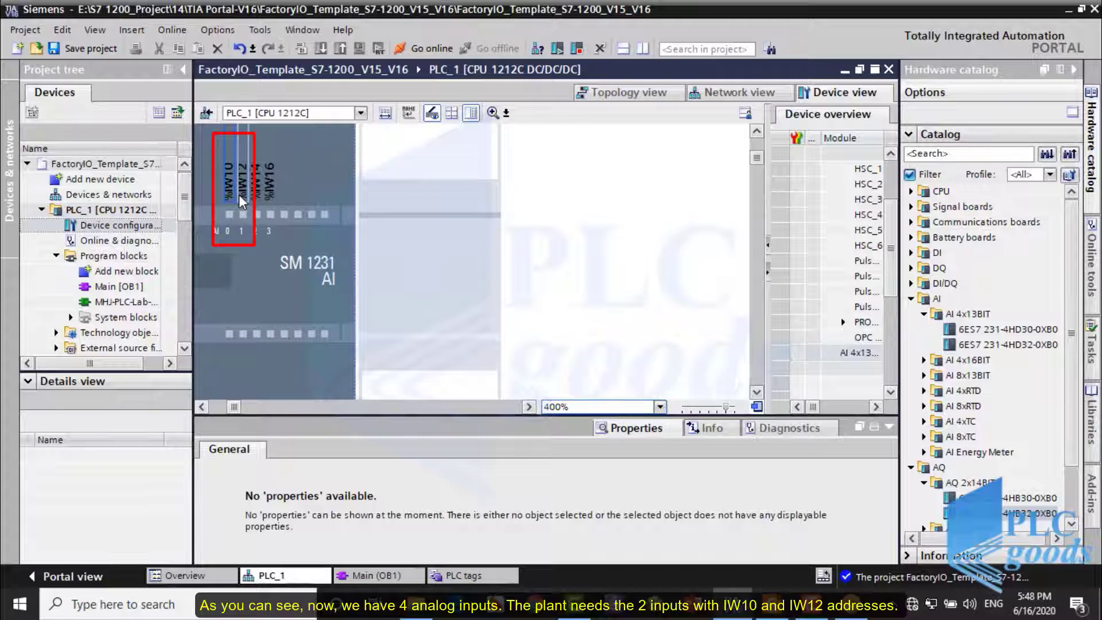
key(alt+Tab)
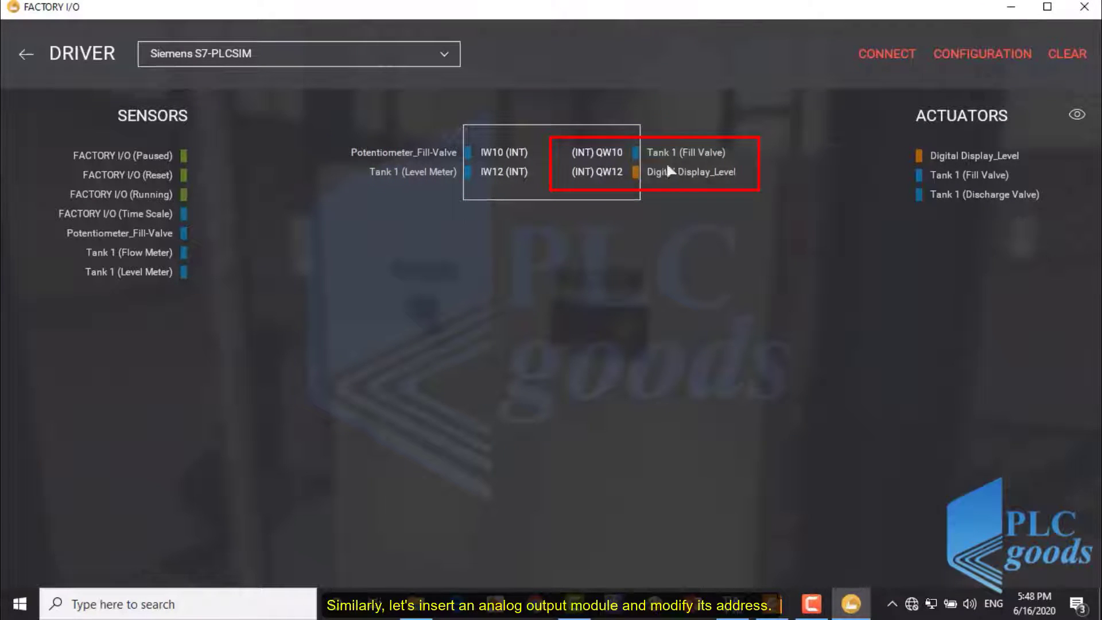
key(alt+Tab)
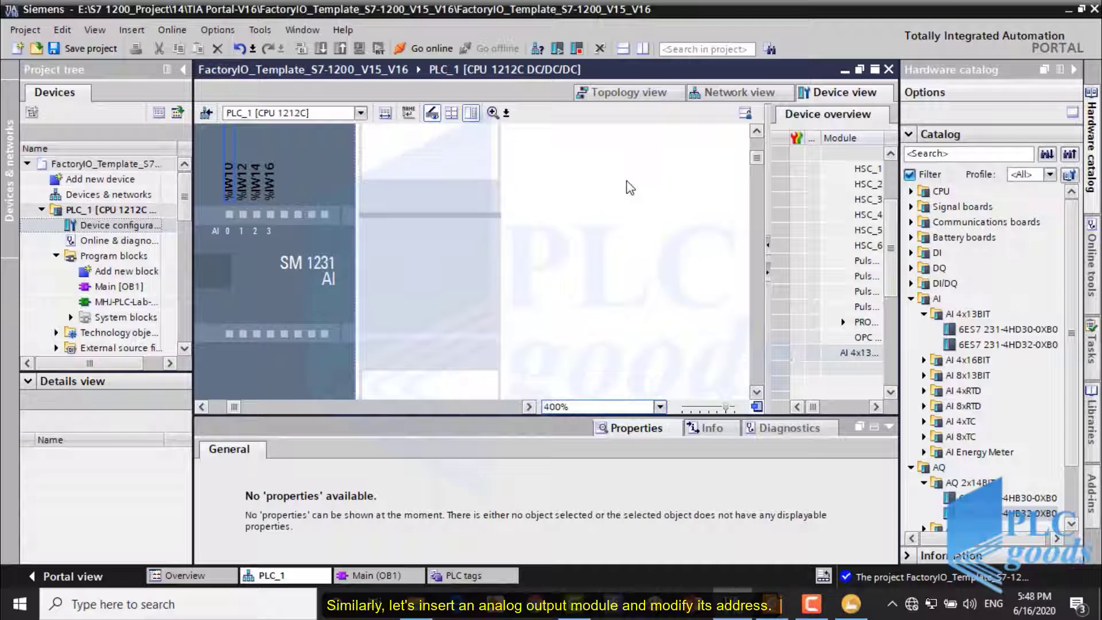
Step: Insert the analog output module AQ 4x14BIT, 6ES7 232-4HD32-0XB0, into slot 3 beside the analog input module
click(911, 299)
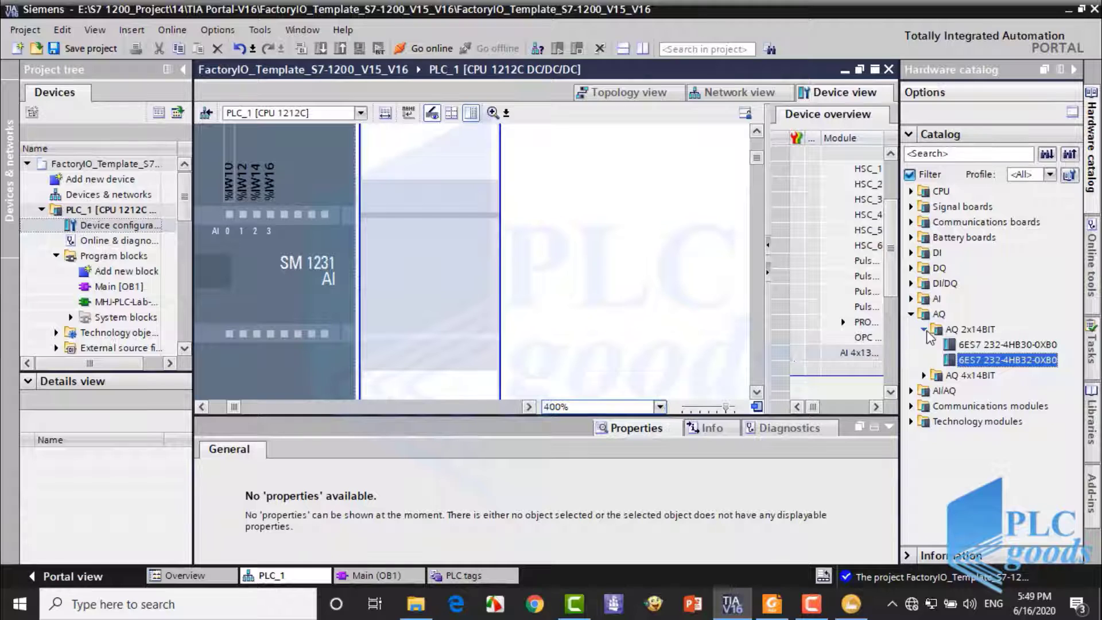
click(924, 329)
click(923, 344)
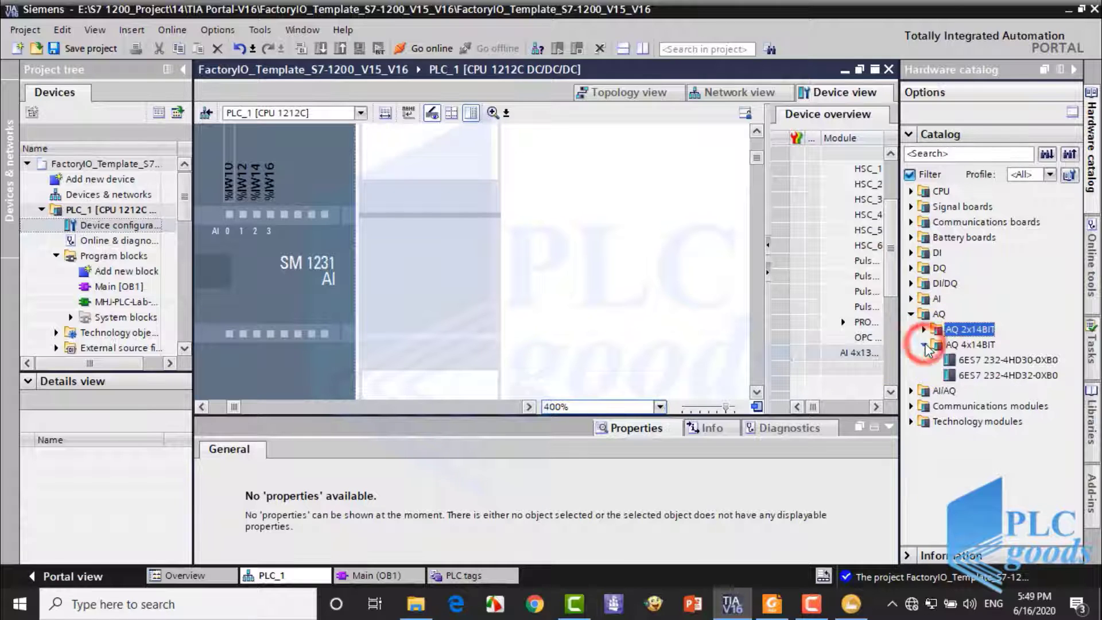
drag(968, 379, 443, 322)
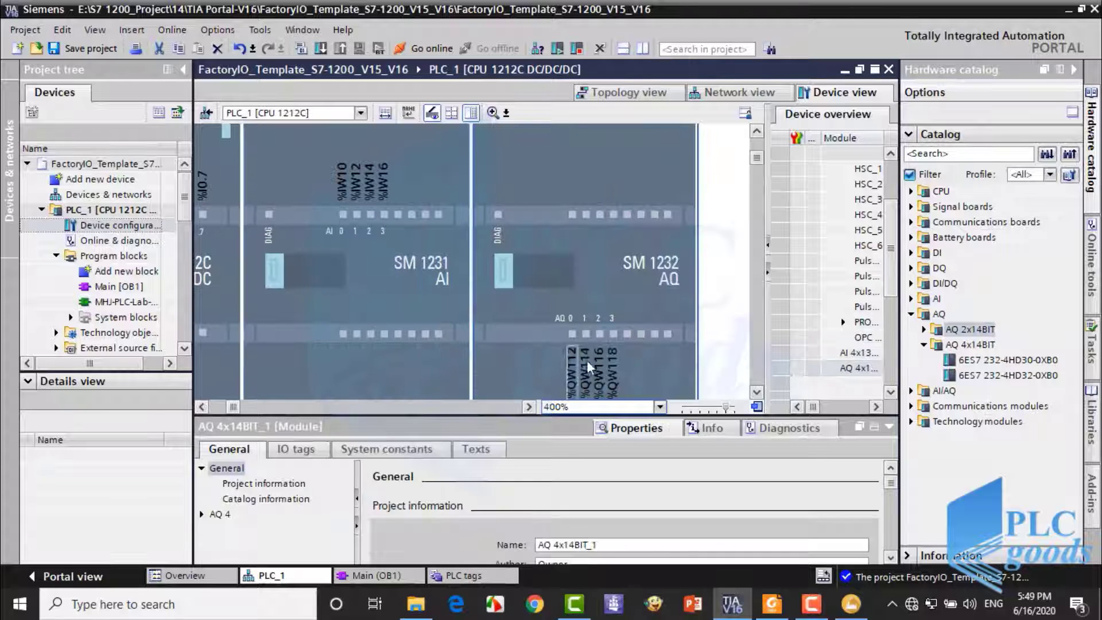
Step: Set the output start address of the AQ 4x14BIT module to 10 in its I/O addresses and save the project
click(574, 374)
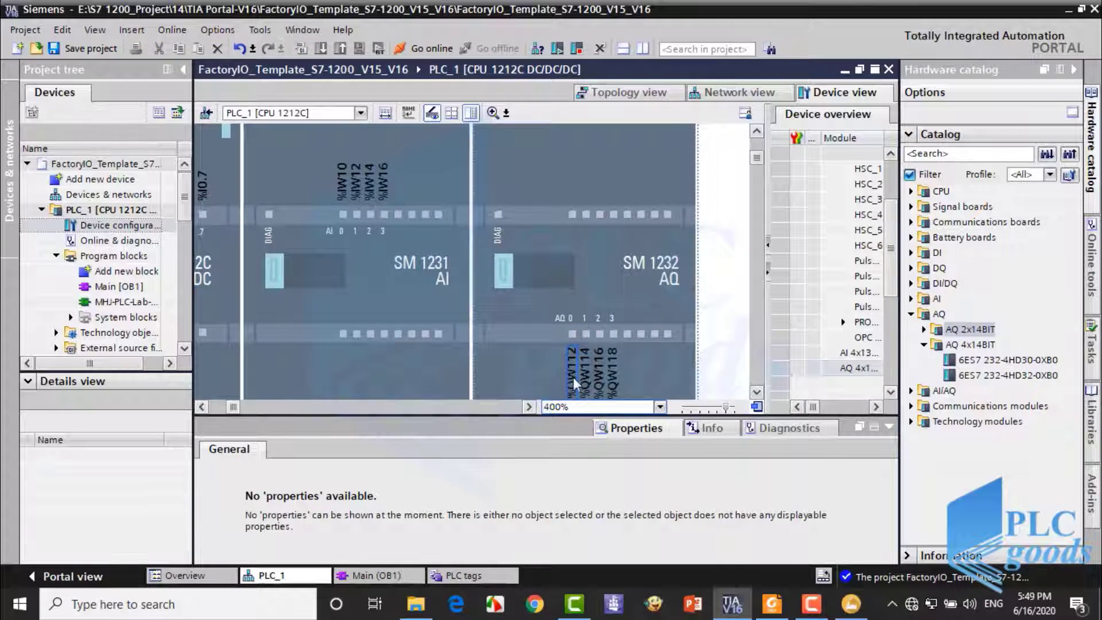
click(550, 371)
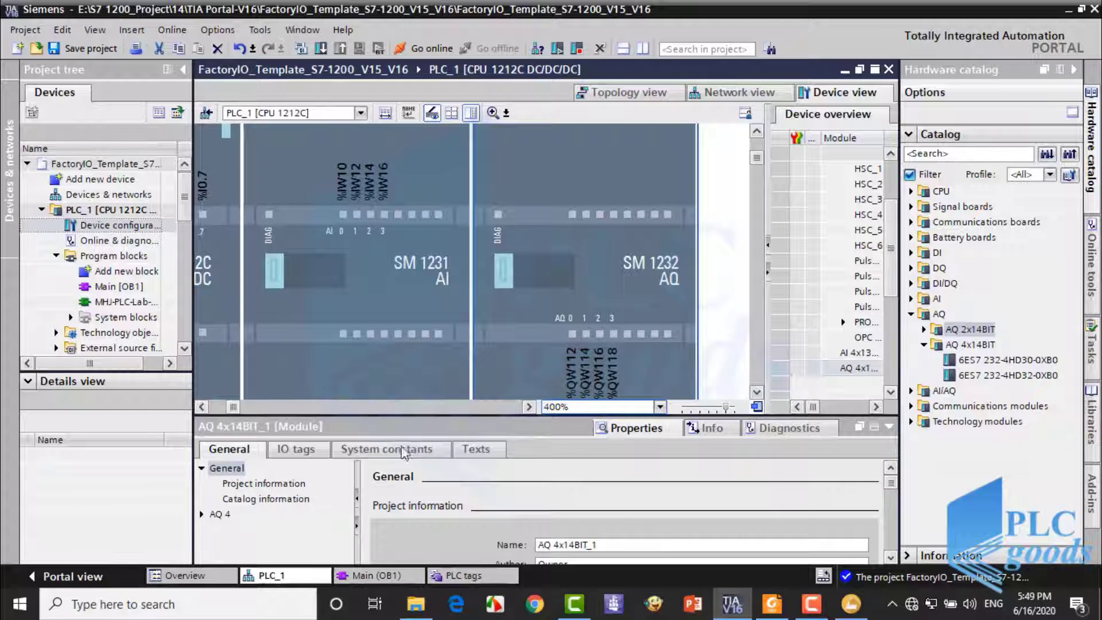
click(221, 515)
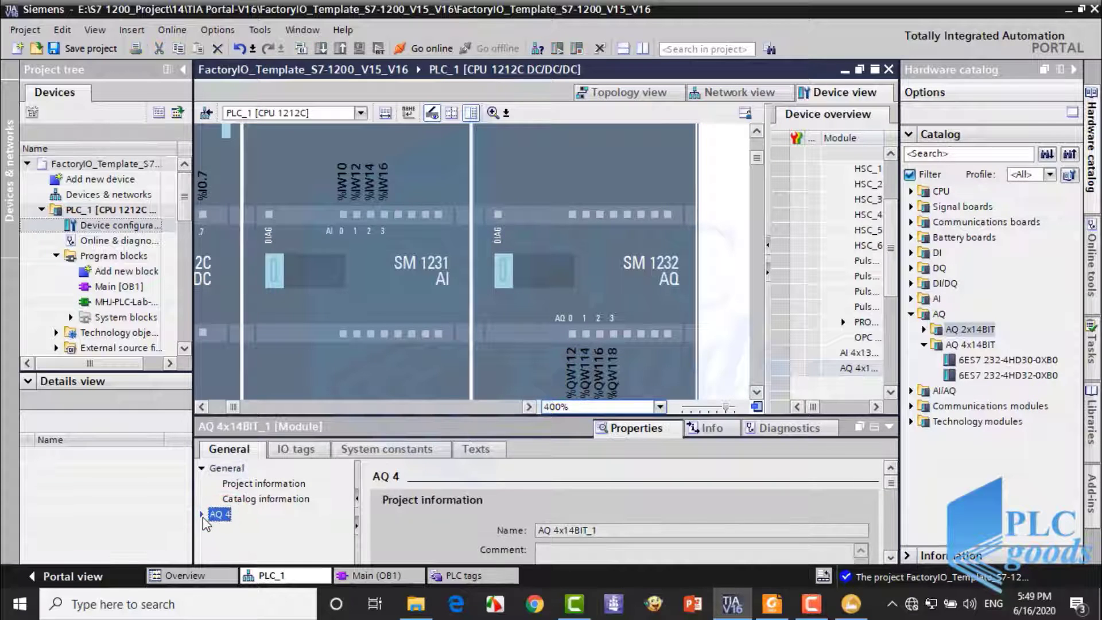
click(201, 514)
click(241, 545)
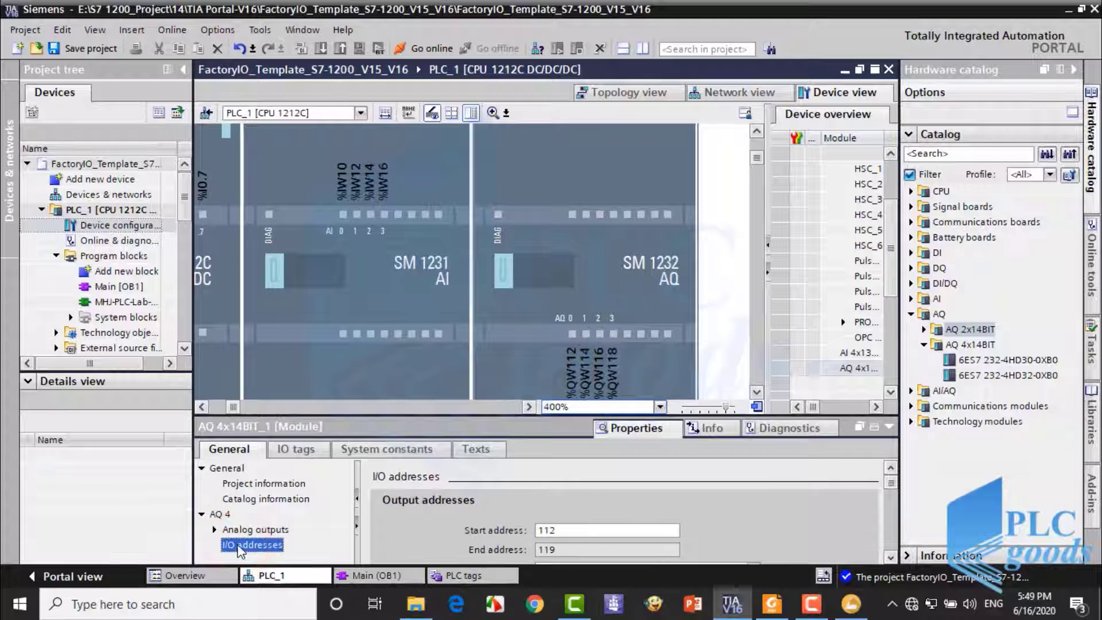
click(563, 531)
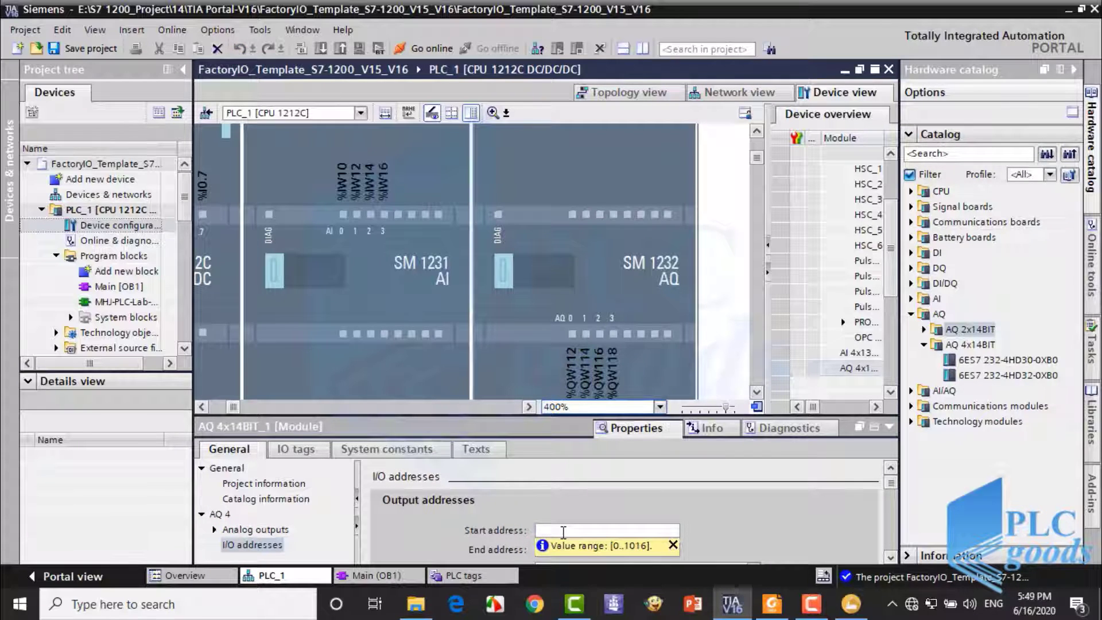
key(Return)
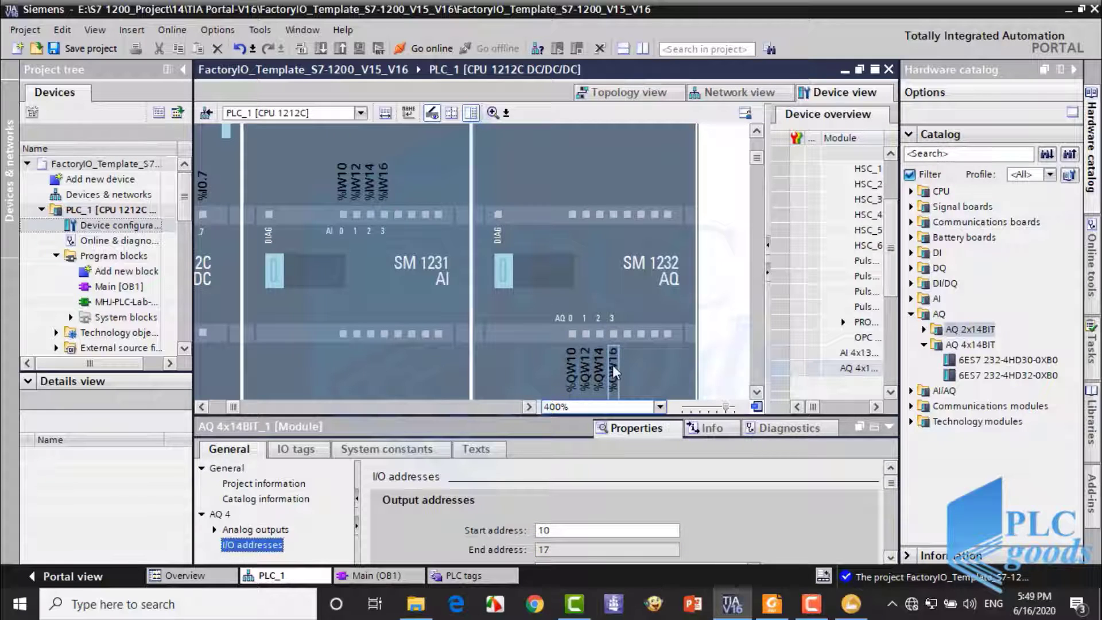
click(635, 366)
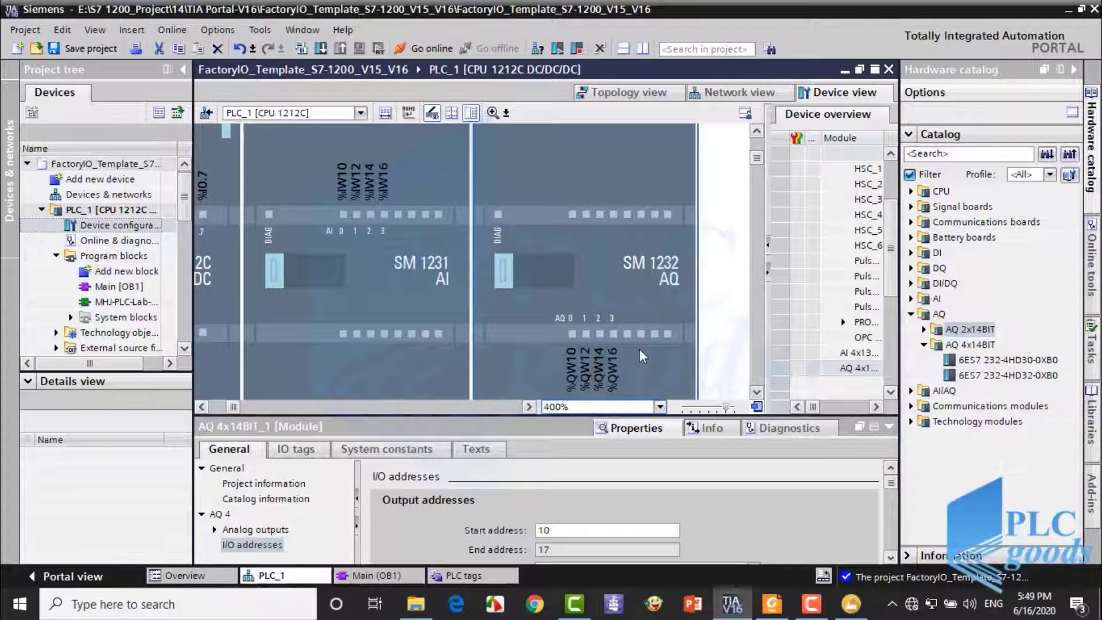
click(77, 49)
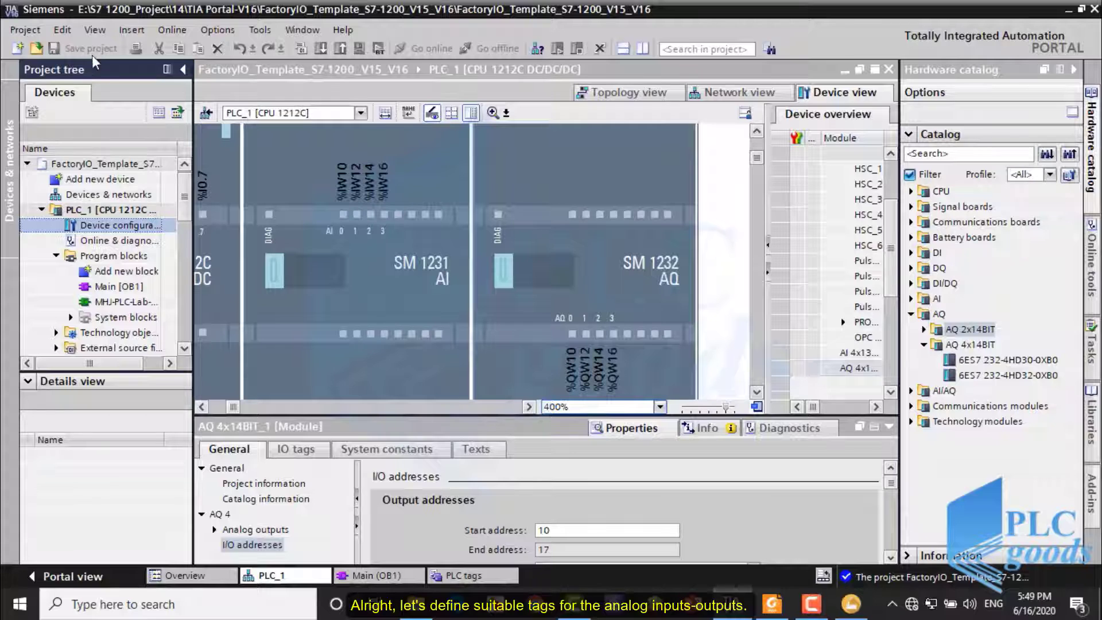
Step: Open the table of all PLC tags and add a tag for the analog input module's IW10 channel from the device view
drag(187, 219, 187, 249)
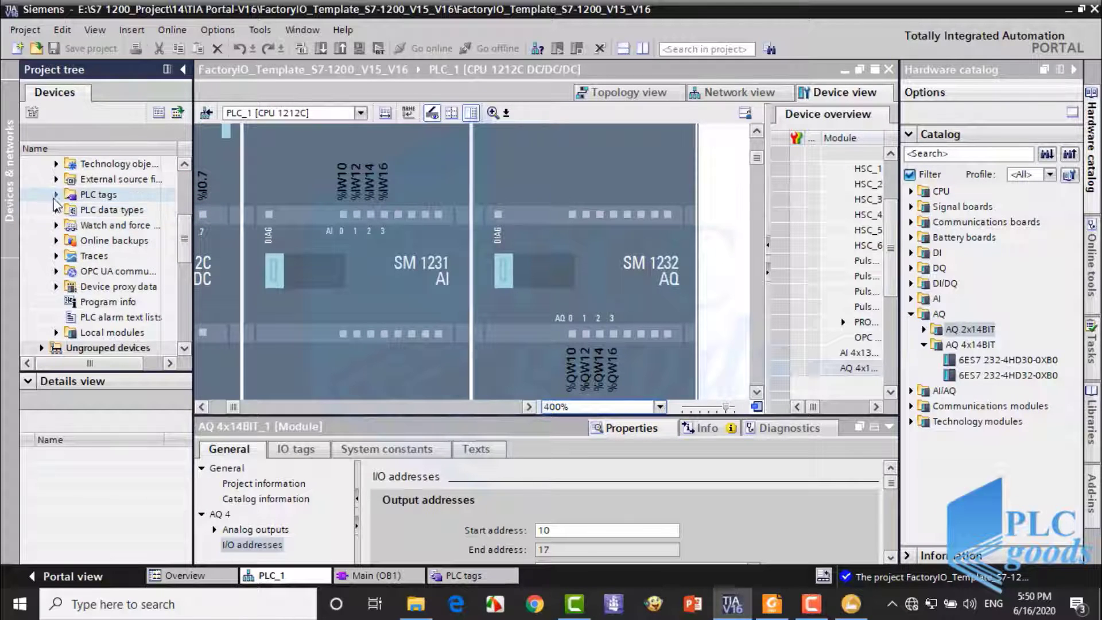
click(56, 195)
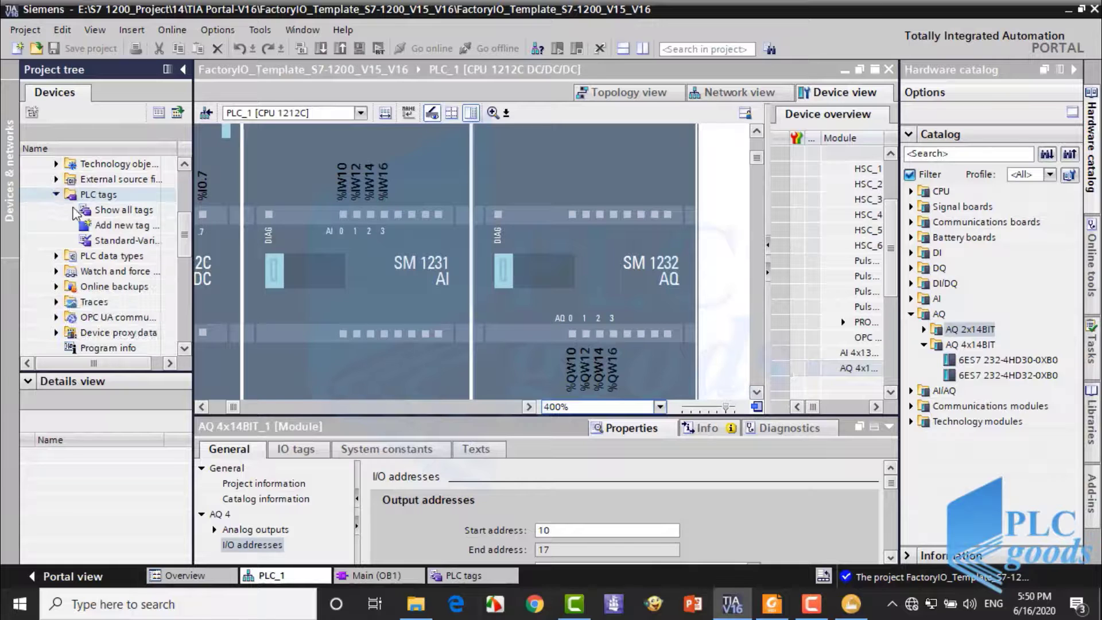
double_click(98, 211)
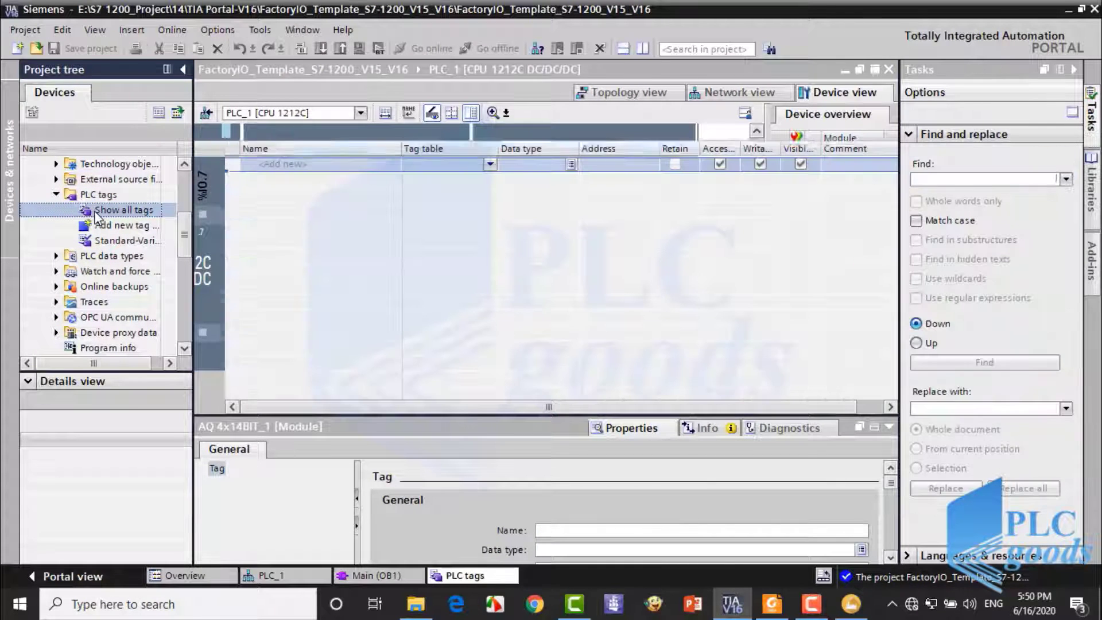
click(332, 164)
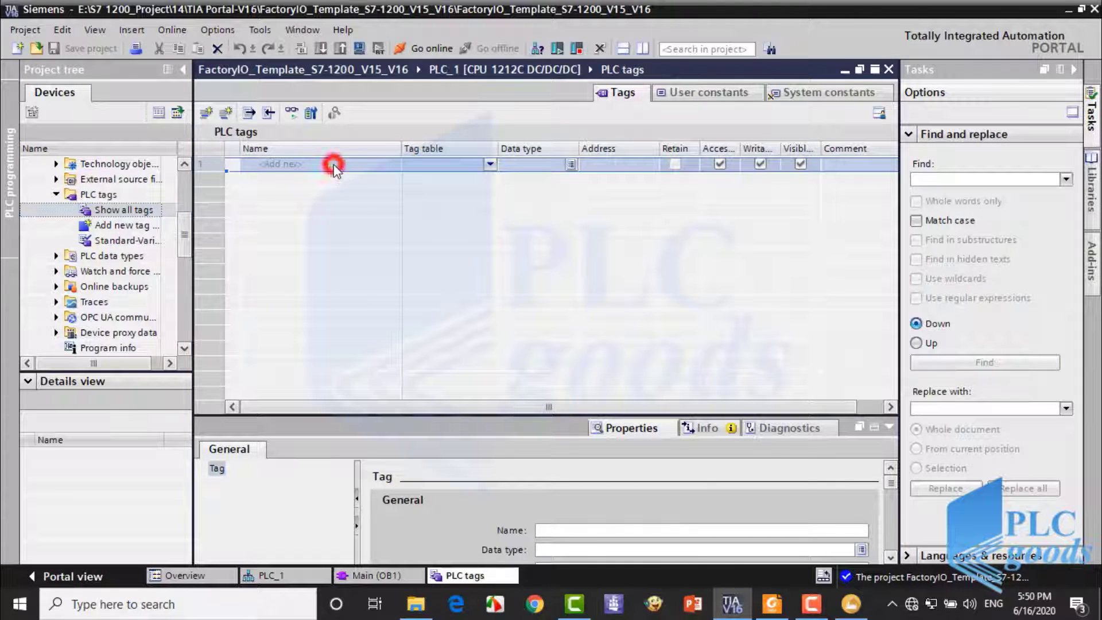
click(288, 573)
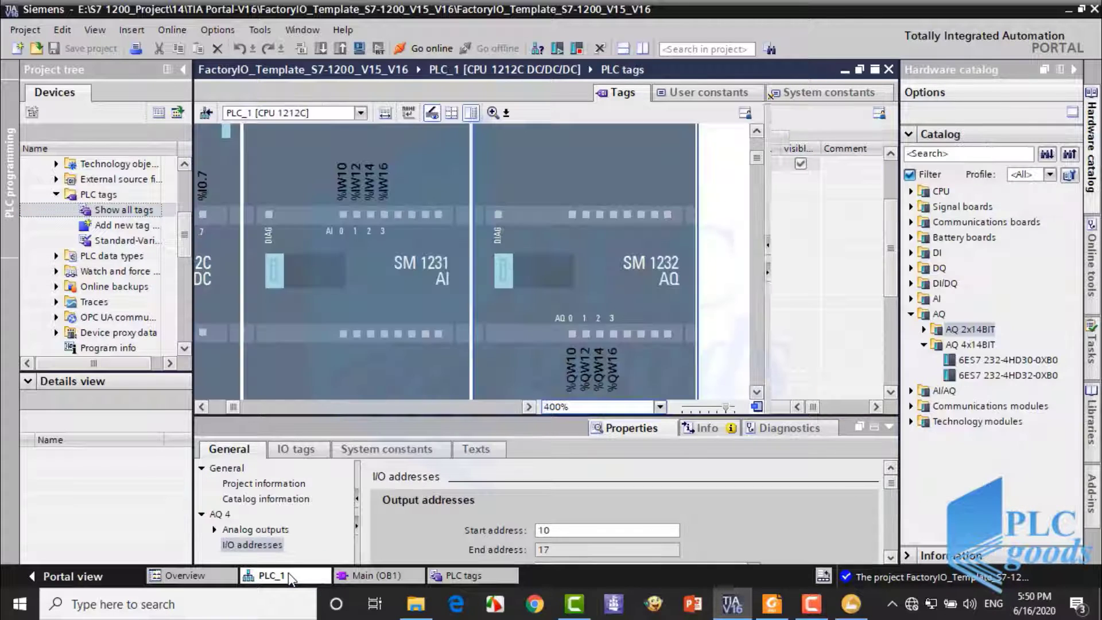
click(341, 183)
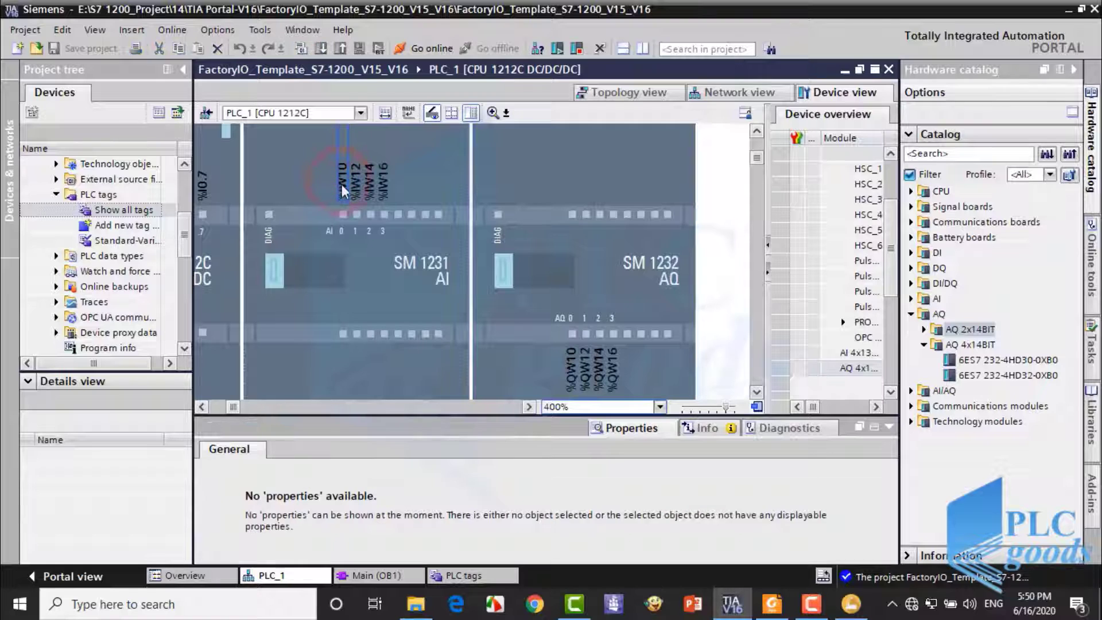
drag(342, 185, 394, 168)
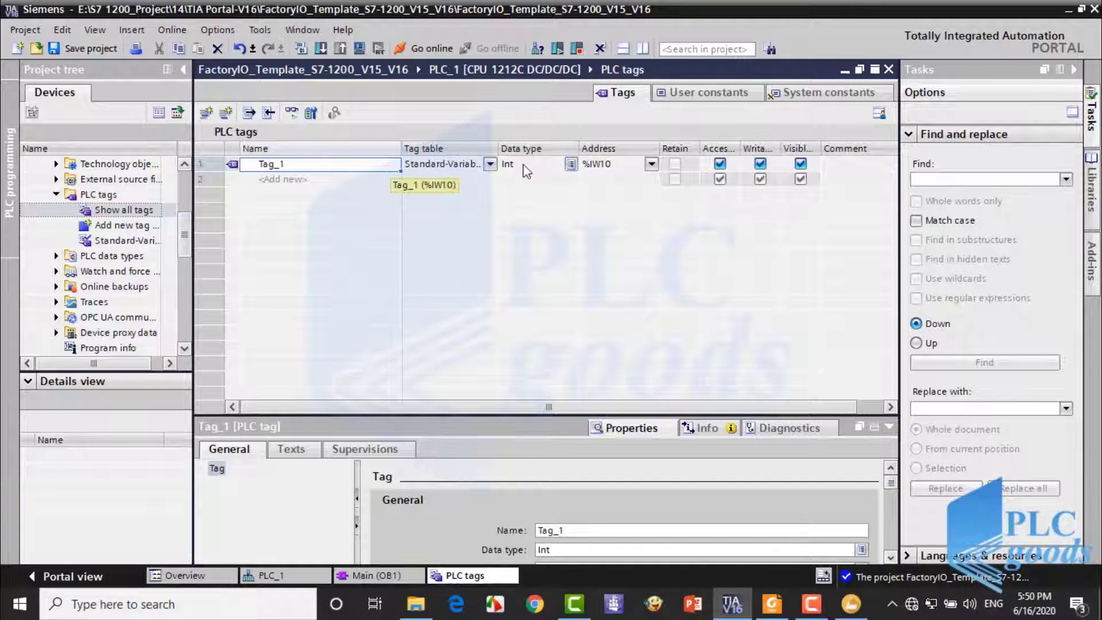
Step: Rename the IW10 tag as Potentiometer_Fill_Valve and check it against the sensor mapping in Factory I/O before returning to TIA Portal
click(339, 168)
text(Pote)
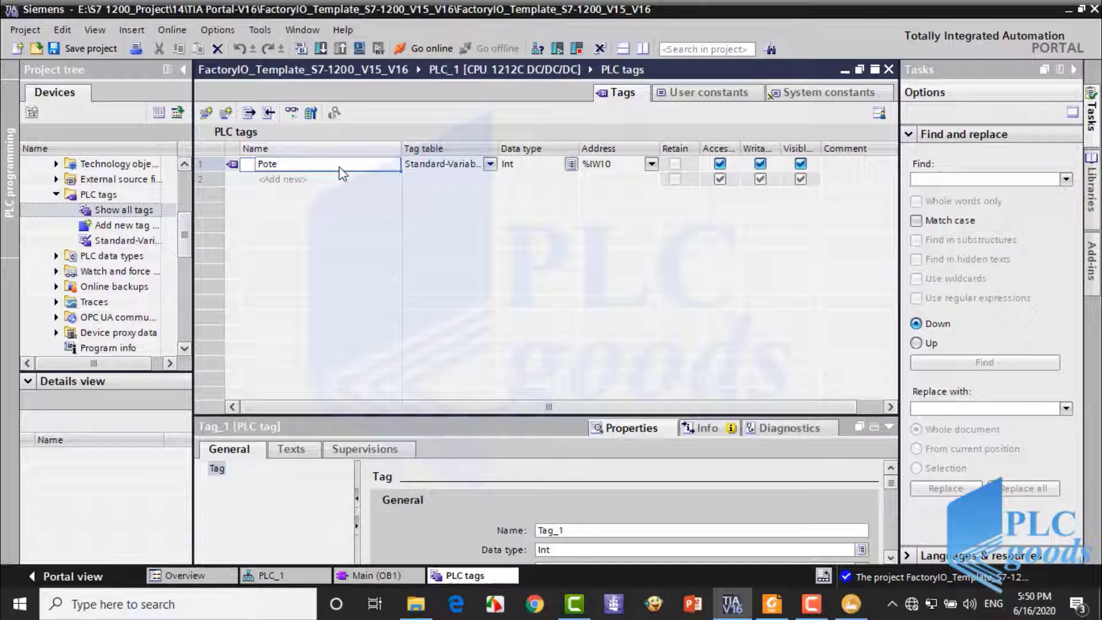
text(ntiometer_Fill_Va)
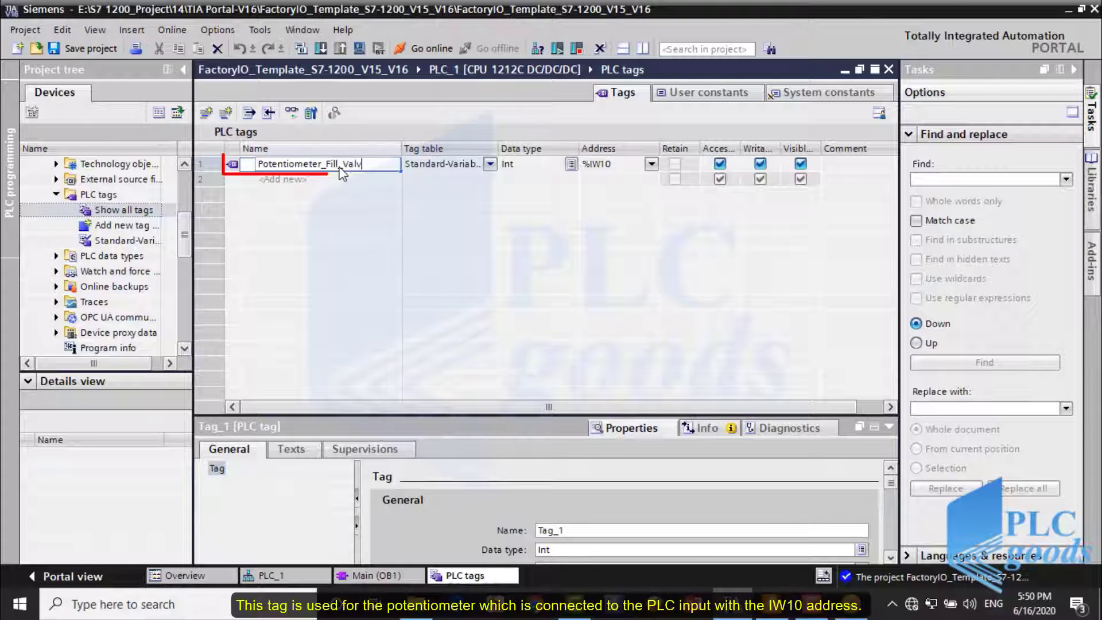
text(lv)
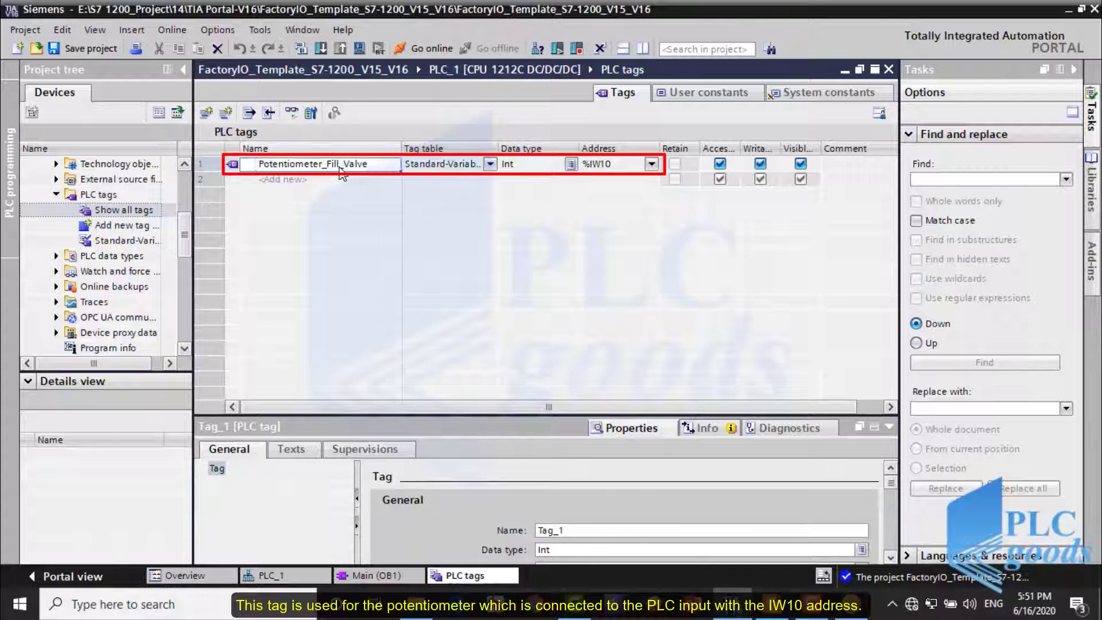
key(Return)
key(alt+Tab)
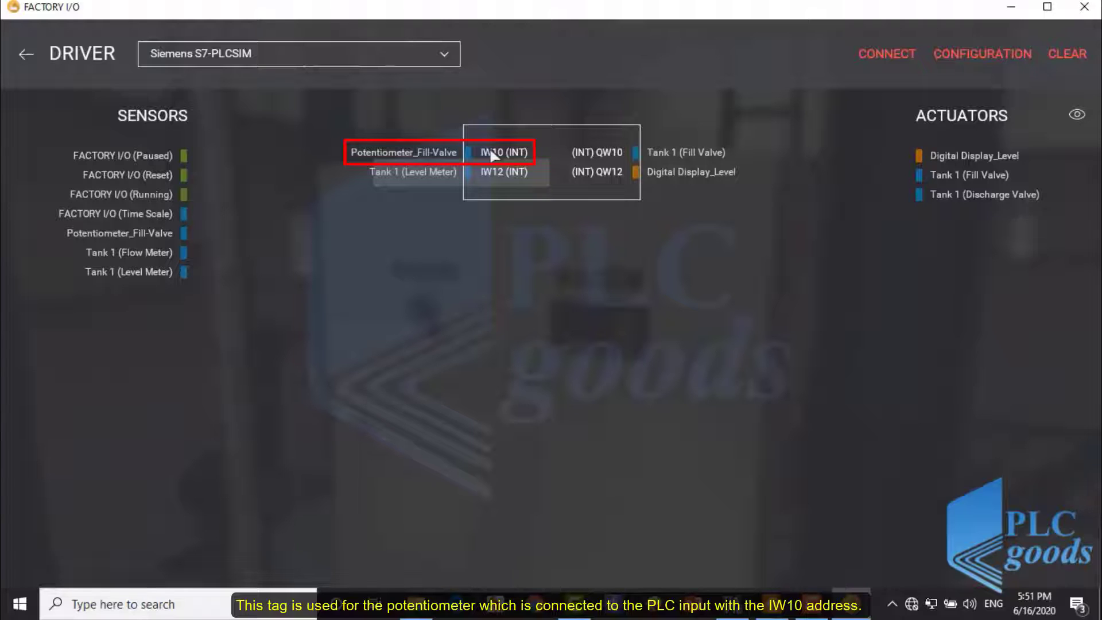
key(alt+Tab)
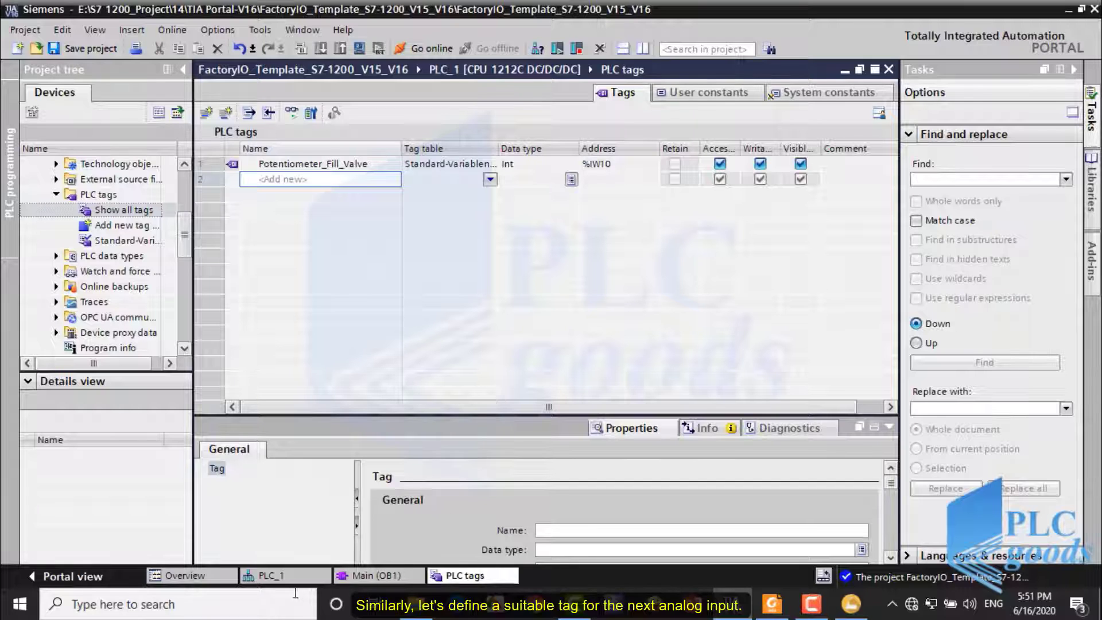
Step: Add a PLC tag for the analog input module's IW12 channel from the device view and name it Level_Meter
click(289, 572)
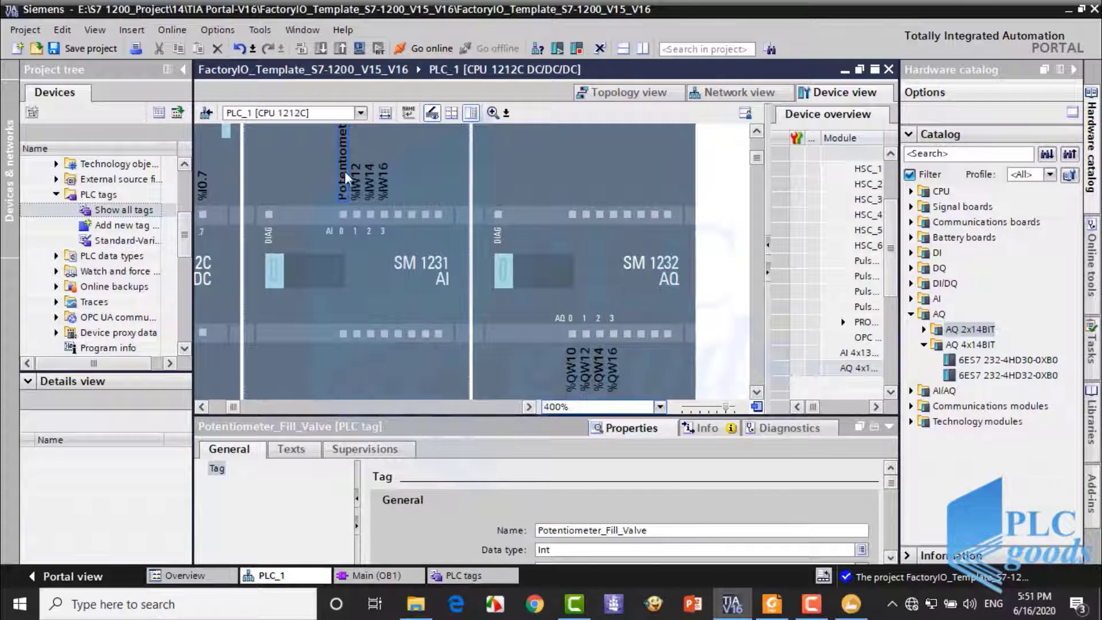
click(757, 132)
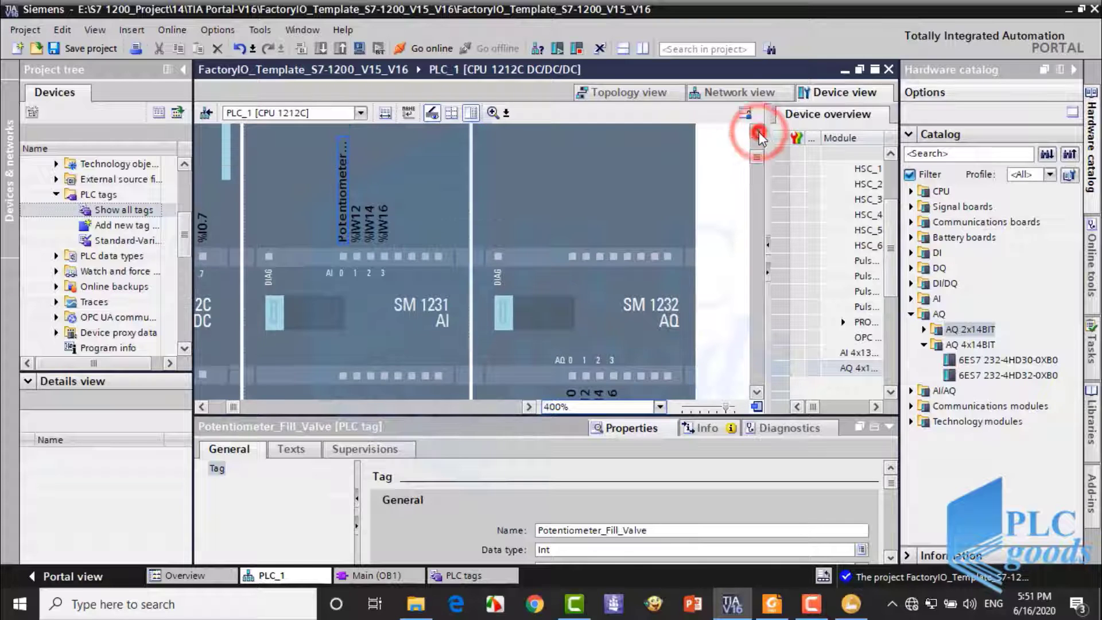
click(354, 273)
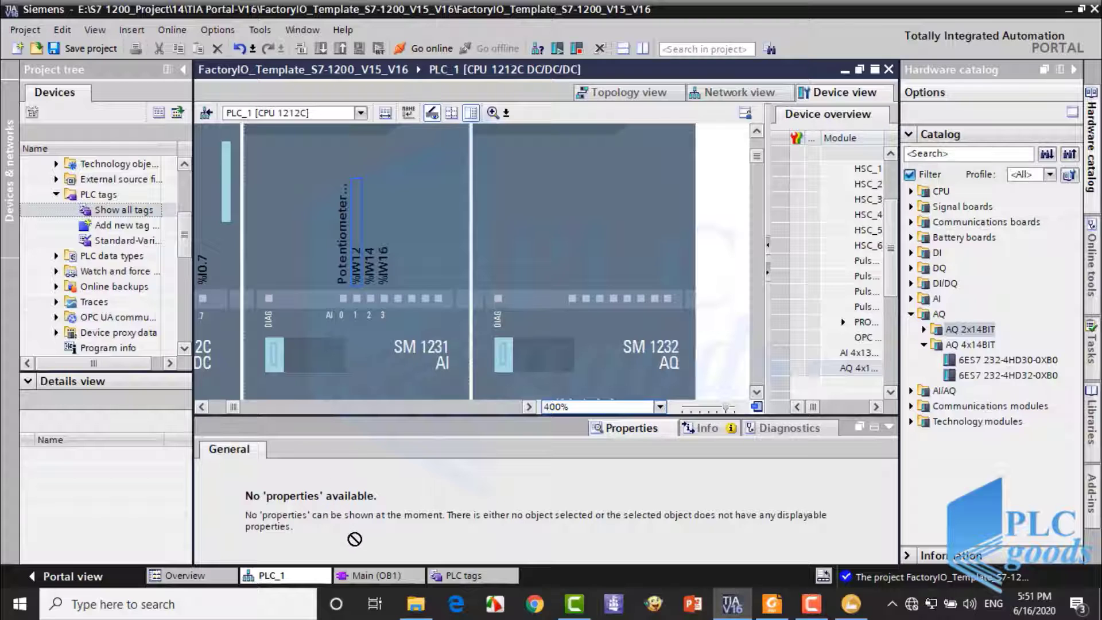
drag(455, 576, 325, 181)
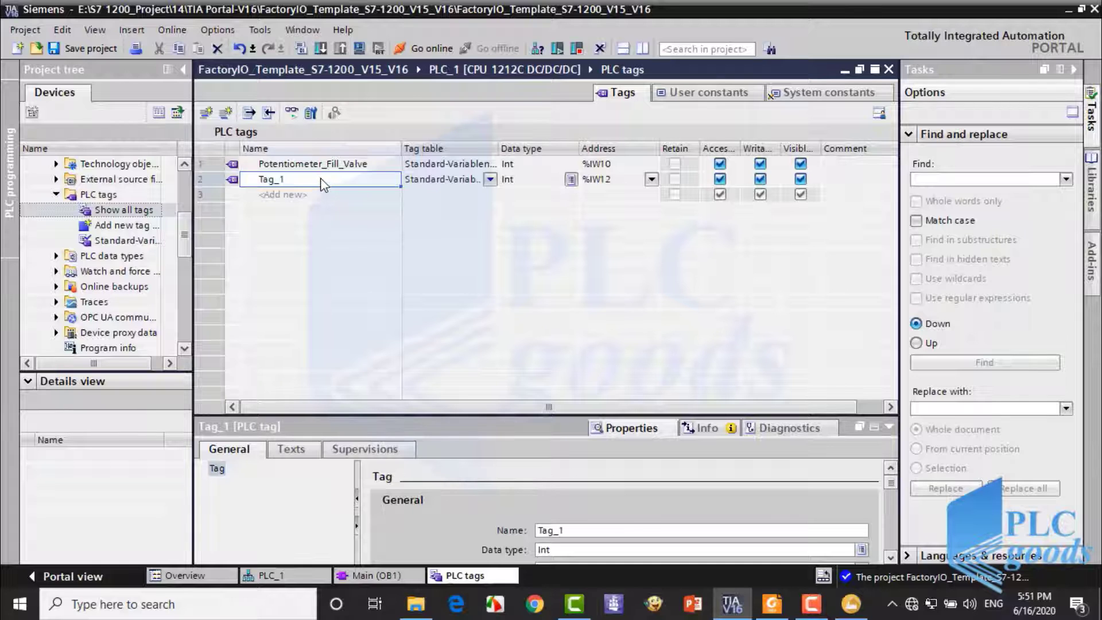
click(324, 182)
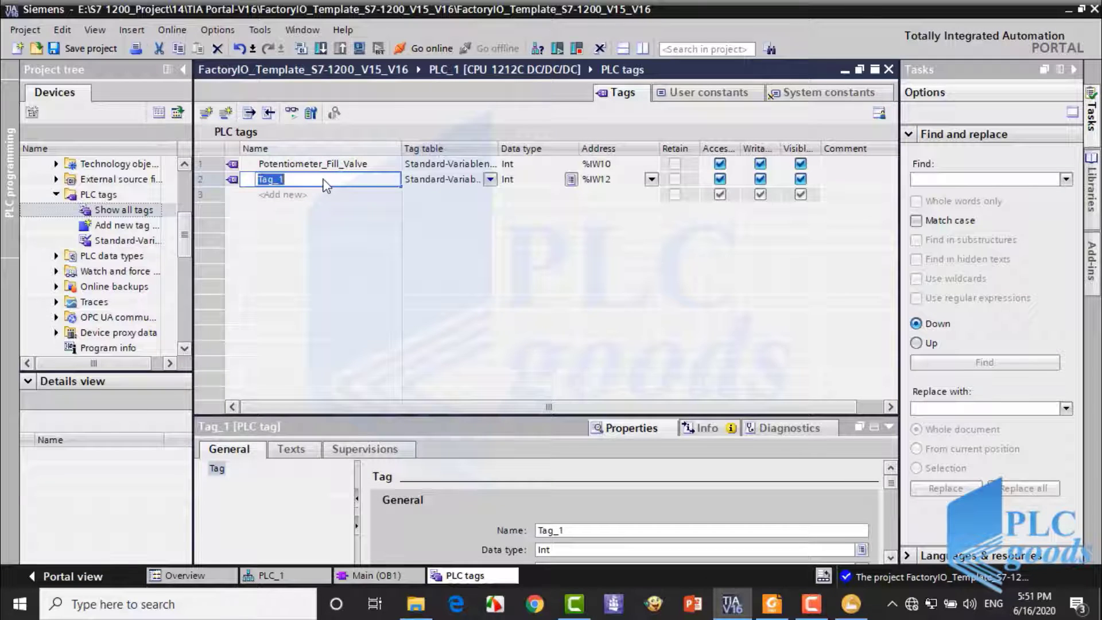
text(Level)
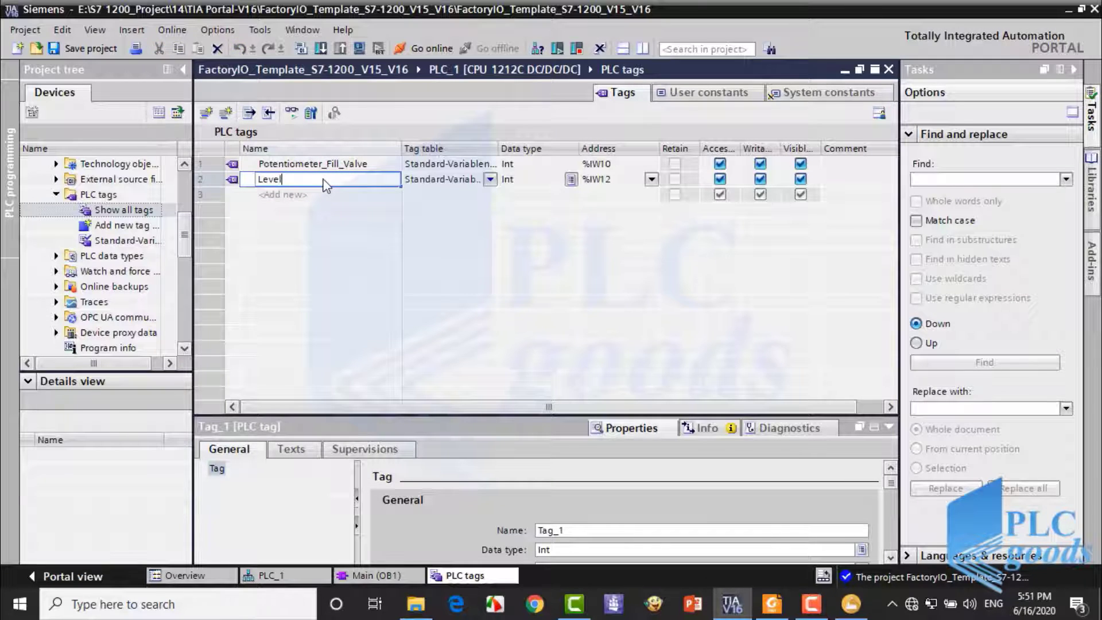
text(_Meter)
key(Return)
Step: Set the voltage range of Channel0 on the AI 4x13BIT analog input module to +/- 5 V
click(296, 576)
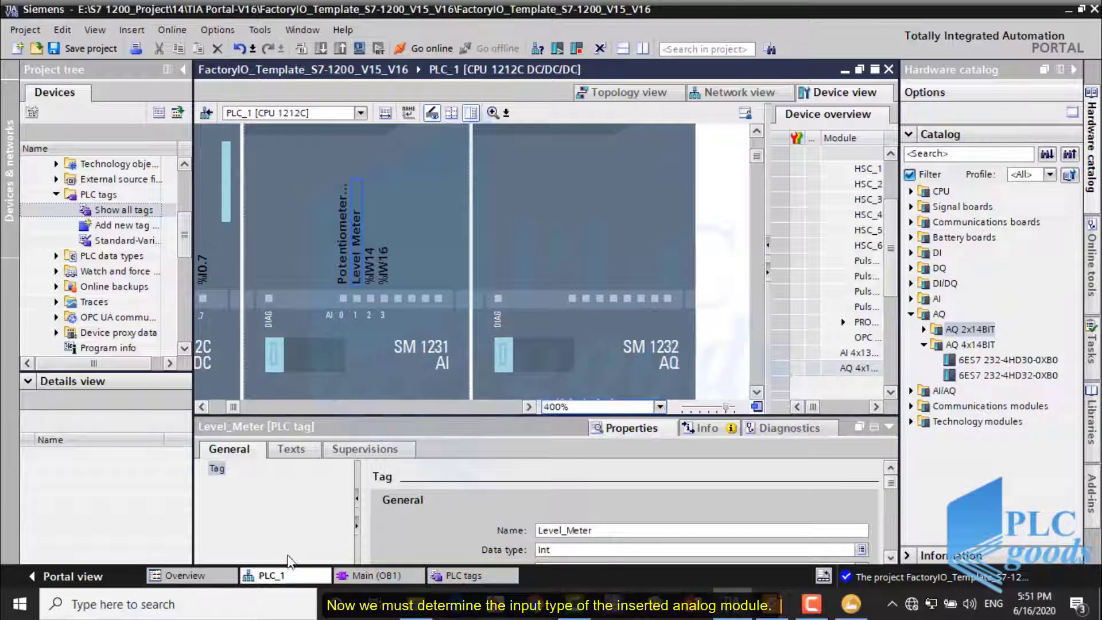
click(311, 245)
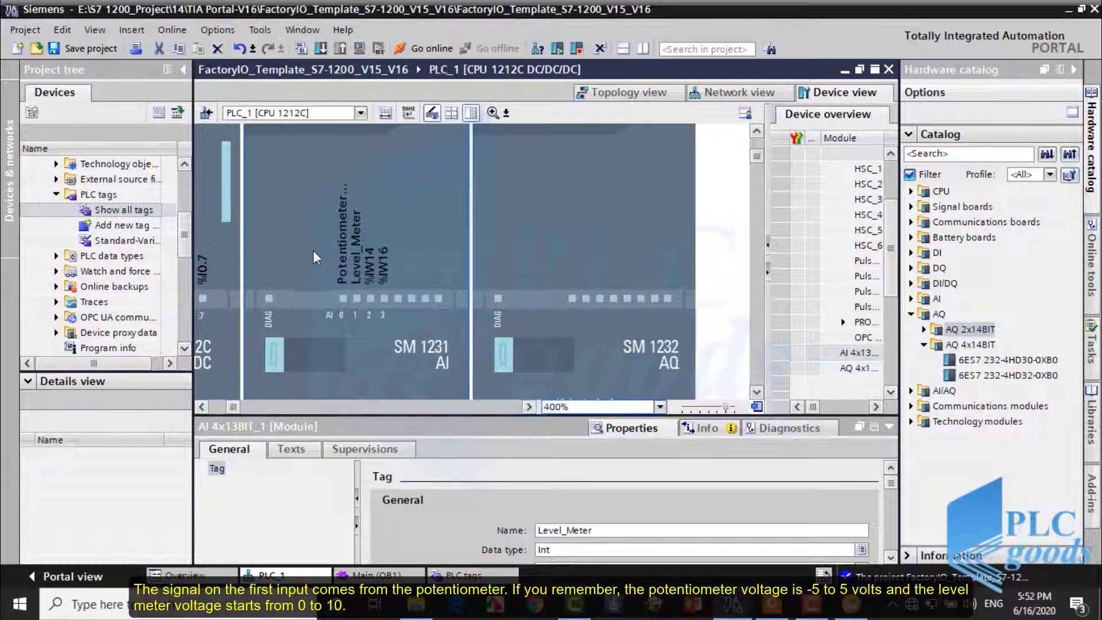
click(202, 513)
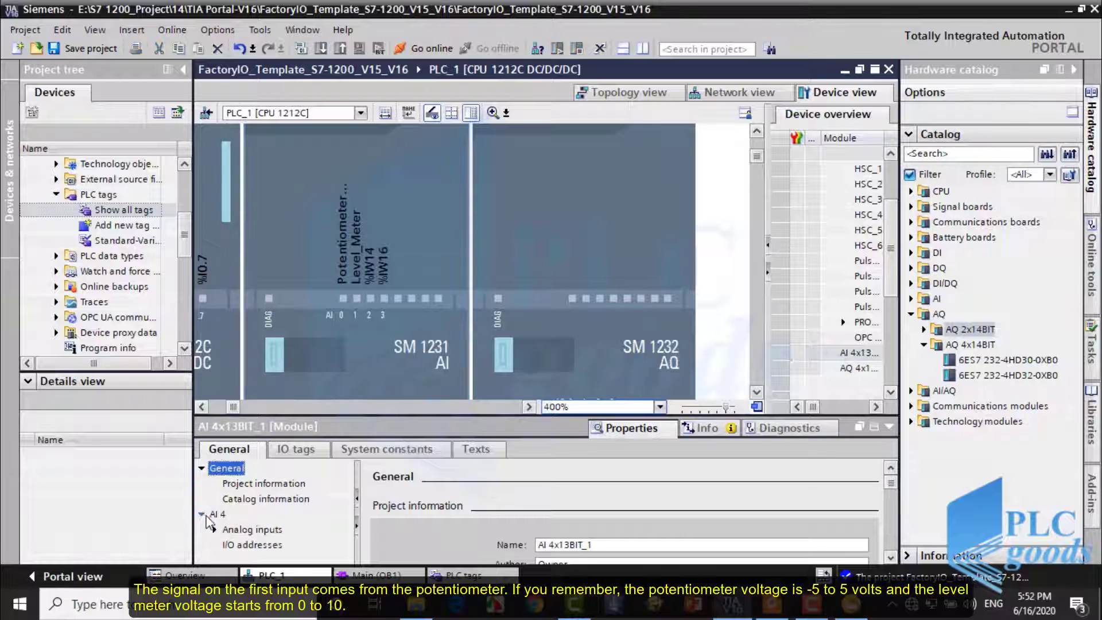
click(215, 529)
click(253, 498)
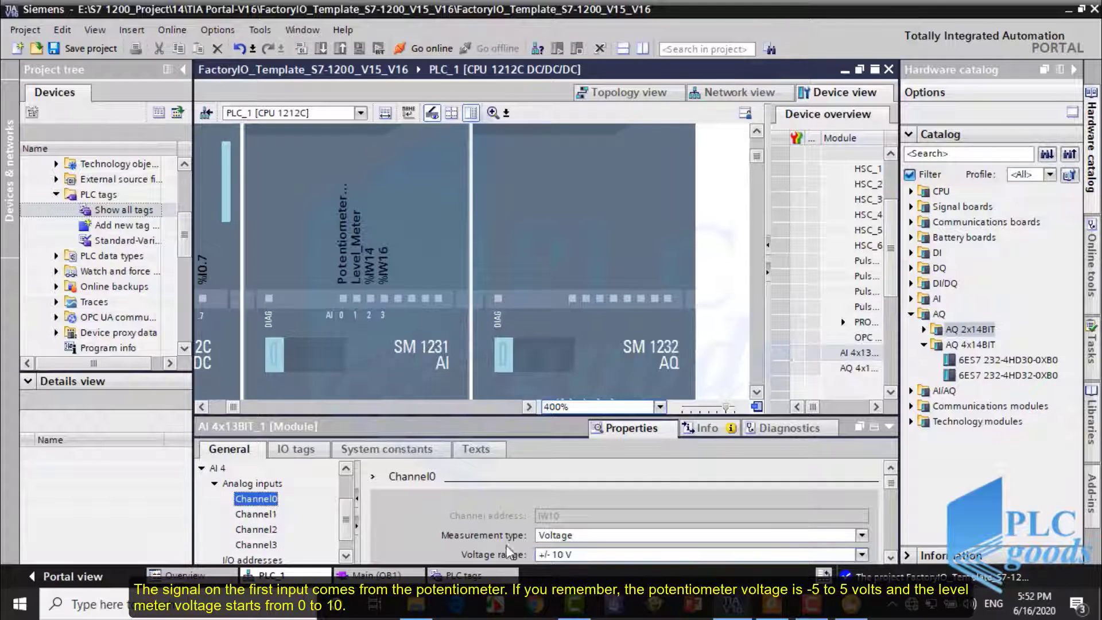
click(860, 555)
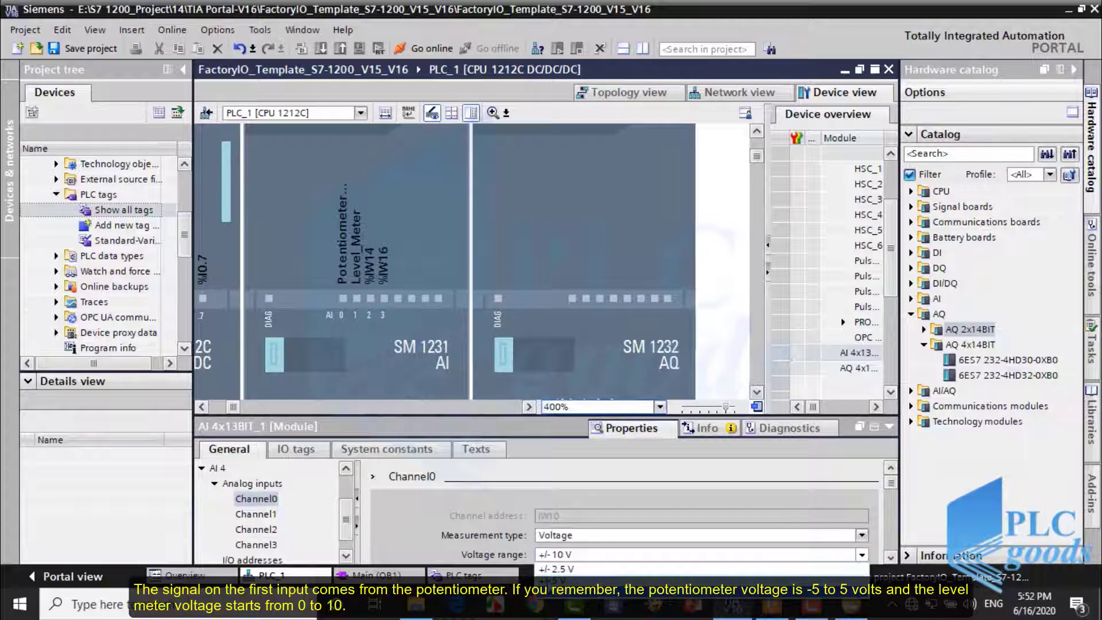
click(551, 581)
Step: Check the tank level meter's signal range in Factory I/O, and select +/- 10 V as the voltage range of analog input Channel1 in TIA Portal
key(alt+Tab)
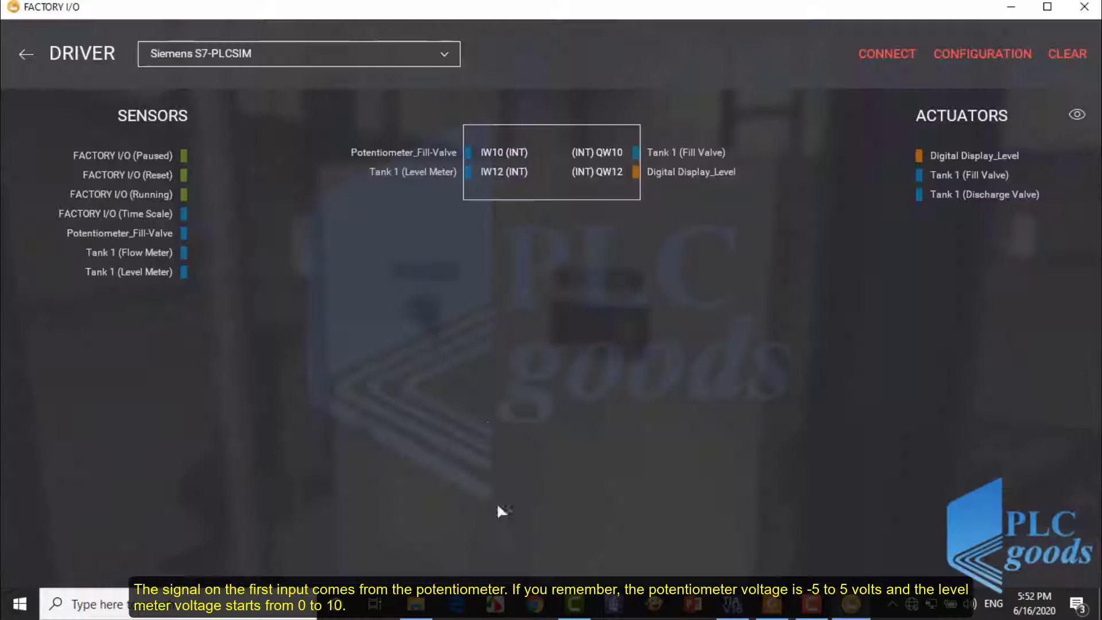
mouse_move(447, 179)
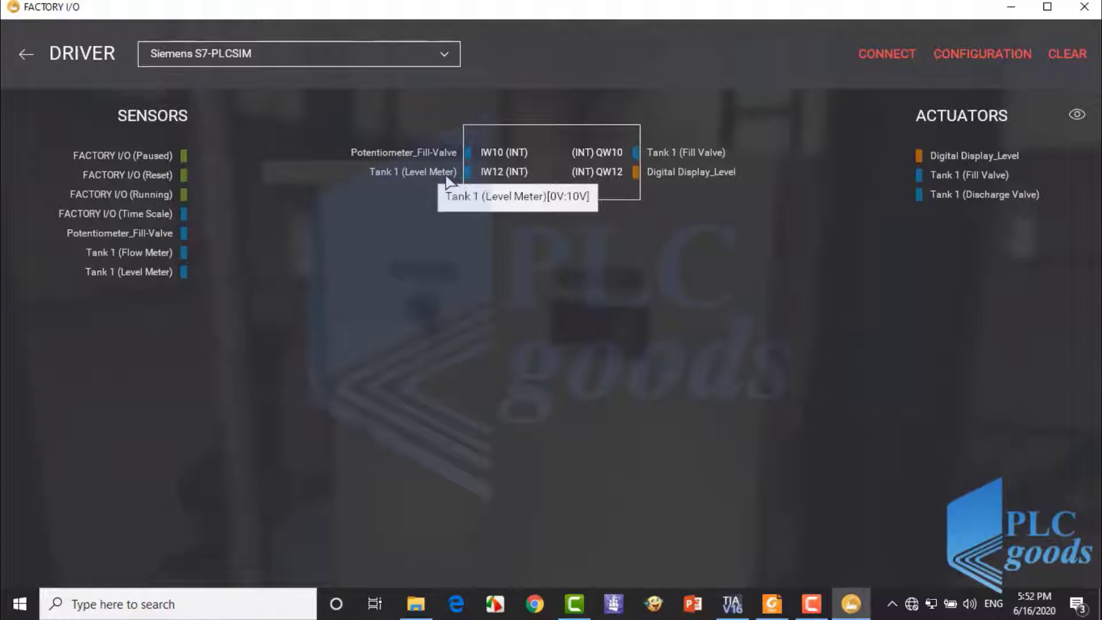
key(alt+Tab)
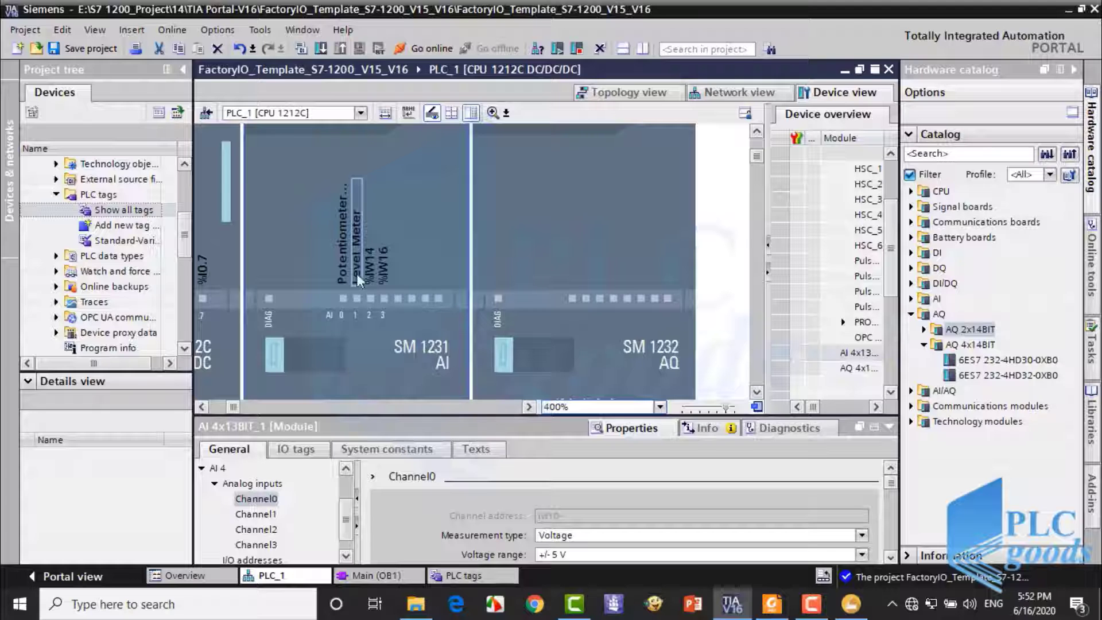
click(267, 514)
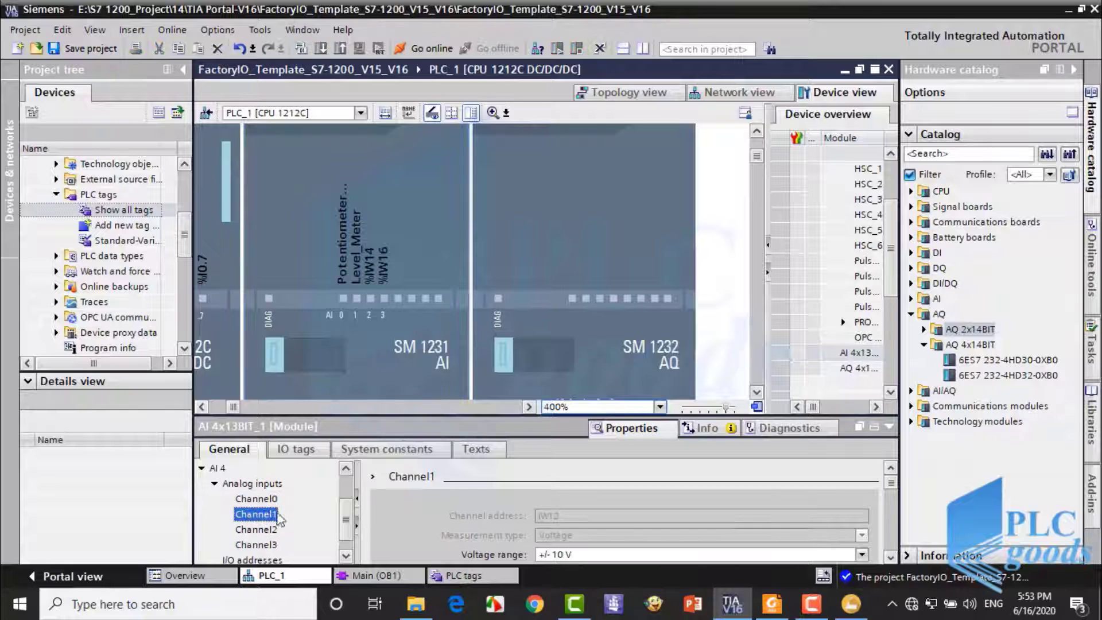
click(862, 555)
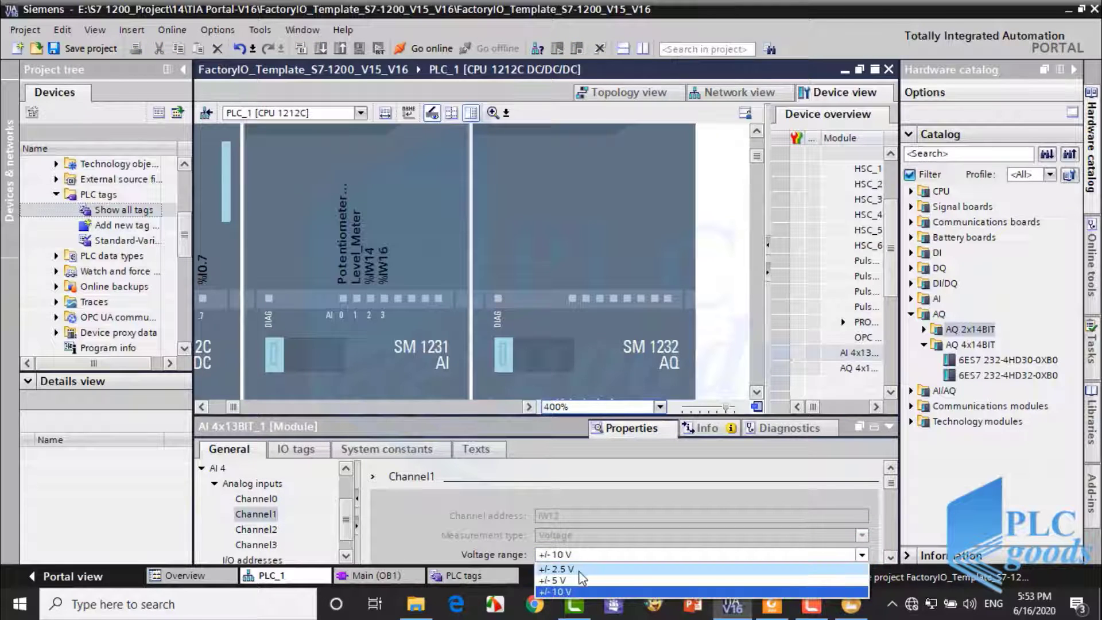
click(554, 591)
Step: Check the fill valve's signal range in Factory I/O, and examine the Channel0 output settings of the AQ 4x14BIT module in TIA Portal
key(alt+Tab)
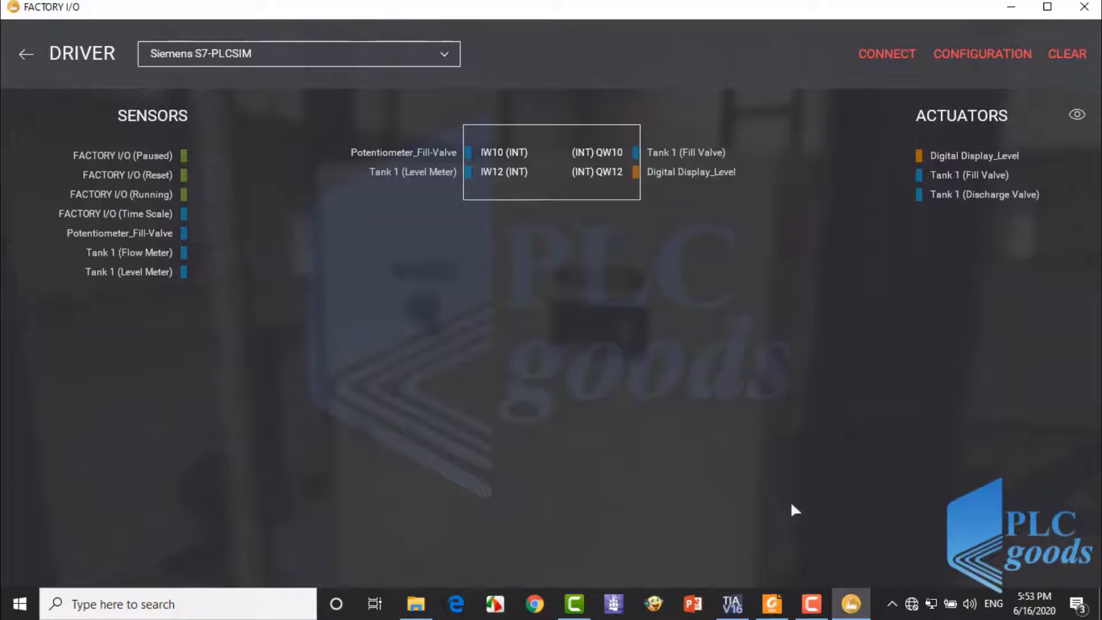
mouse_move(668, 155)
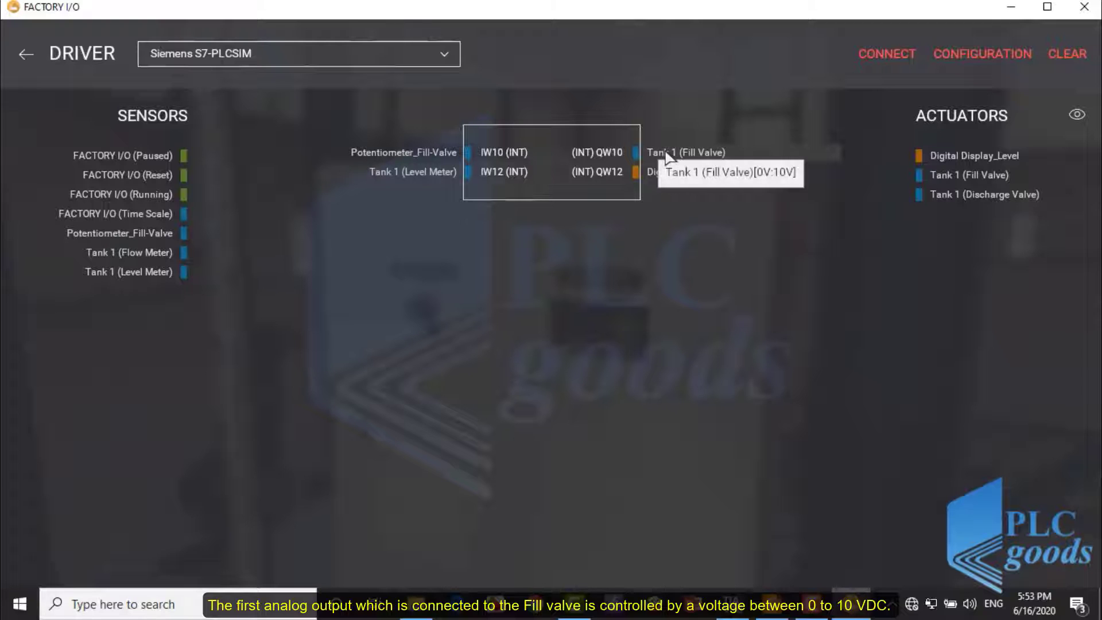
key(alt+Tab)
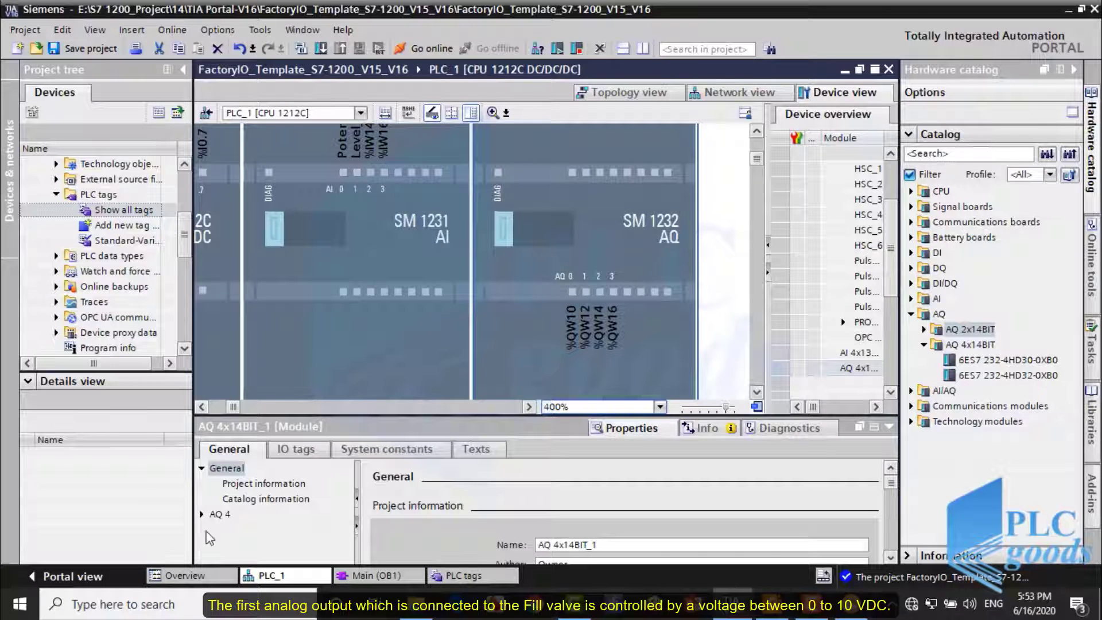
click(202, 514)
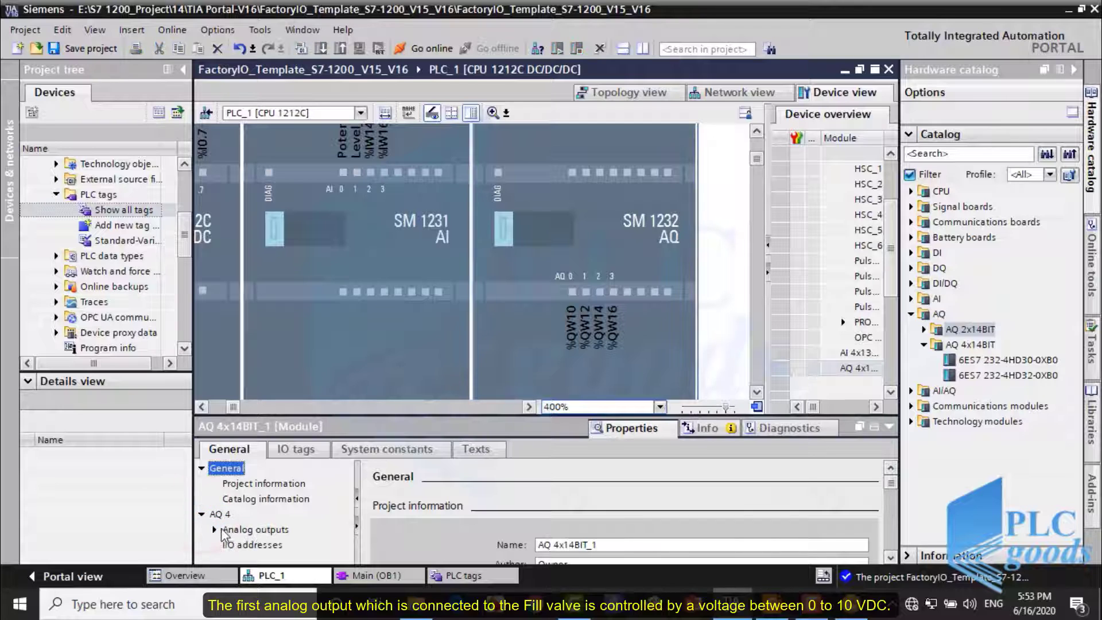
click(215, 529)
click(255, 499)
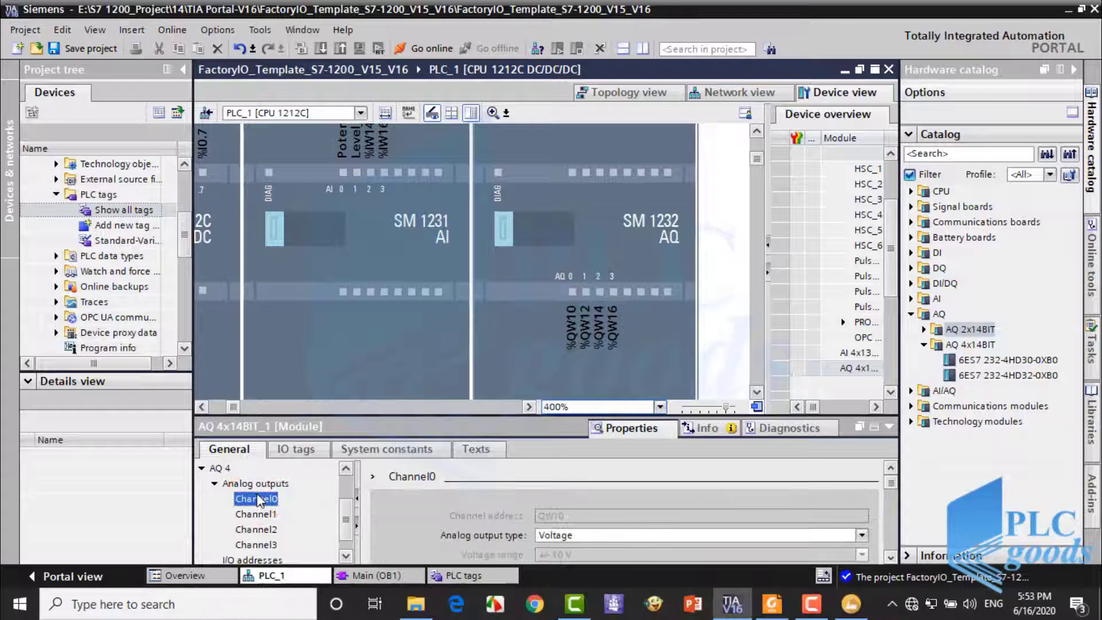
click(890, 556)
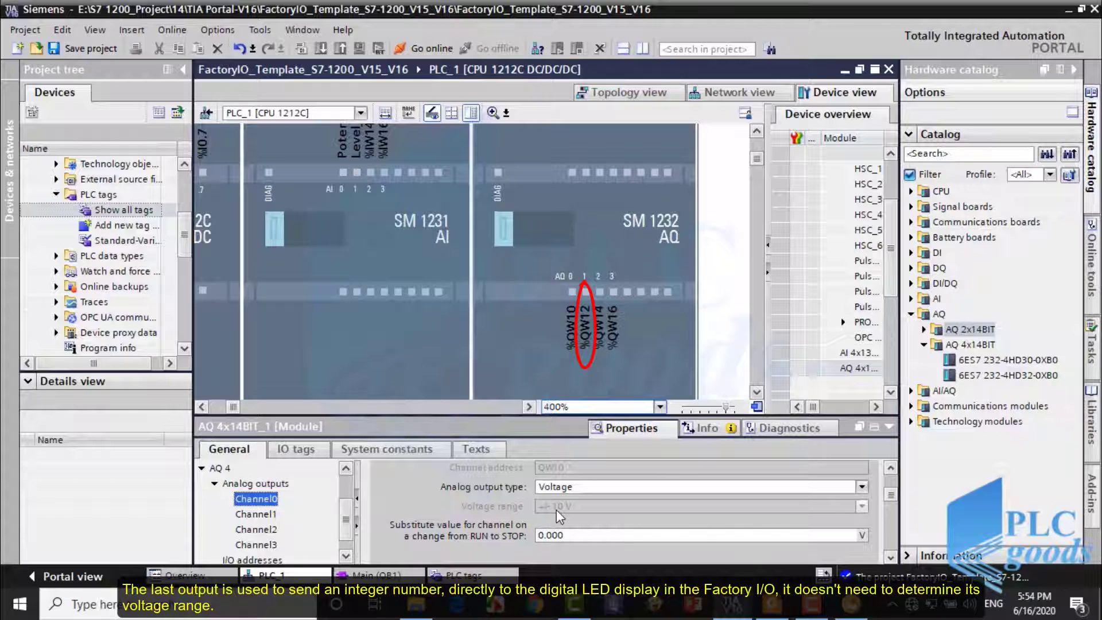
Step: Reopen the table of all PLC tags and add a new tag named Fill_Valve
double_click(118, 214)
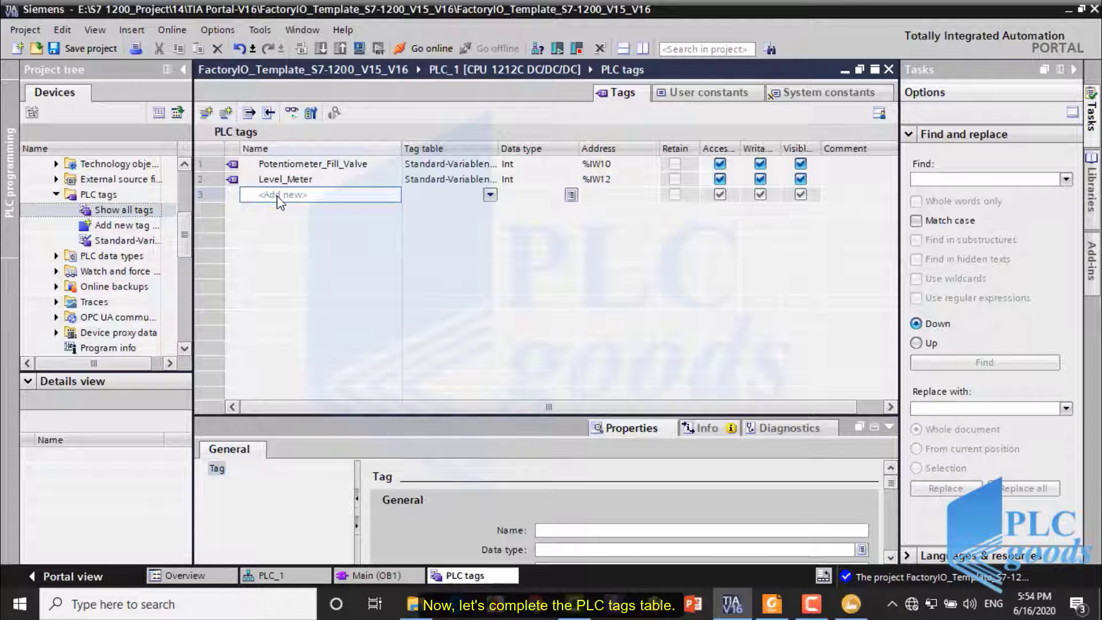
text(q)
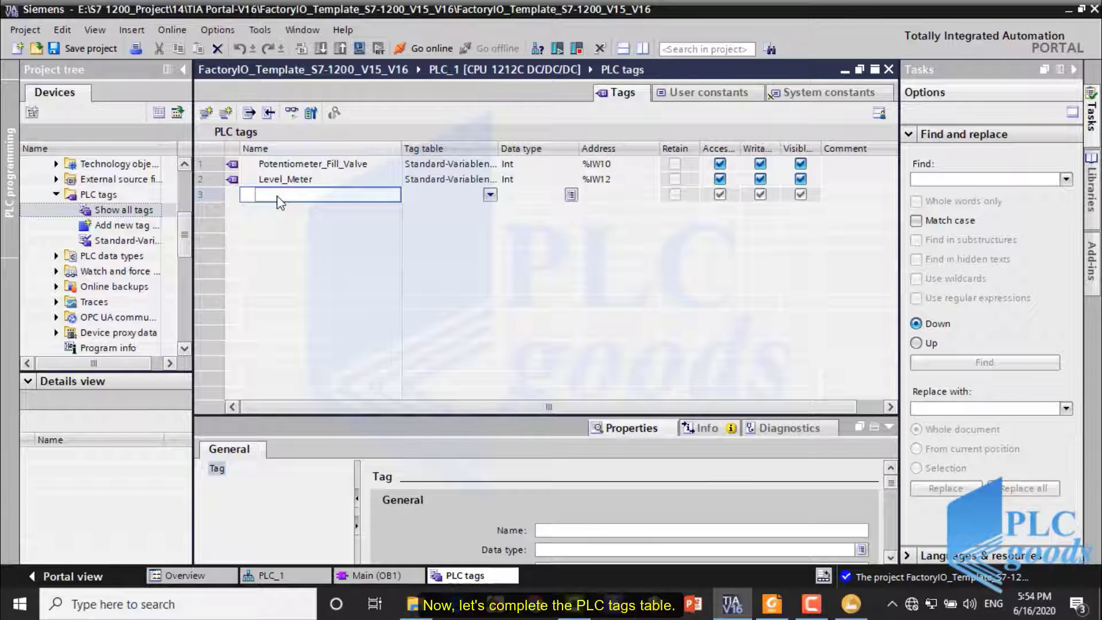
text(il)
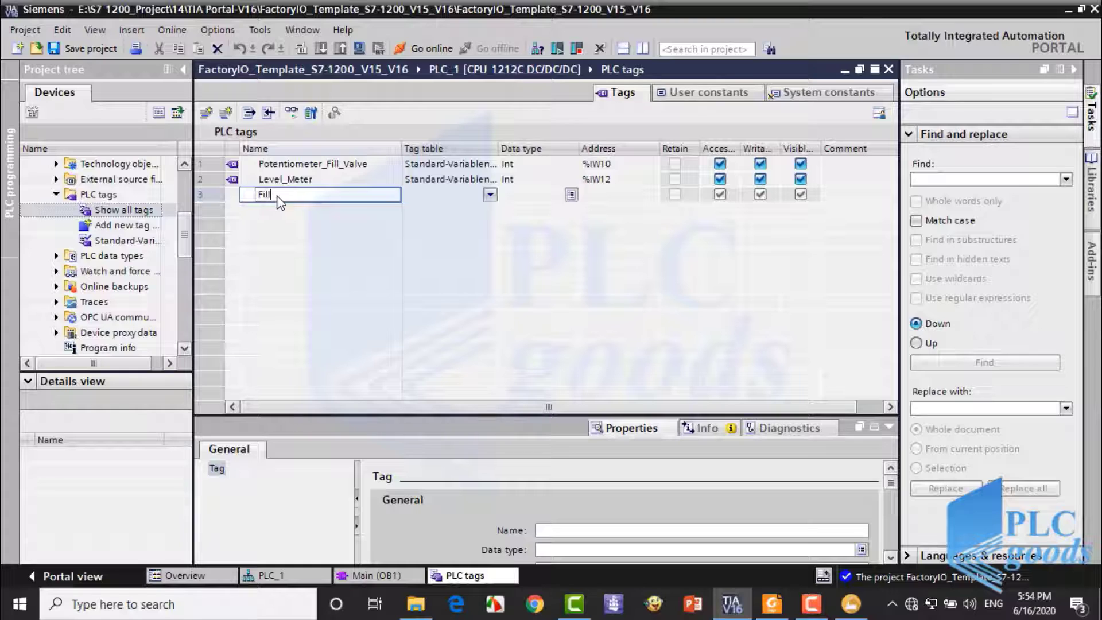
text(l_Valve)
key(Return)
Step: Set the Fill_Valve tag's address to output word %QW10, using operand identifier Q and address 10
click(636, 194)
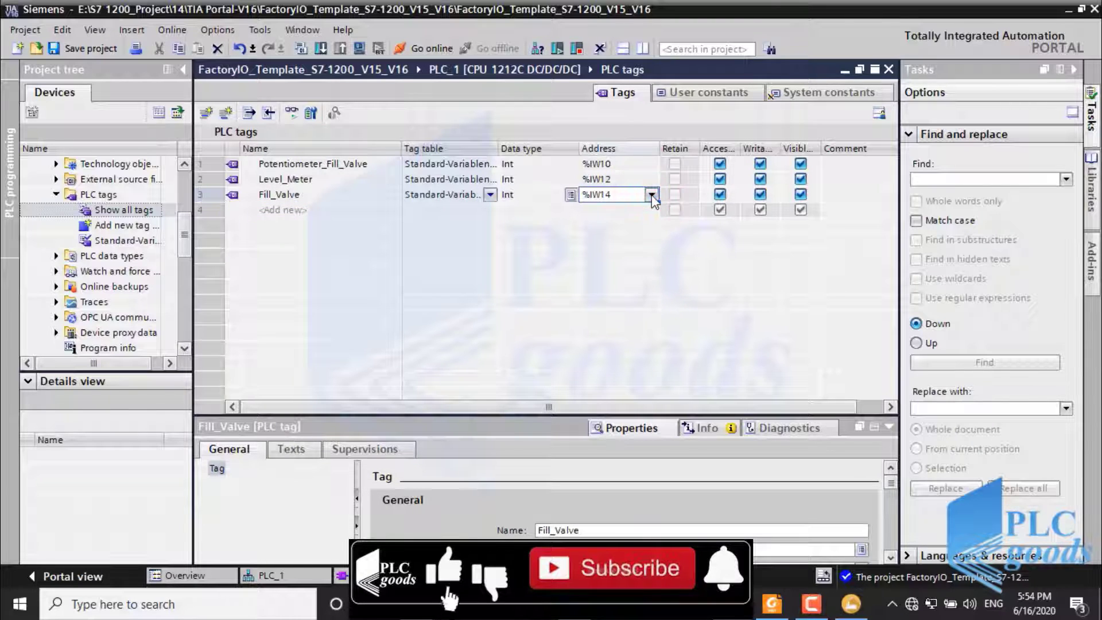
click(652, 195)
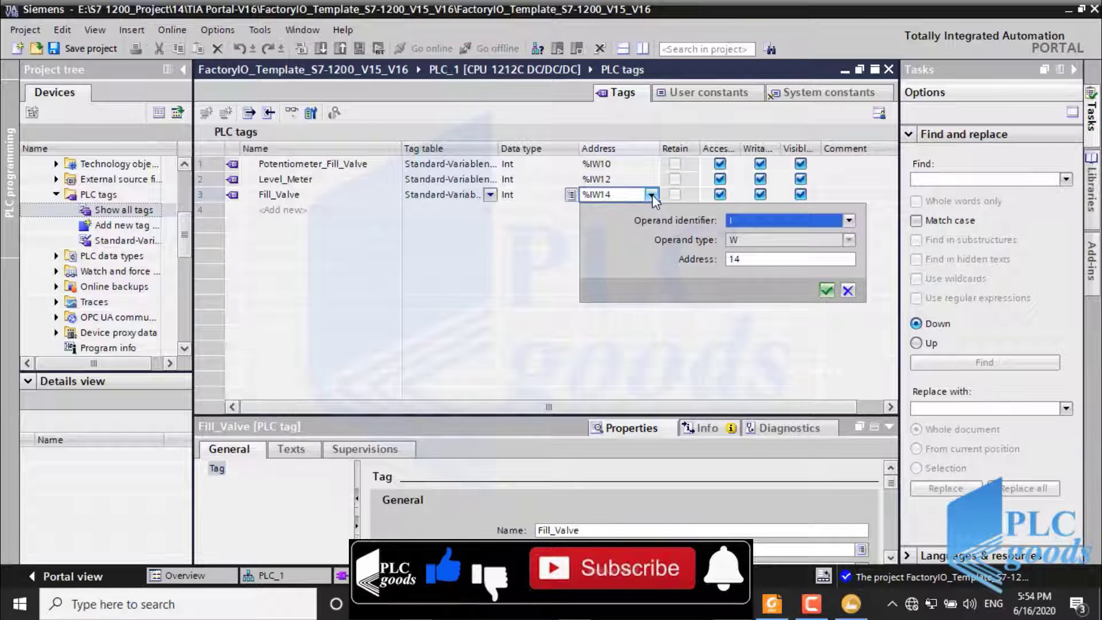
click(849, 221)
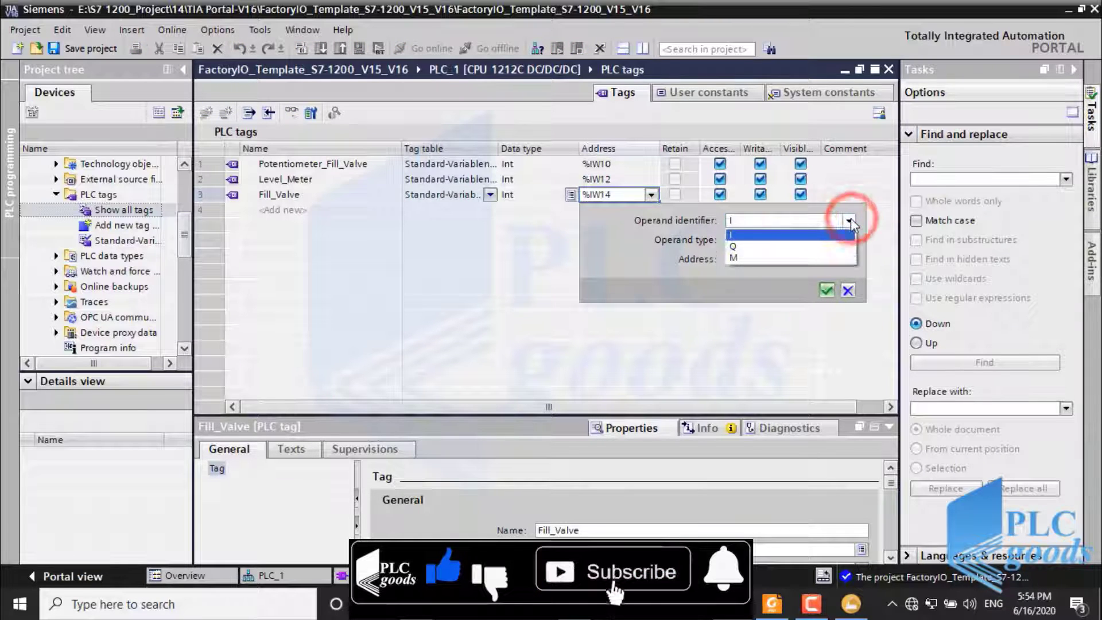
click(772, 246)
double_click(754, 261)
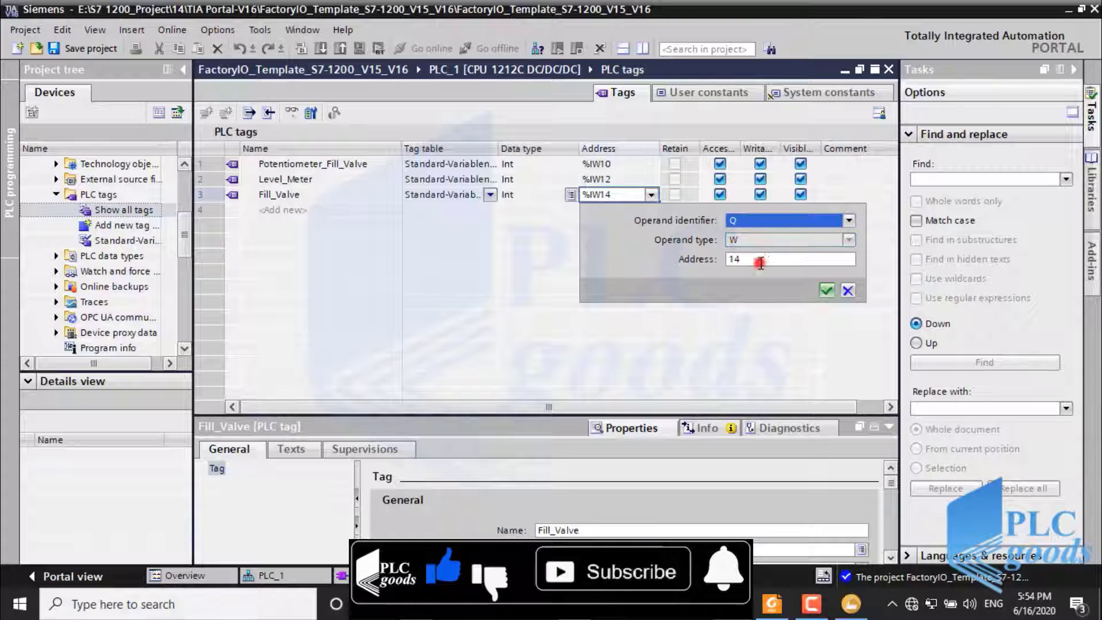
text(10)
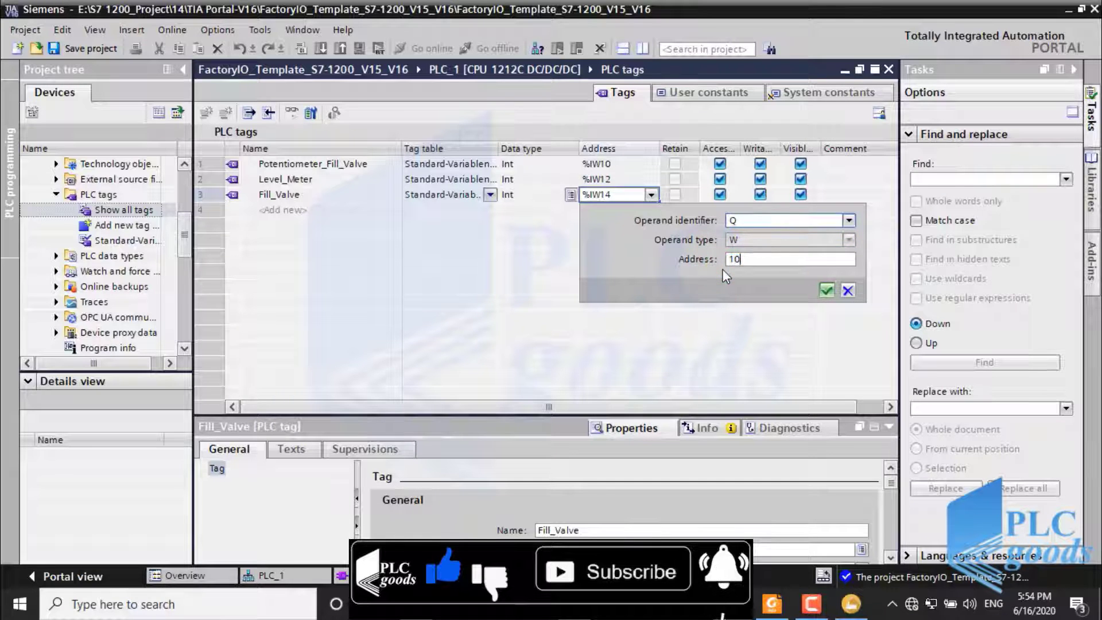
key(Return)
click(602, 216)
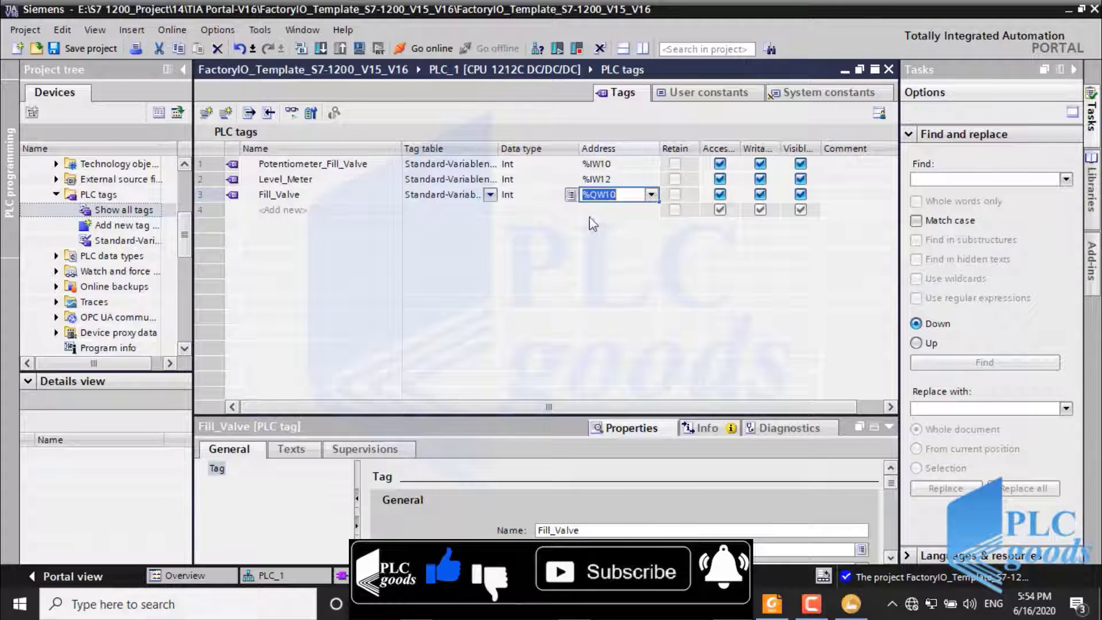
Step: Add a fourth PLC tag named Digital Displayer_Level below Fill_Valve
click(310, 209)
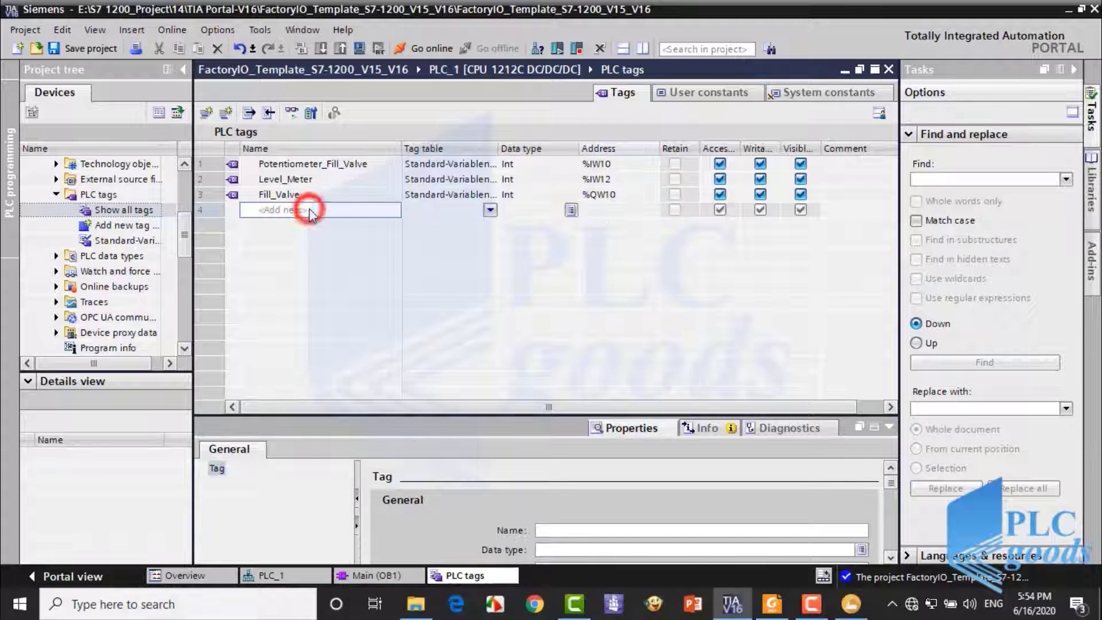
text(Digital)
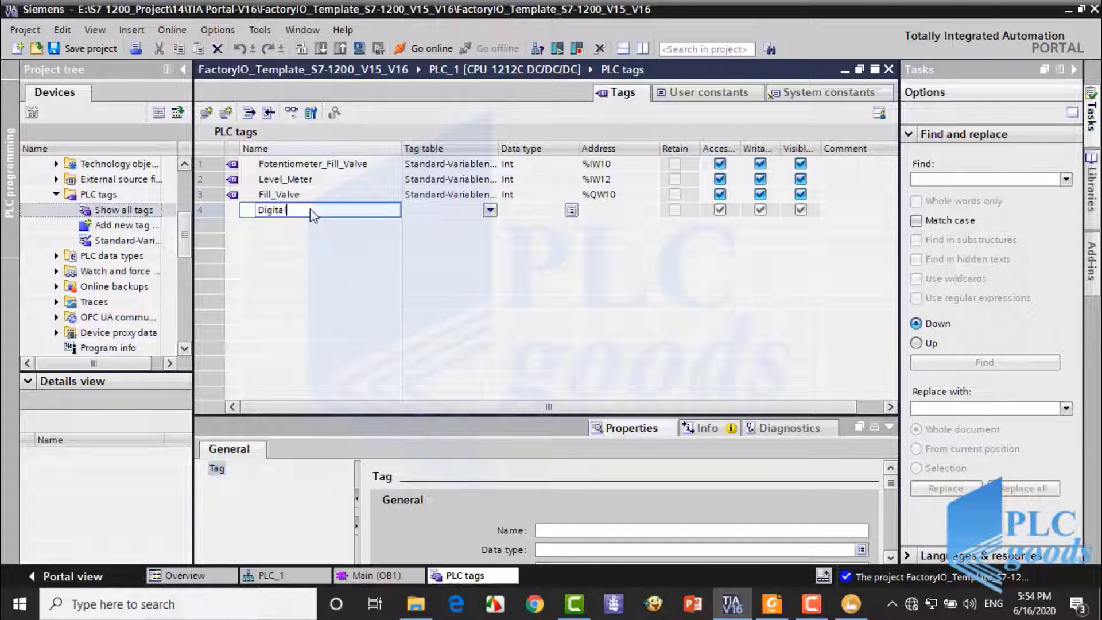
text( Displayer_Level)
key(Return)
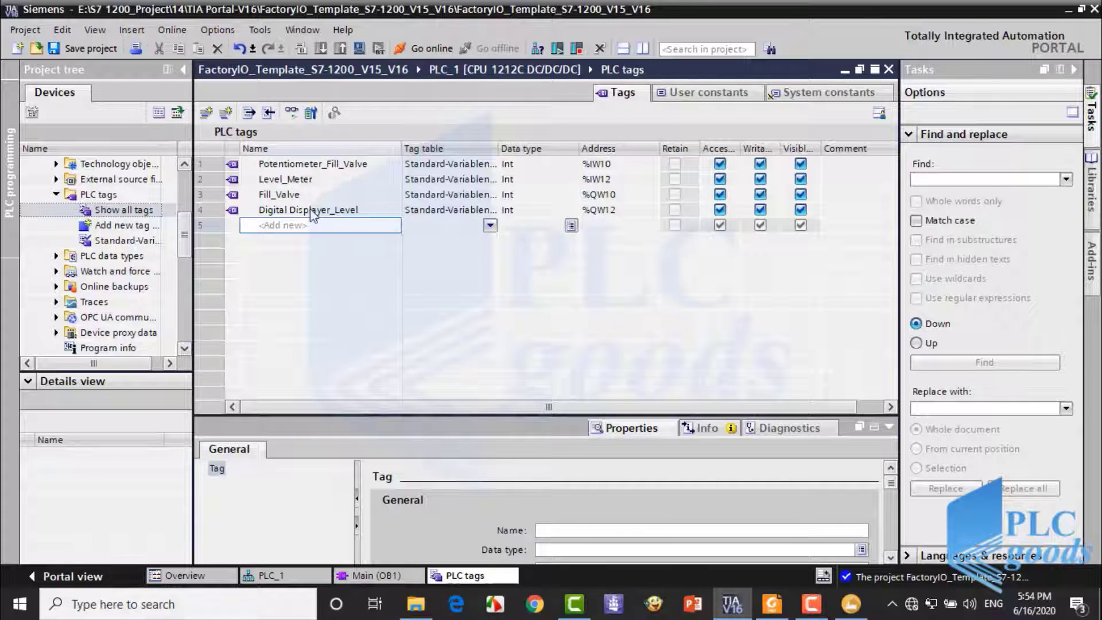
Step: Save the project and open the Main [OB1] program block for editing
click(90, 51)
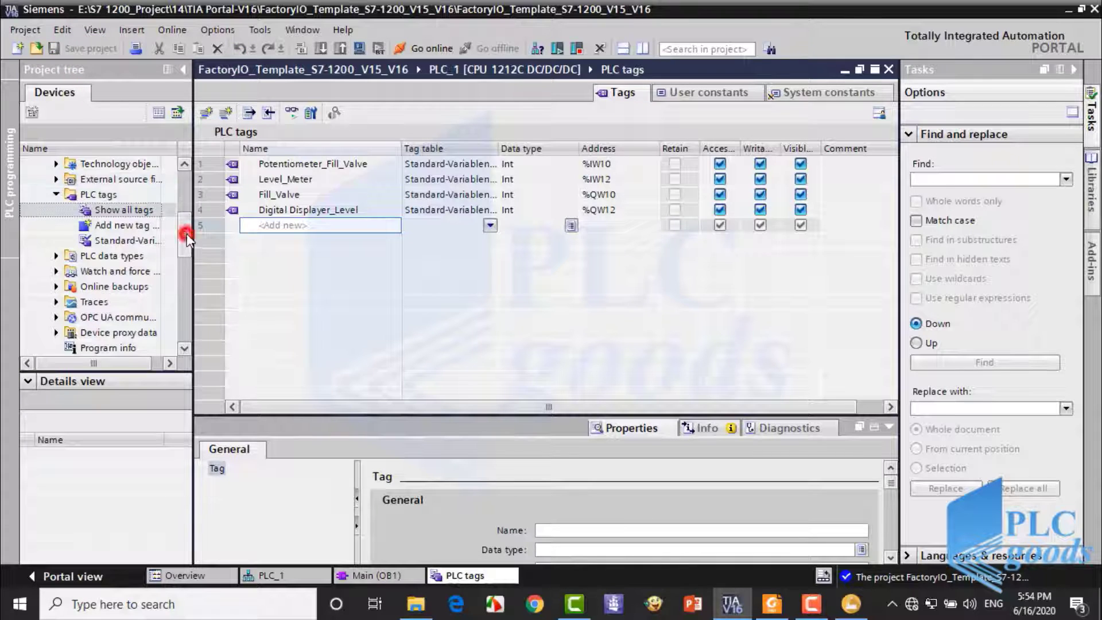
drag(184, 234, 183, 221)
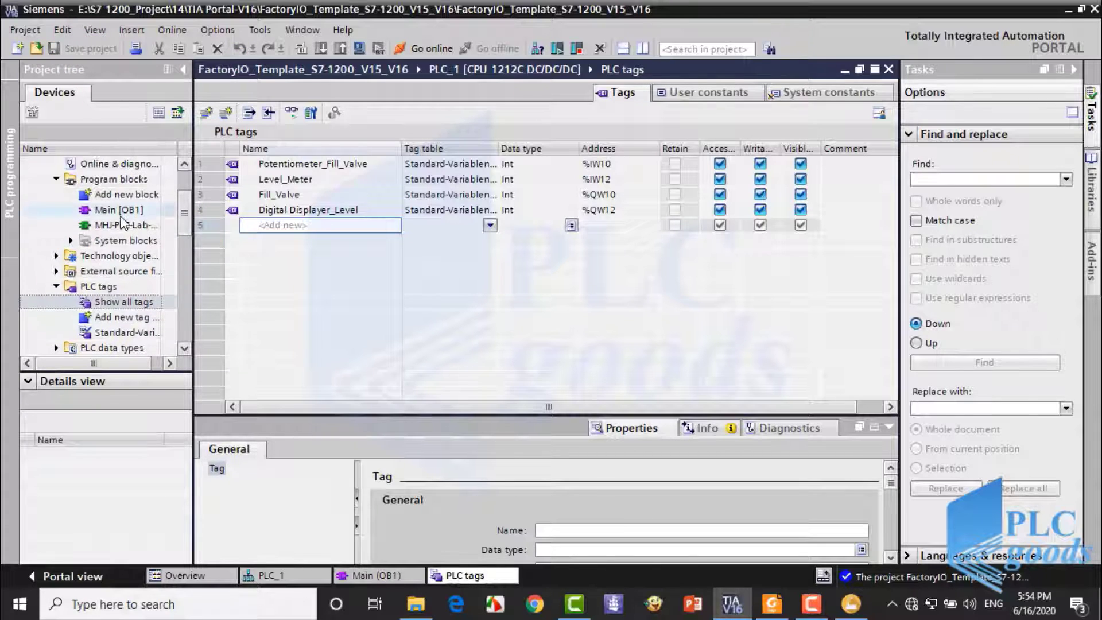
click(121, 210)
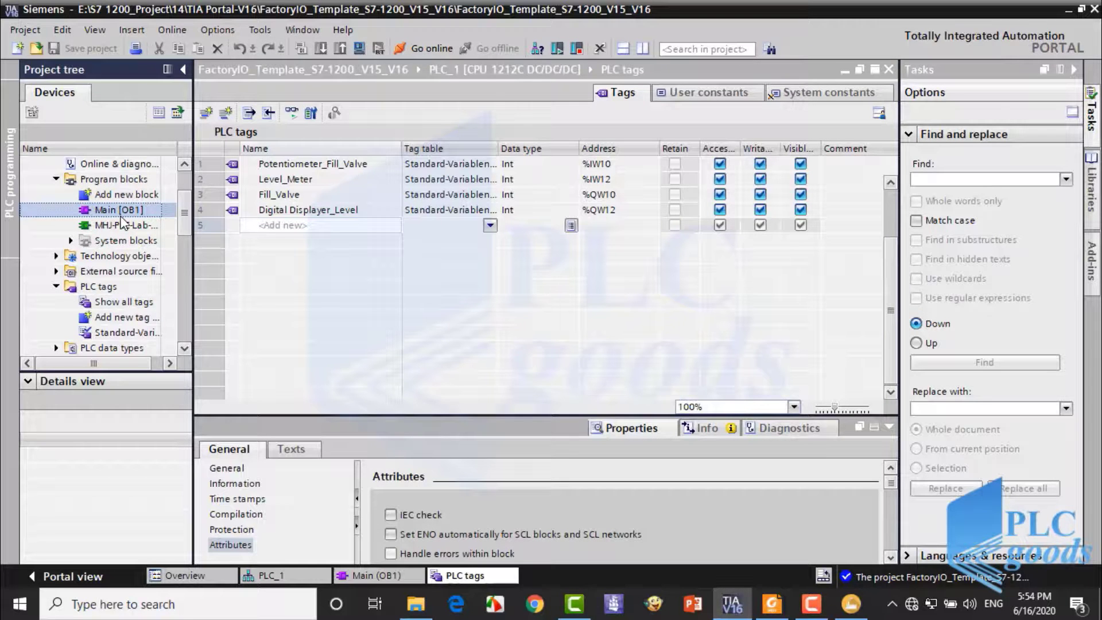
double_click(121, 212)
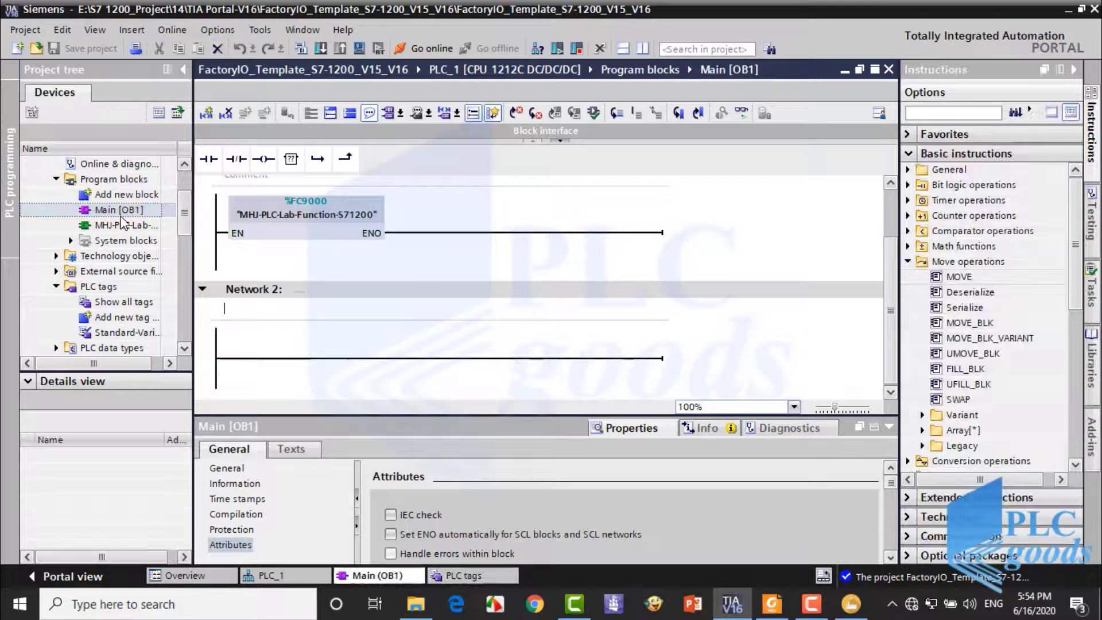